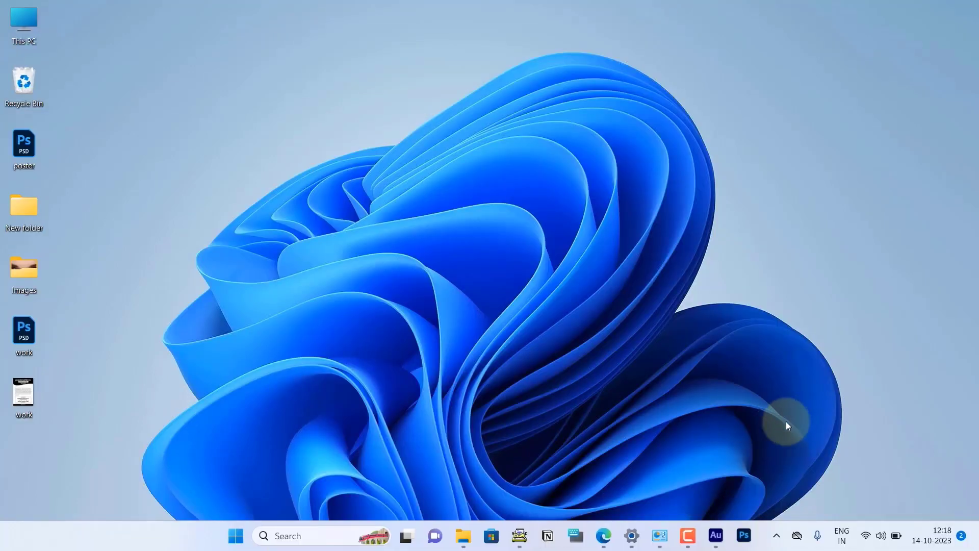
Create a new A5 (148 × 210 mm) Grayscale document at 300 ppi from the Print presets.
left_click(743, 537)
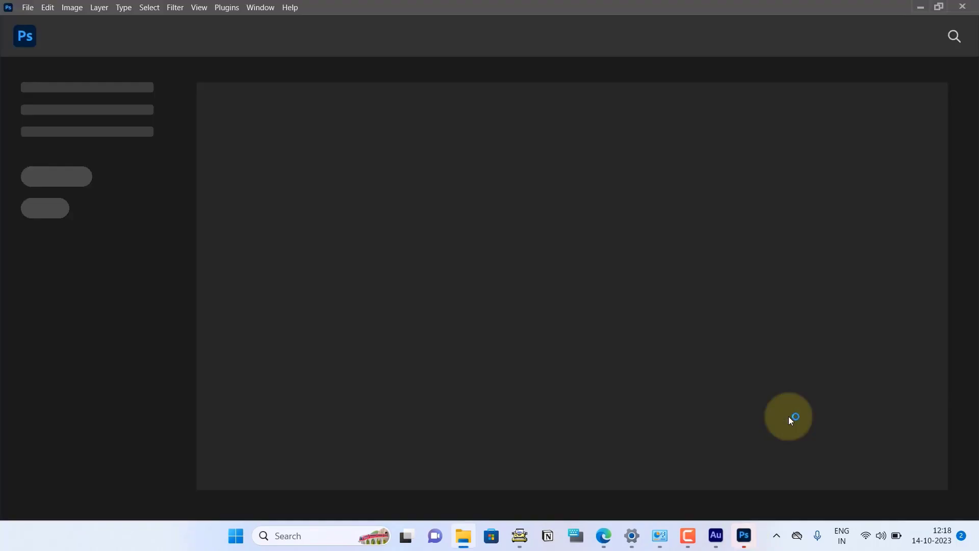
left_click(30, 9)
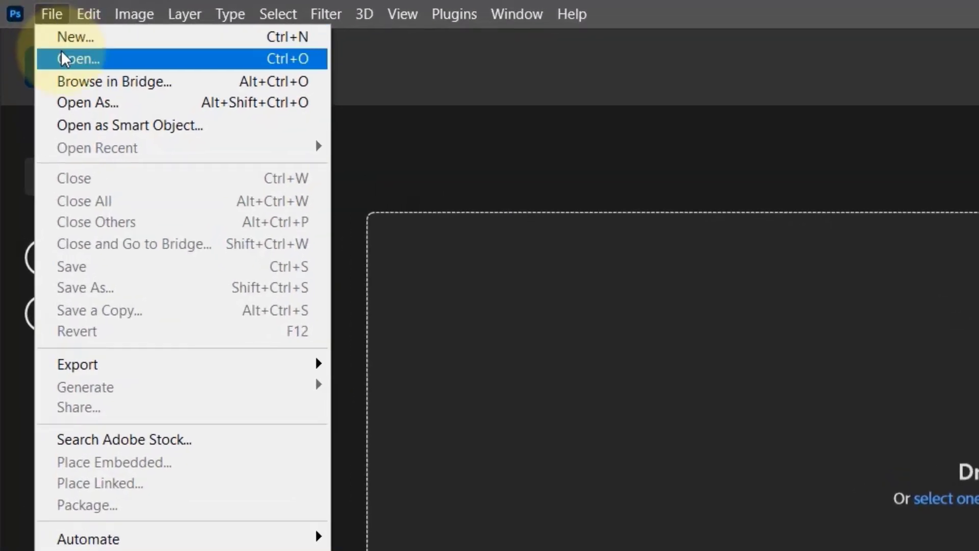
left_click(67, 38)
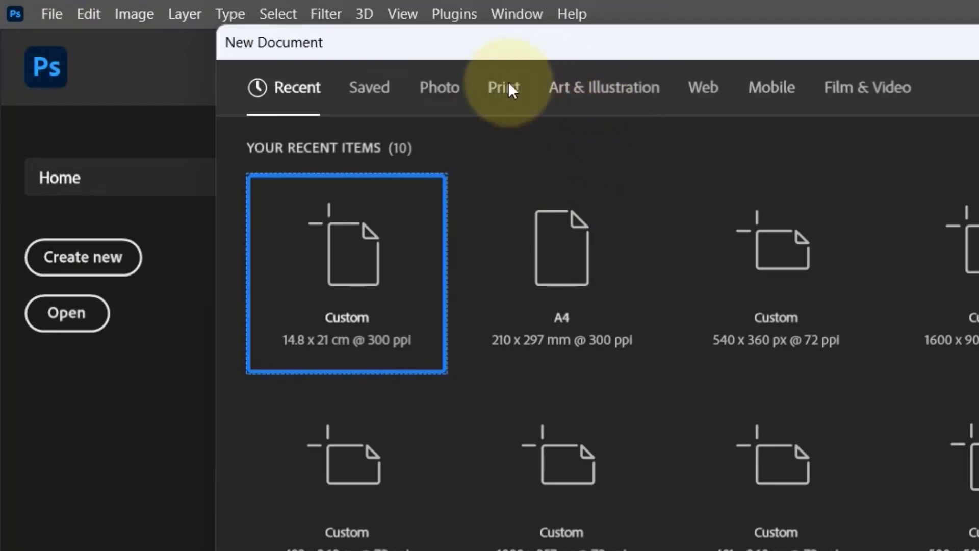
left_click(444, 78)
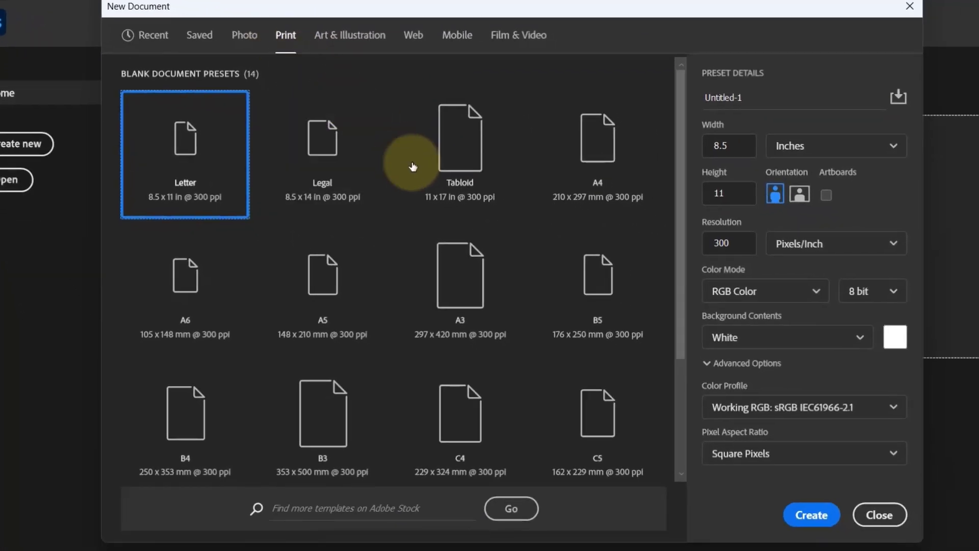
scroll(433, 192, "down", 3)
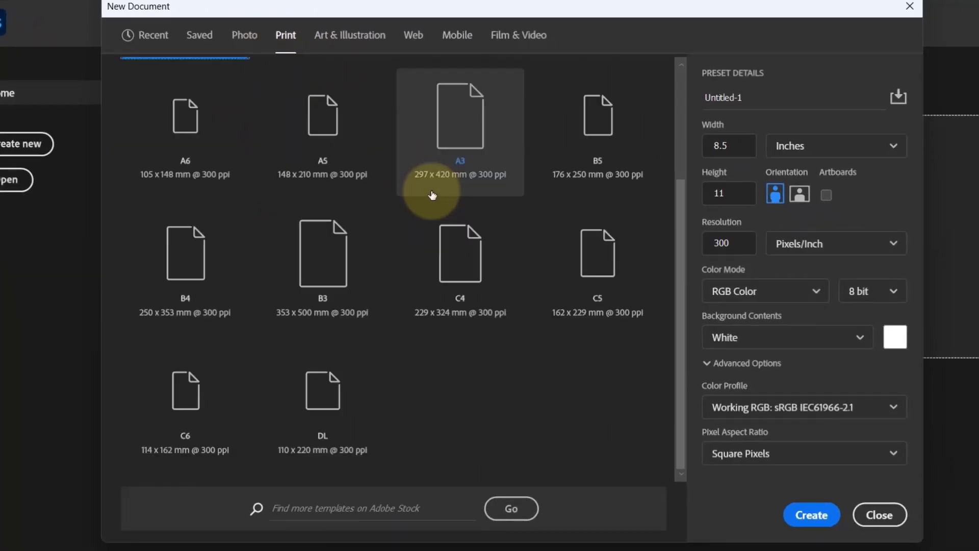
scroll(433, 192, "up", 3)
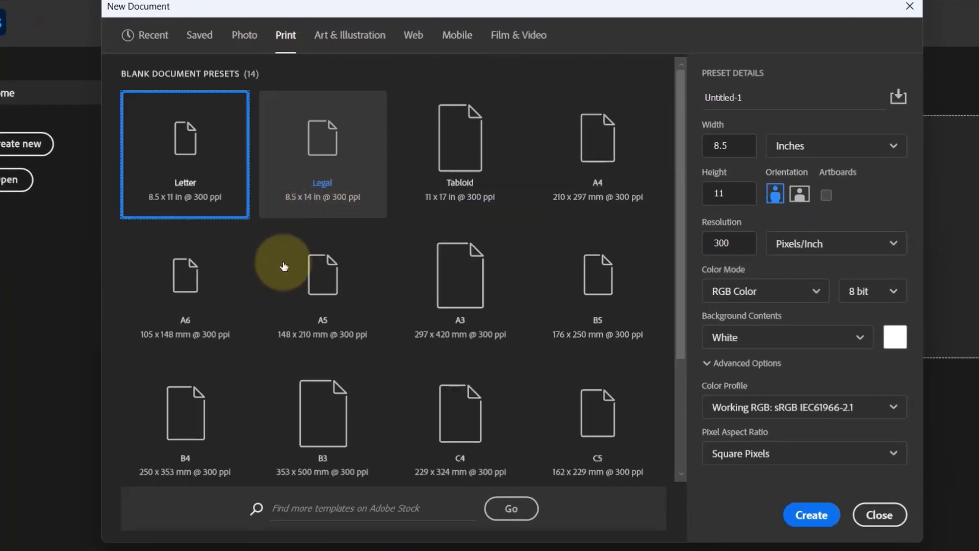
left_click(334, 291)
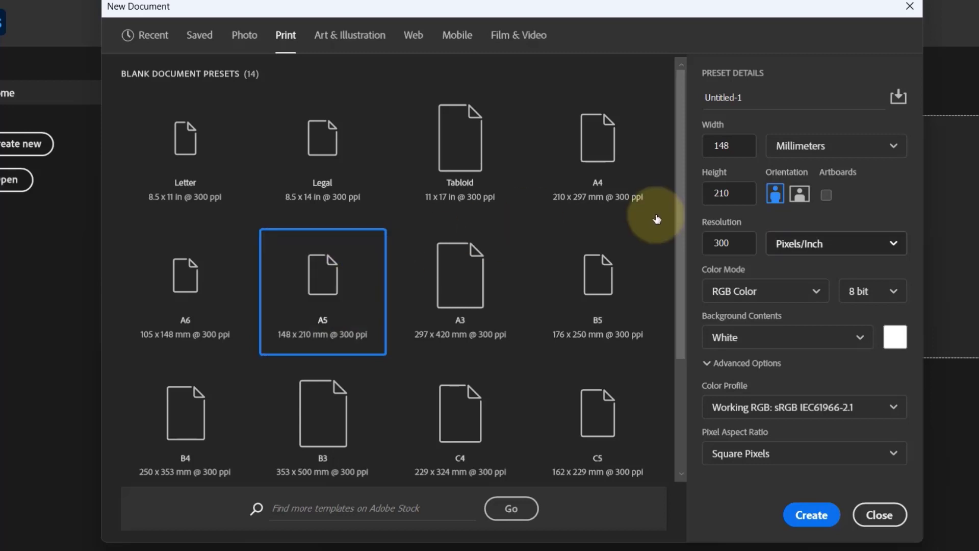
left_click(757, 295)
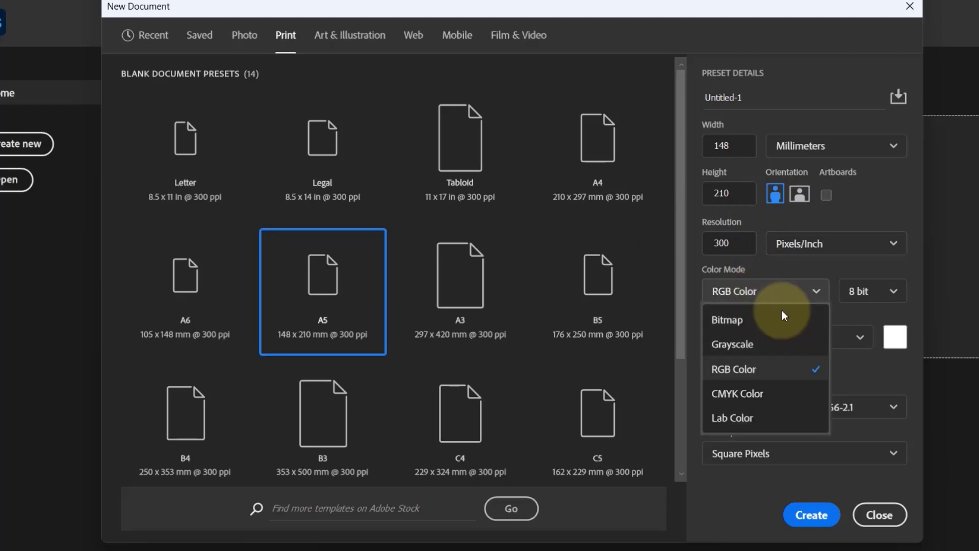
left_click(733, 346)
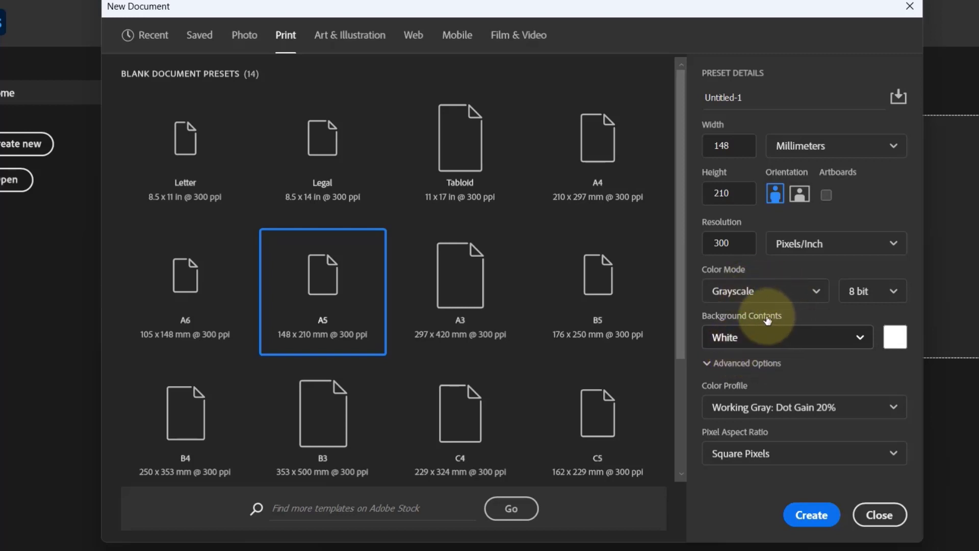
left_click(810, 516)
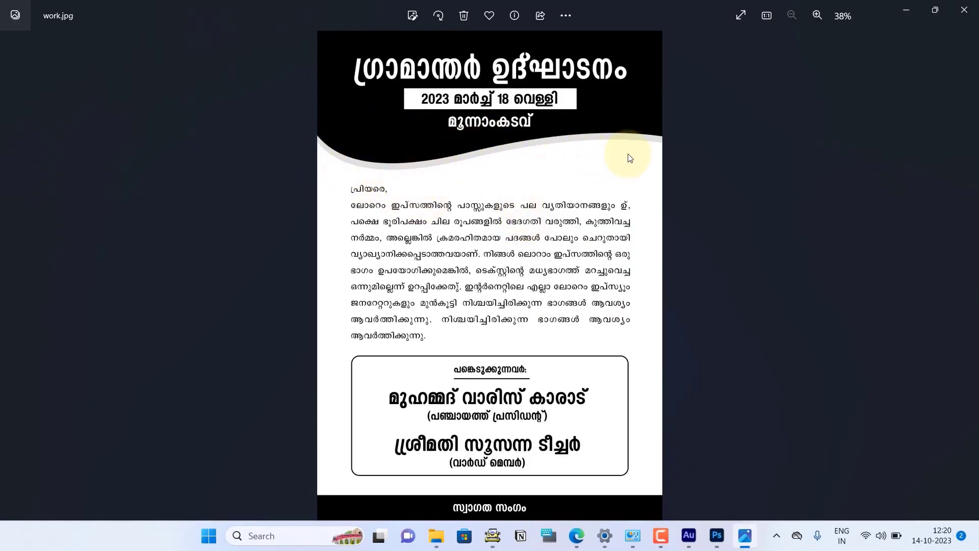
Switch from the reference poster in Photos back to the blank Photoshop document.
left_click(717, 536)
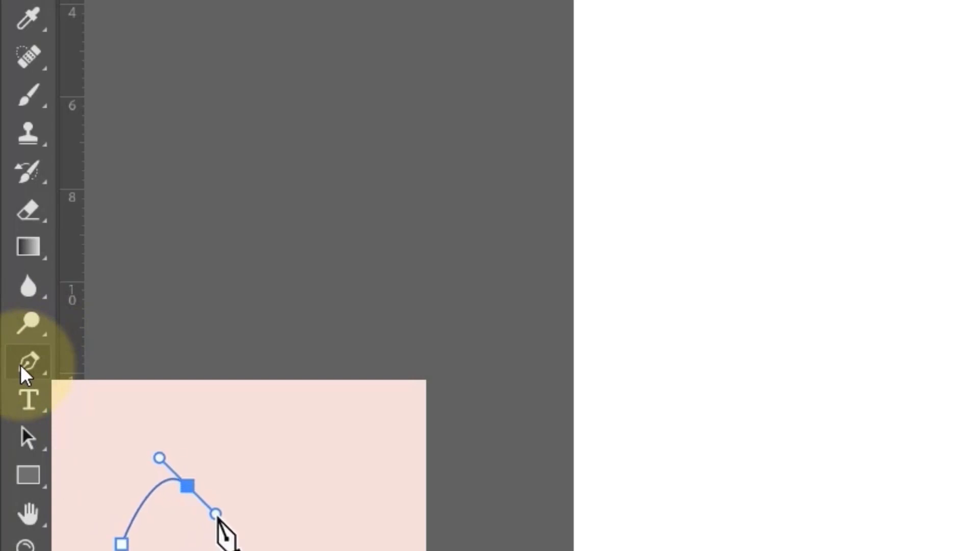
Draw a closed Pen path with a wavy lower edge across the page top and load it as a selection.
right_click(23, 375)
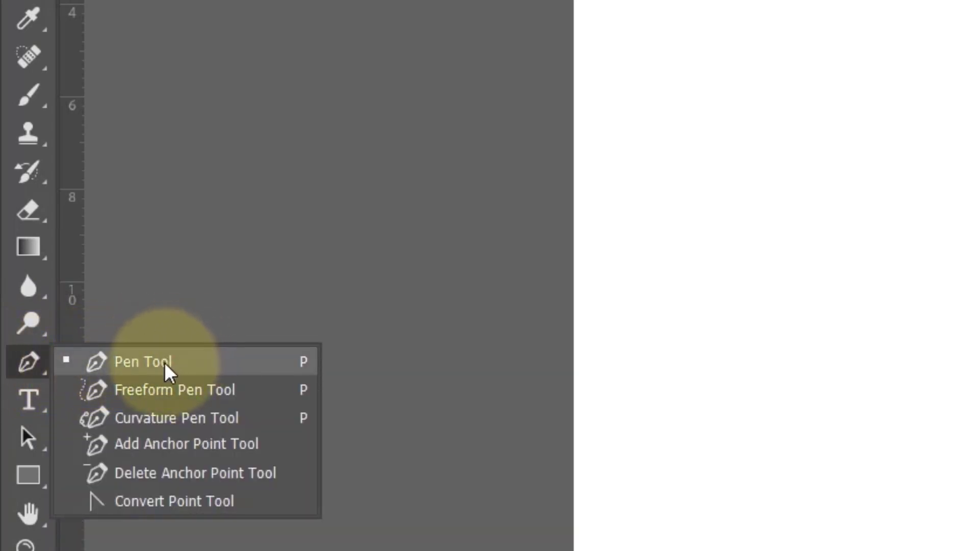
left_click(165, 363)
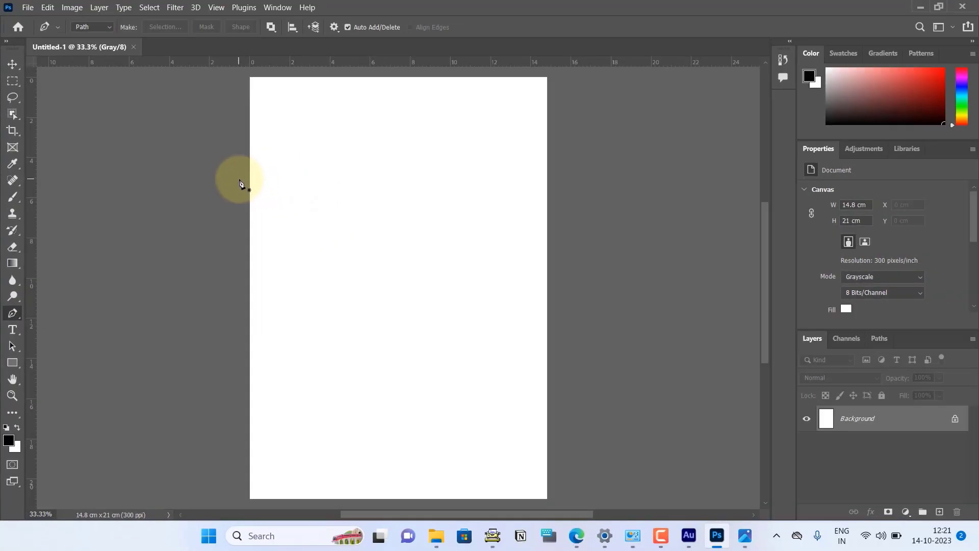
left_click(239, 180)
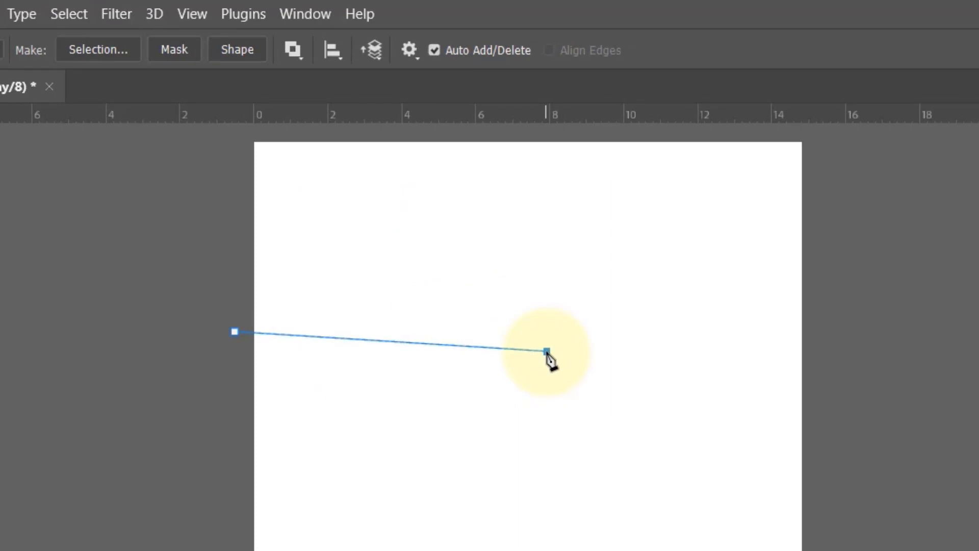
mouse_move(547, 352)
left_mouse_down()
mouse_move(628, 332)
mouse_move(619, 320)
mouse_move(714, 269)
left_mouse_up()
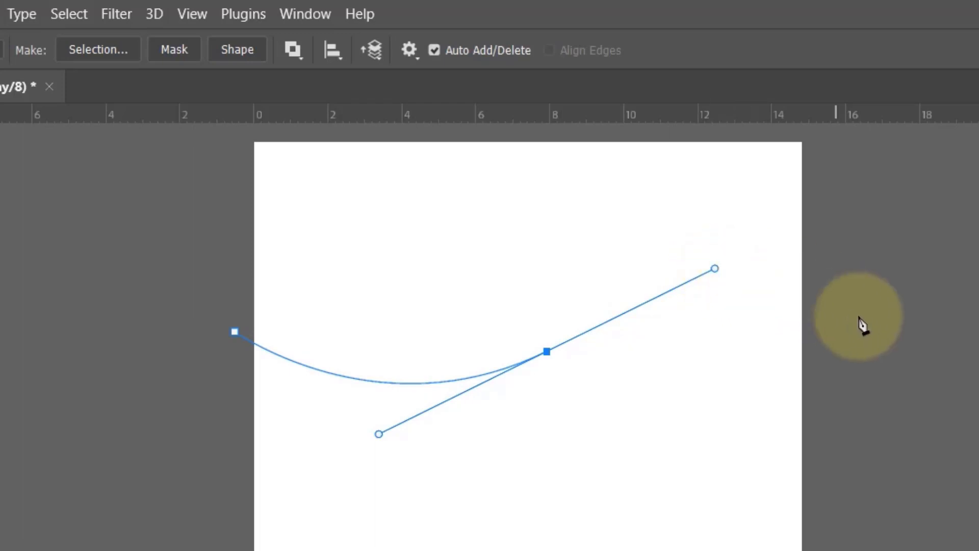
left_click(831, 325)
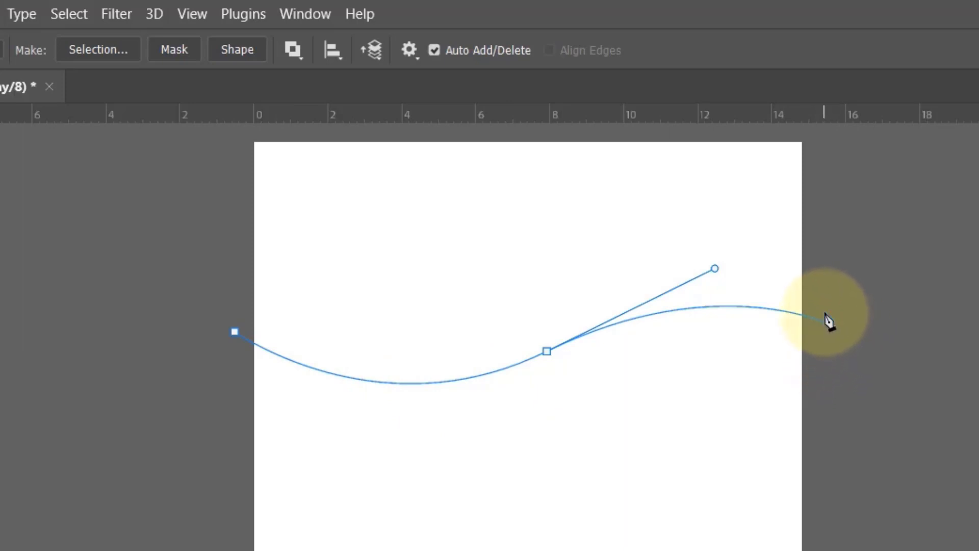
key("alt")
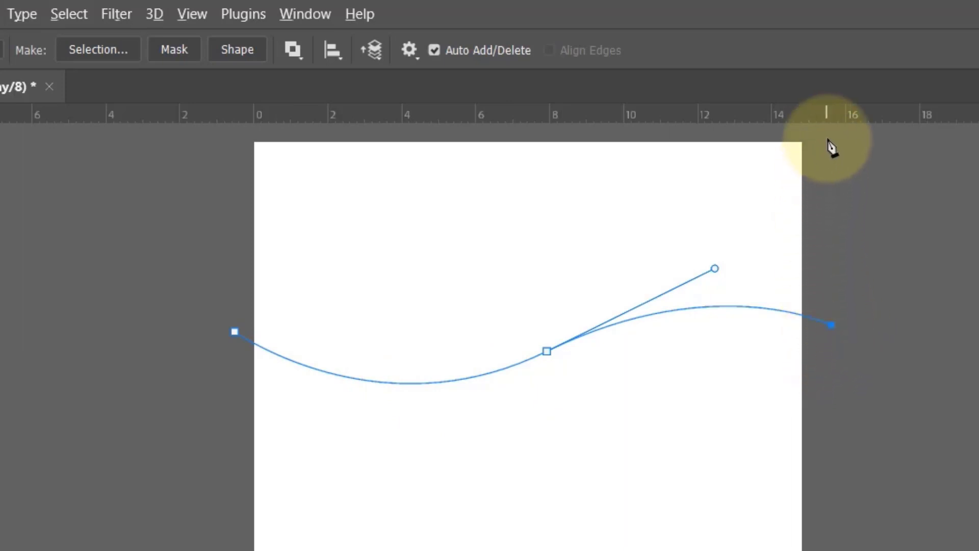
left_click_drag(826, 141, 826, 139)
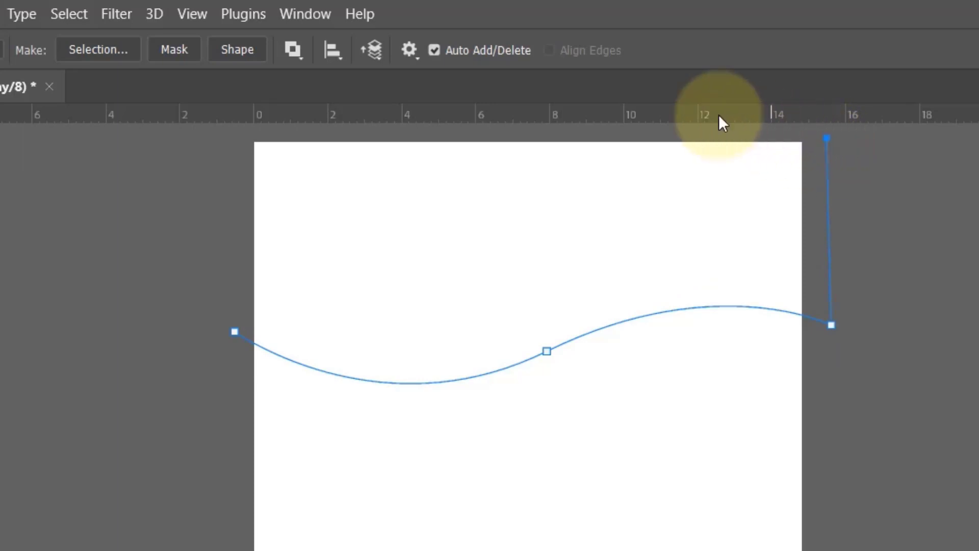
left_click(235, 332)
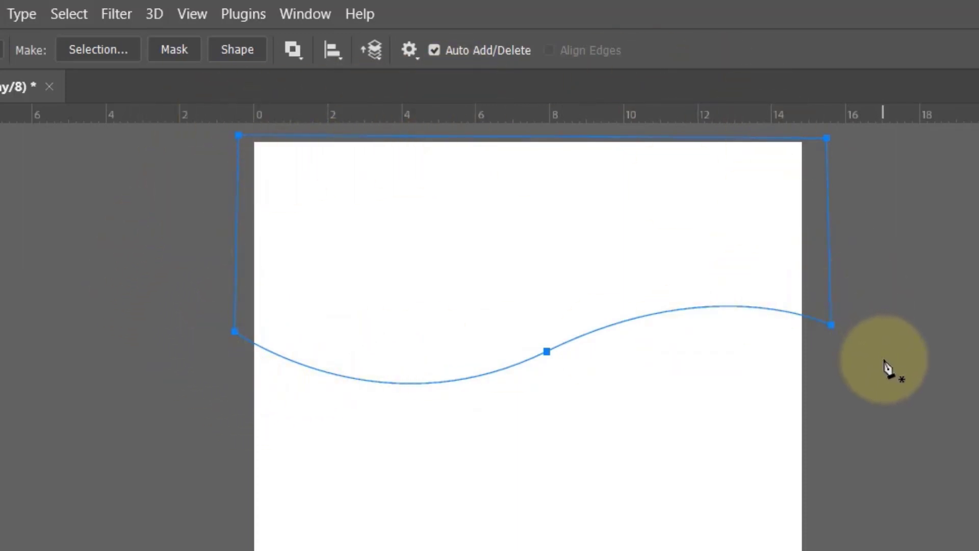
key("ctrl+Return")
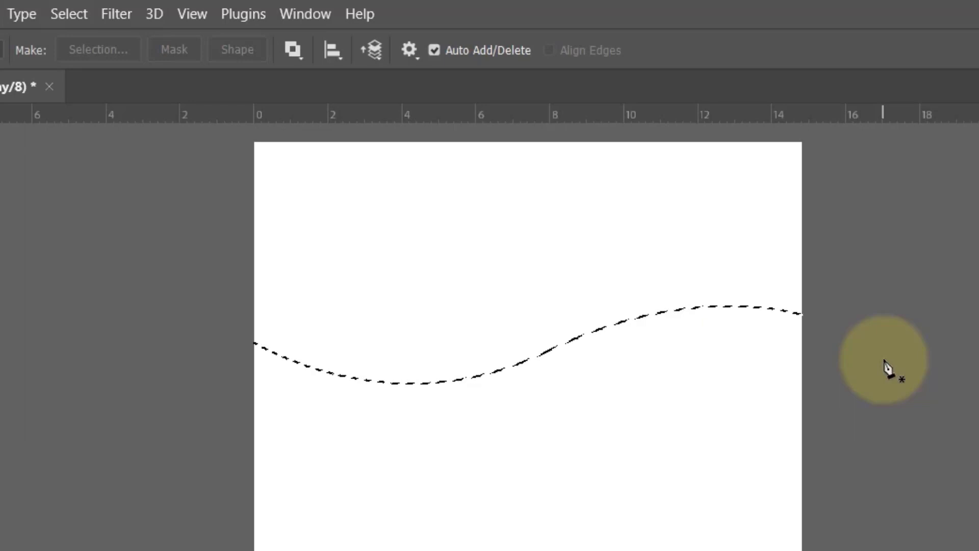
Add a new Layer 1 and set the foreground colour to pure black.
key("ctrl+shift+n")
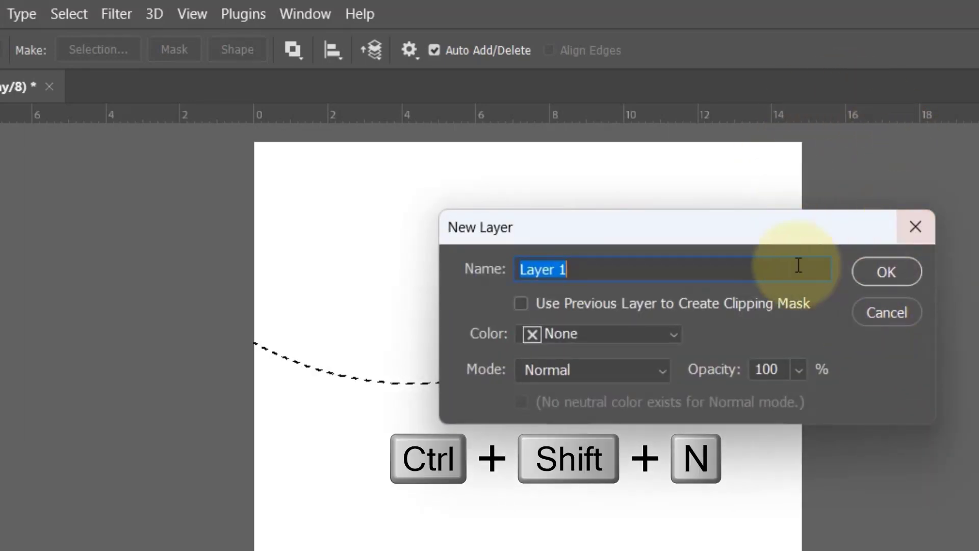
left_click(893, 270)
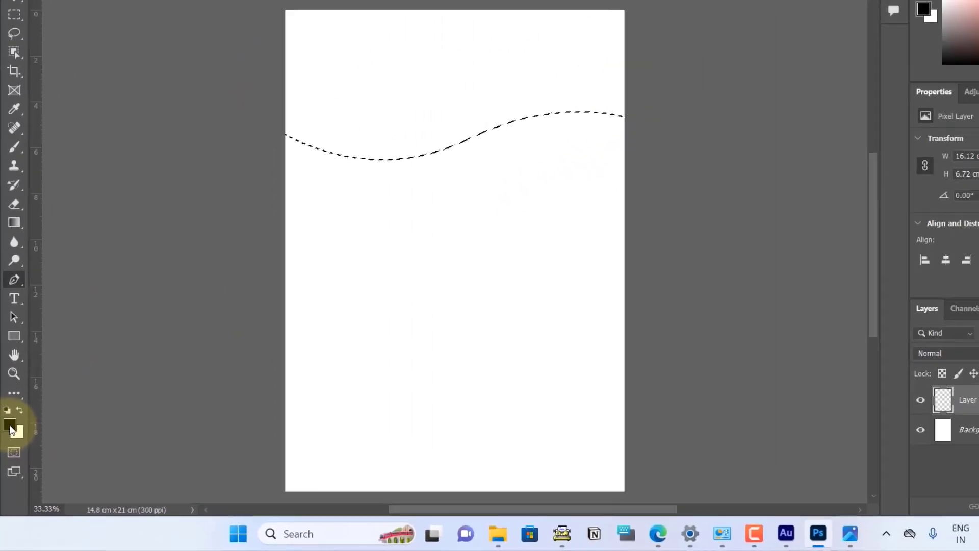
left_click(11, 426)
left_click(634, 188)
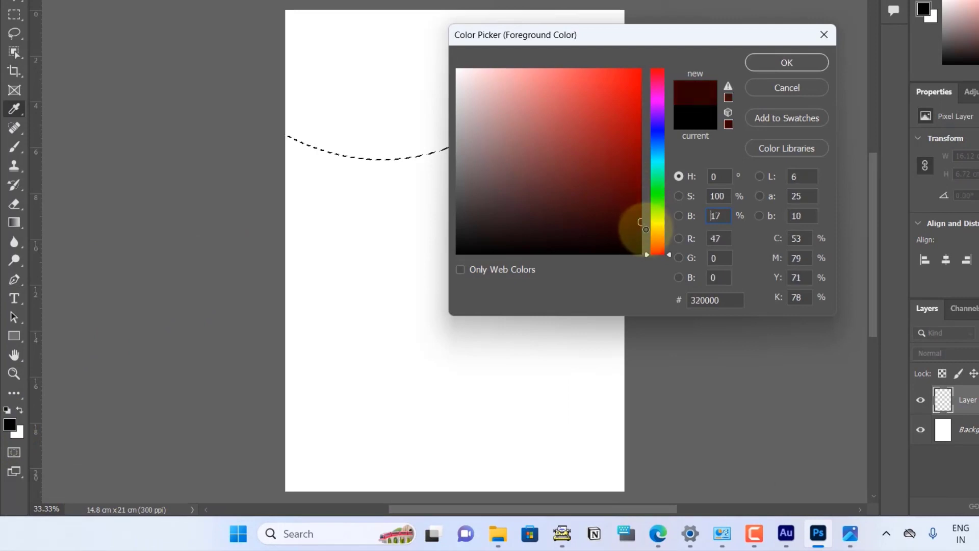
left_click_drag(633, 188, 648, 255)
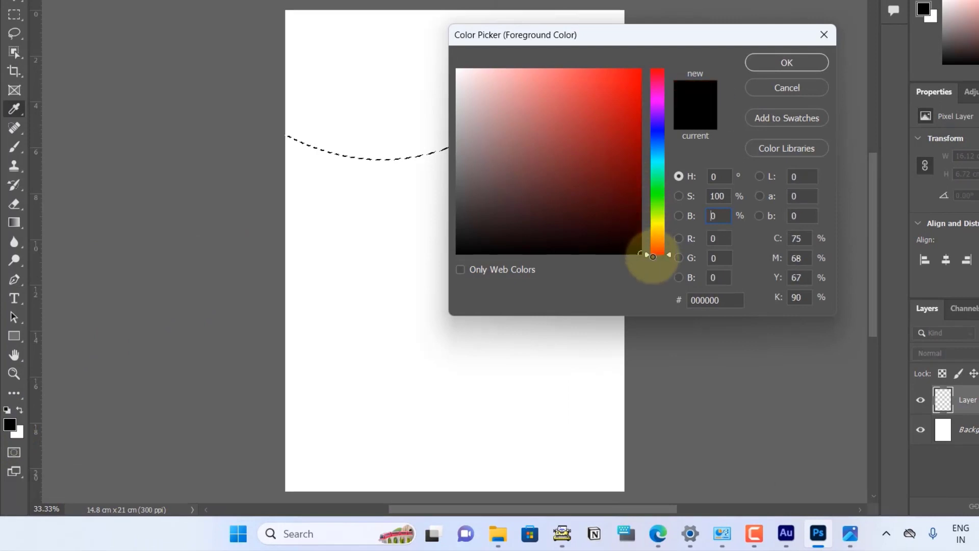
left_click(787, 62)
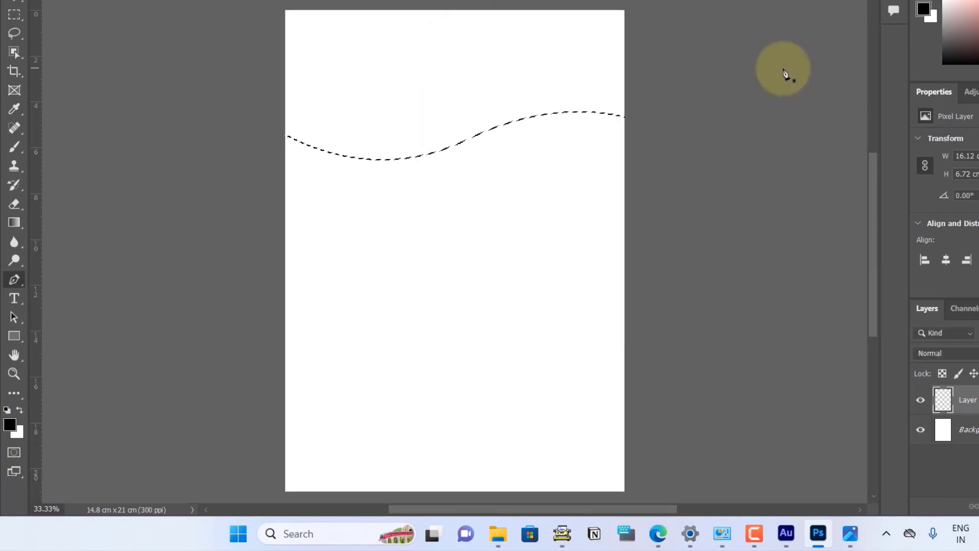
Fill the wavy selection with black and deselect it.
key("alt+BackSpace")
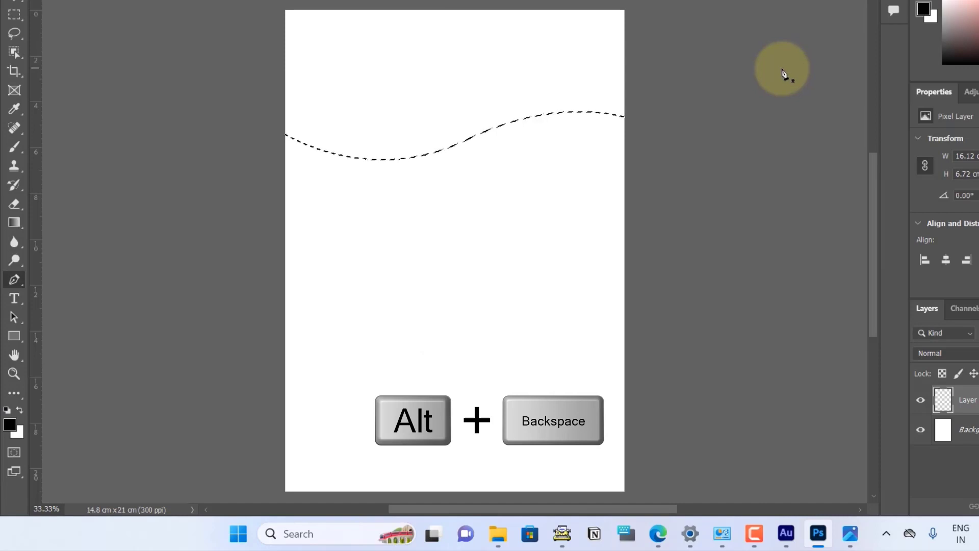
key("alt+BackSpace")
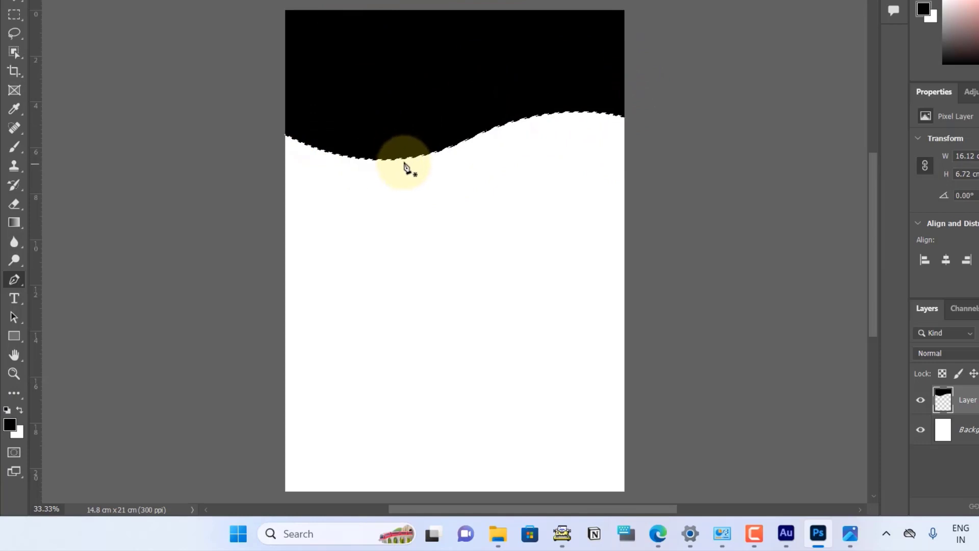
key("ctrl+d")
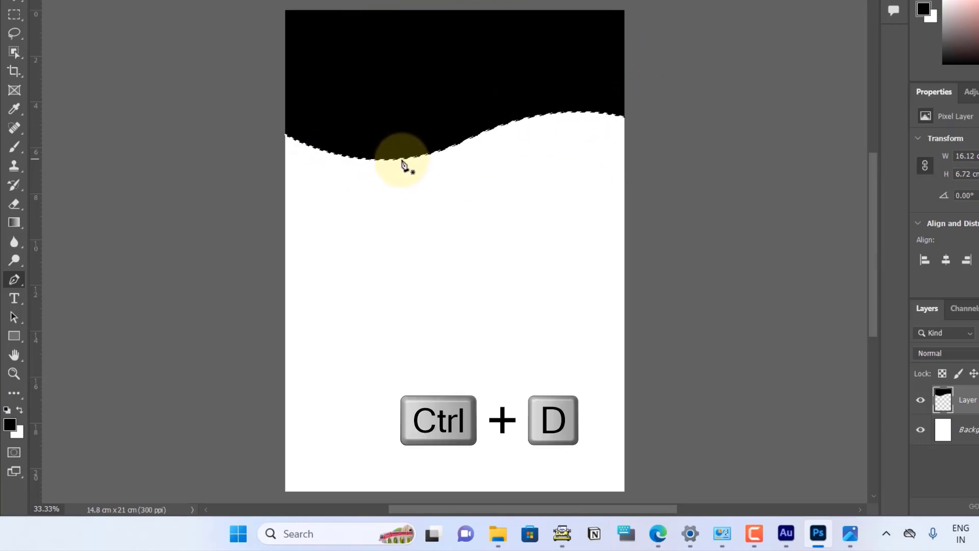
key("ctrl+d")
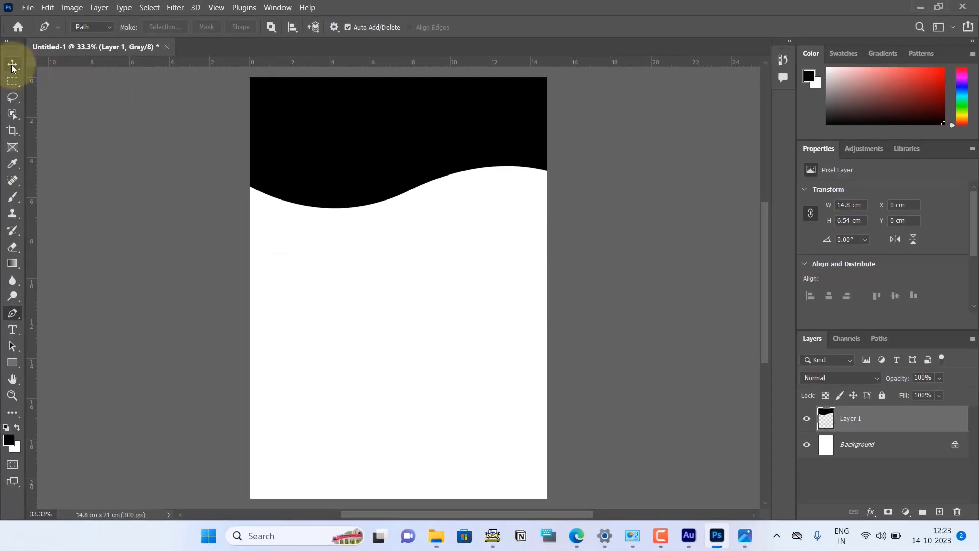
Duplicate the wave layer and nudge the original Layer 1 down to Y 0.3 cm.
left_click(13, 65)
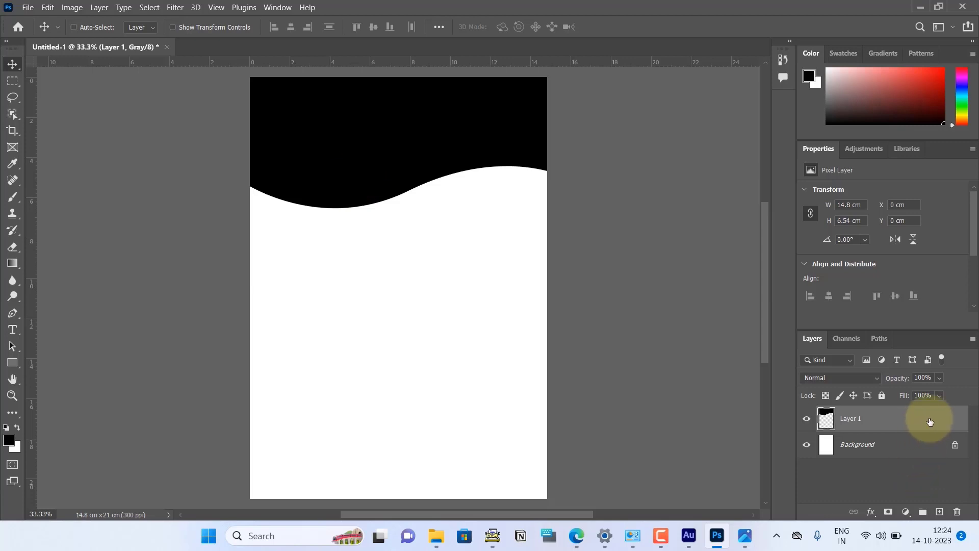
key("ctrl+j")
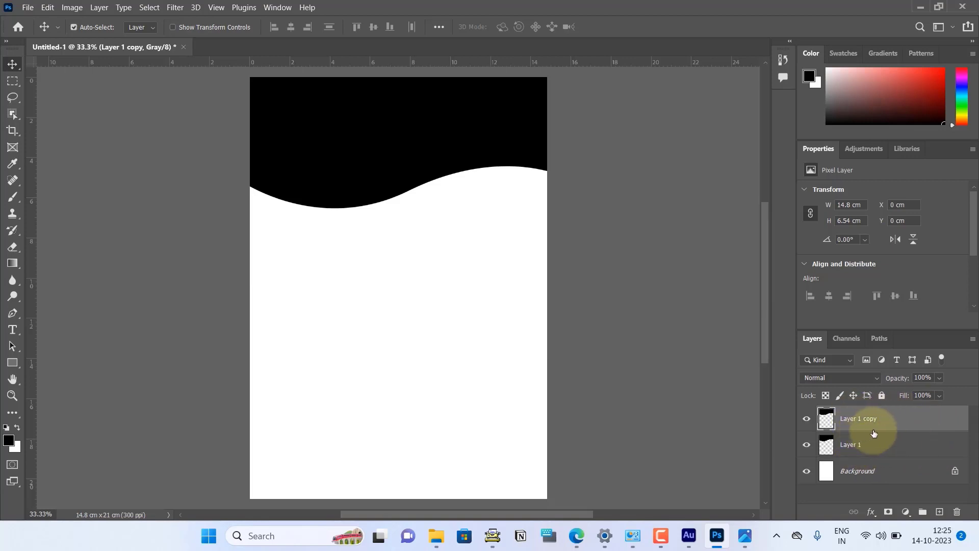
left_click(874, 451)
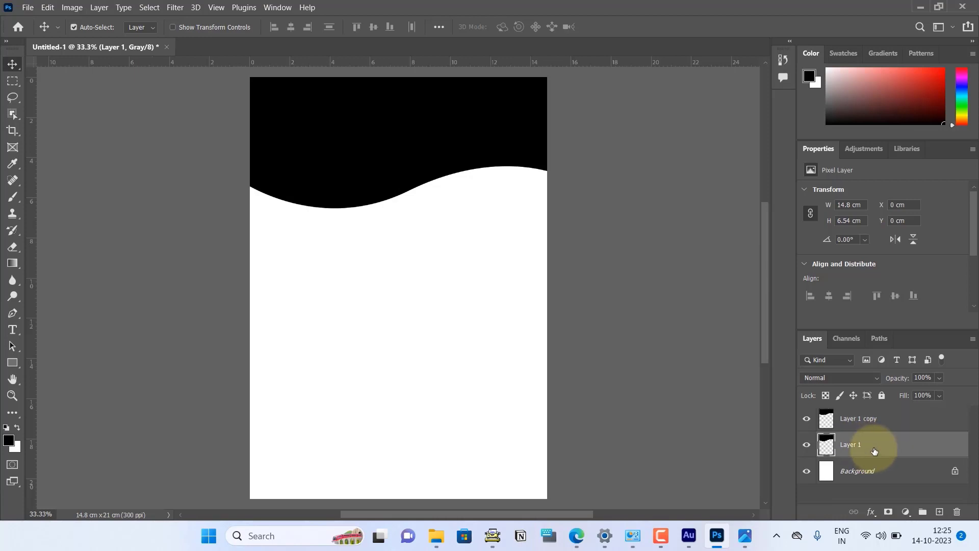
key("Down")
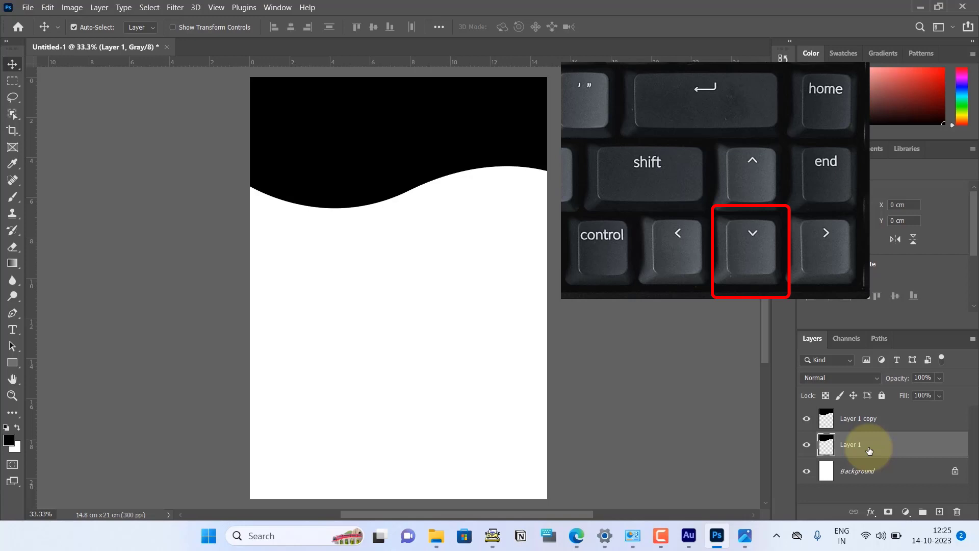
key("Down")
key("Down")
key("Down")
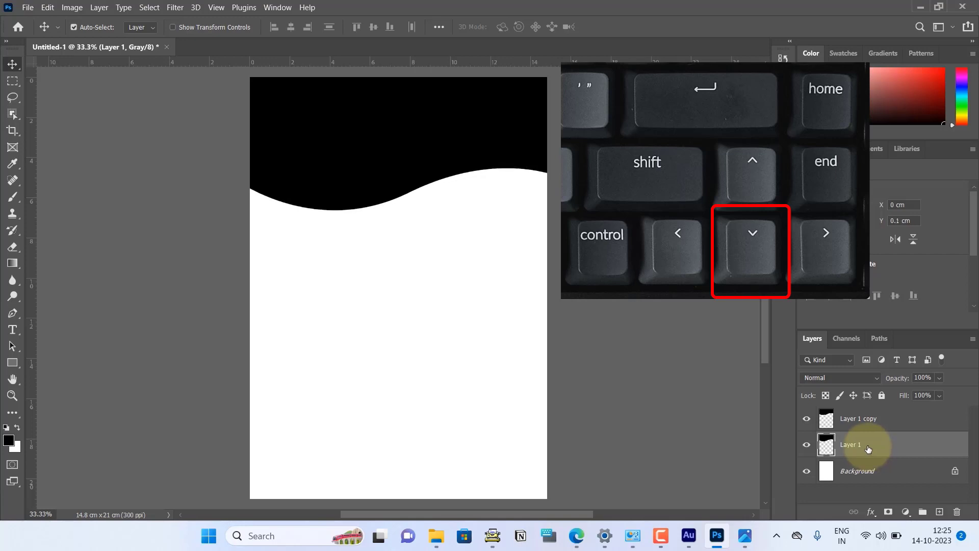
key("Down")
key("Down")
key("Down")
key("Down")
key("Down")
key("Down")
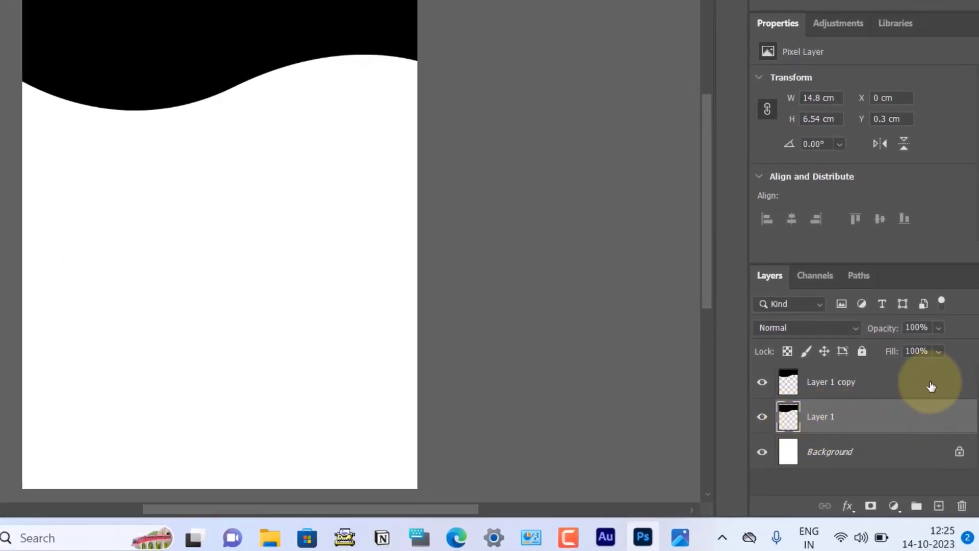
Lower the offset wave layer's opacity to 17%.
left_click(938, 329)
left_click_drag(957, 348, 907, 341)
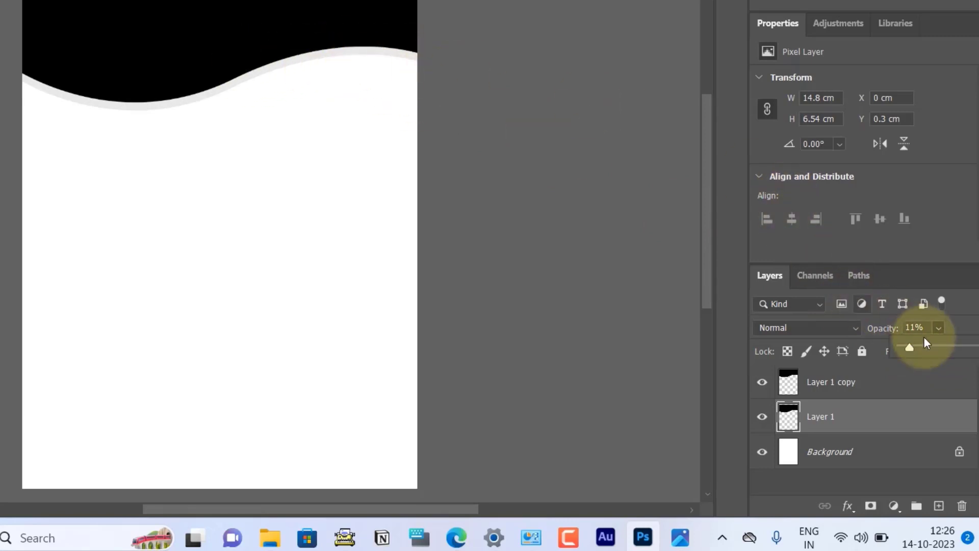
left_click_drag(909, 347, 914, 348)
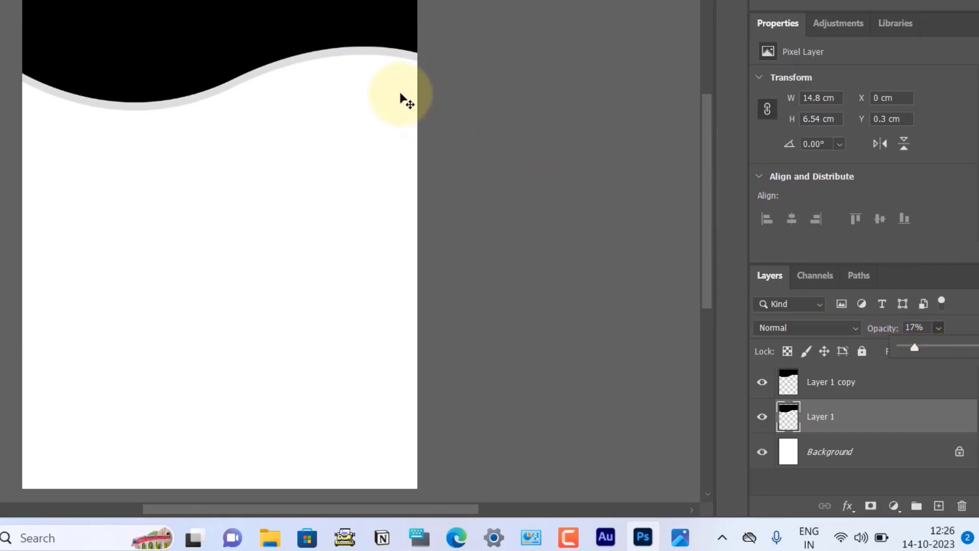
left_click(39, 54)
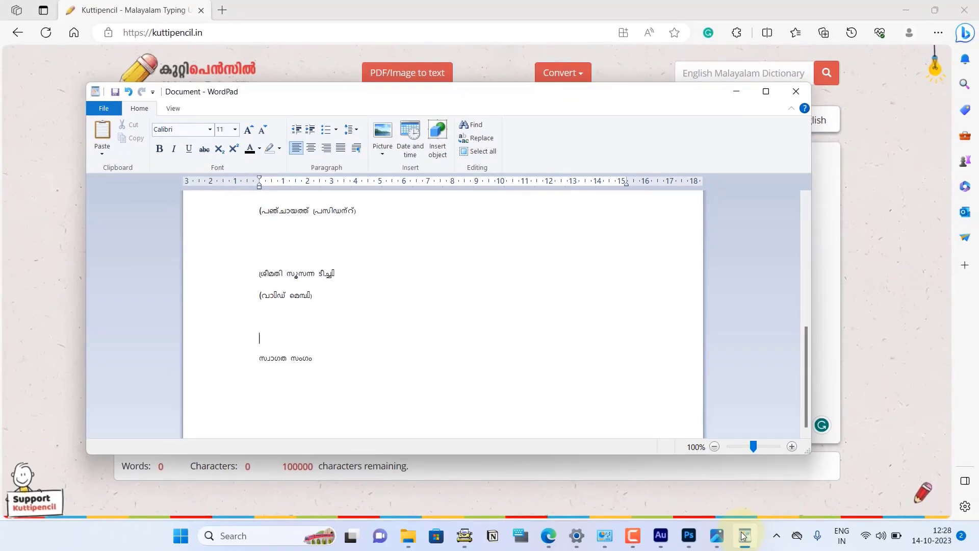
Copy all the Malayalam notice text from WordPad and minimise WordPad.
scroll(459, 296, "up", 5)
scroll(418, 286, "up", 5)
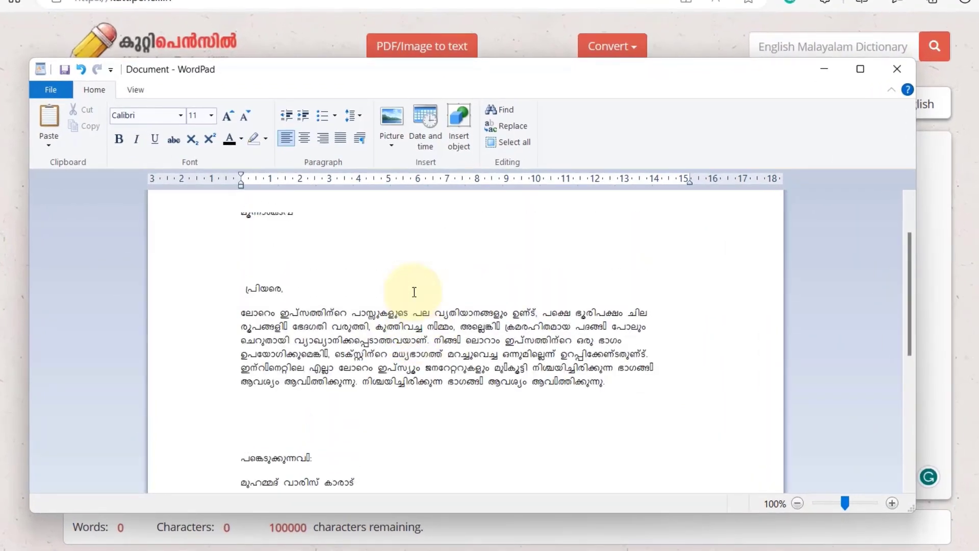
scroll(408, 271, "up", 3)
left_click(415, 281)
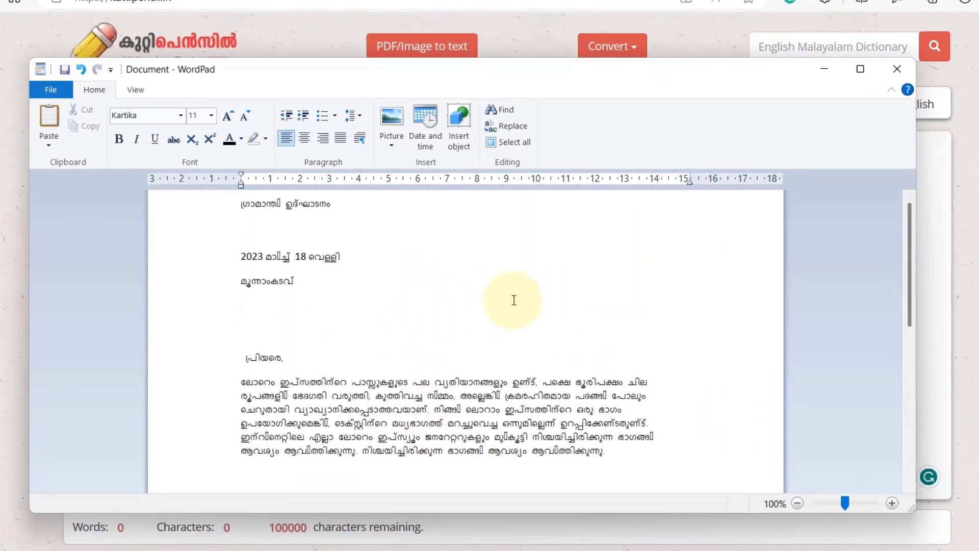
key("ctrl+a")
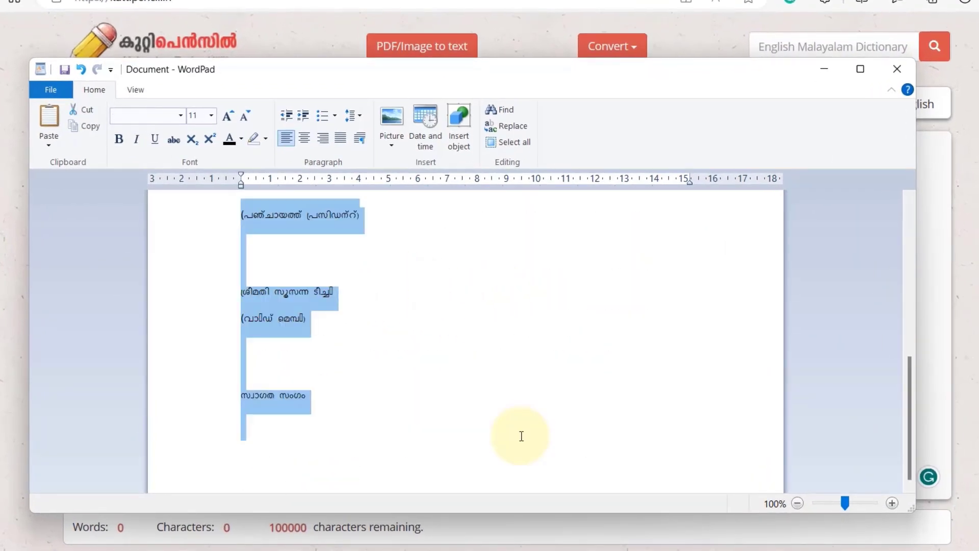
key("ctrl+c")
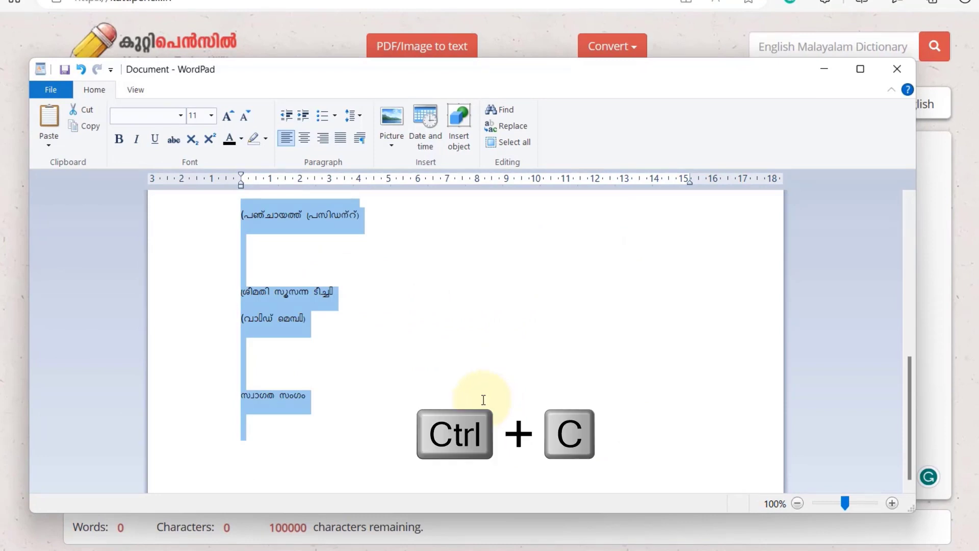
left_click(193, 1)
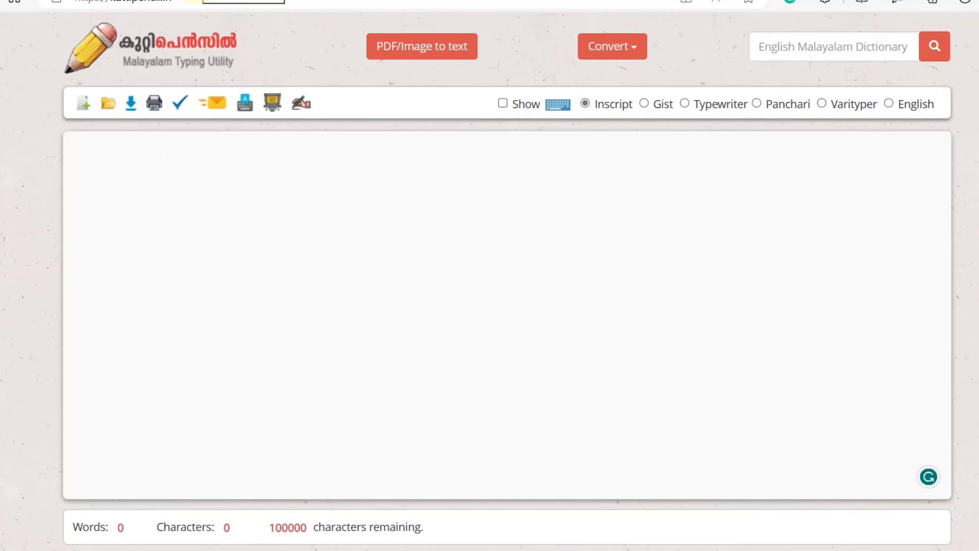
Paste the notice text into the Kuttipencil editor.
left_click(190, 192)
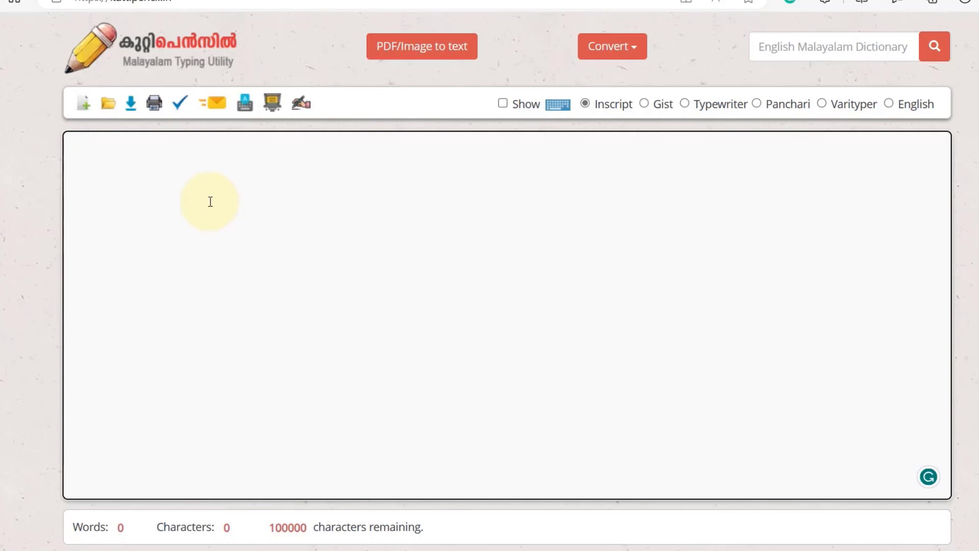
key("ctrl+v")
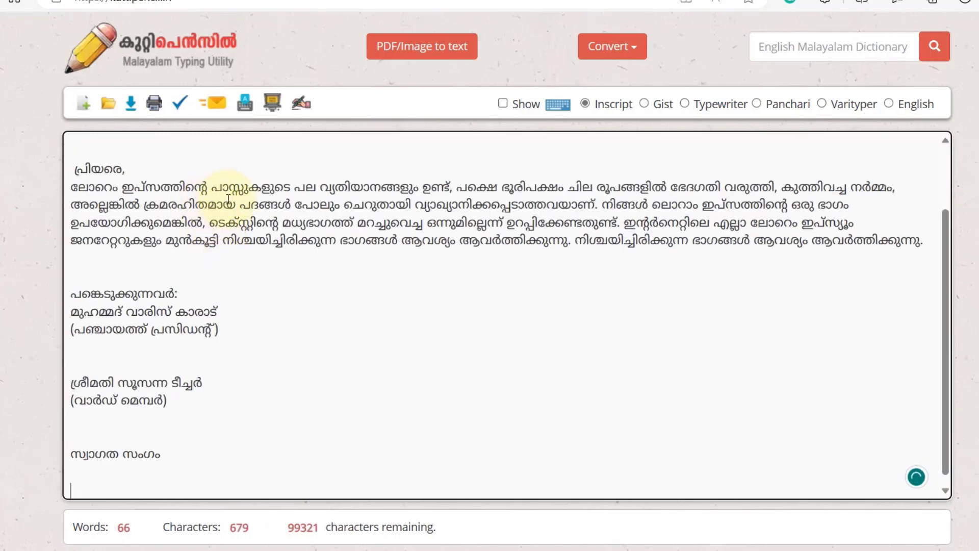
scroll(218, 215, "down", 1)
scroll(312, 204, "up", 2)
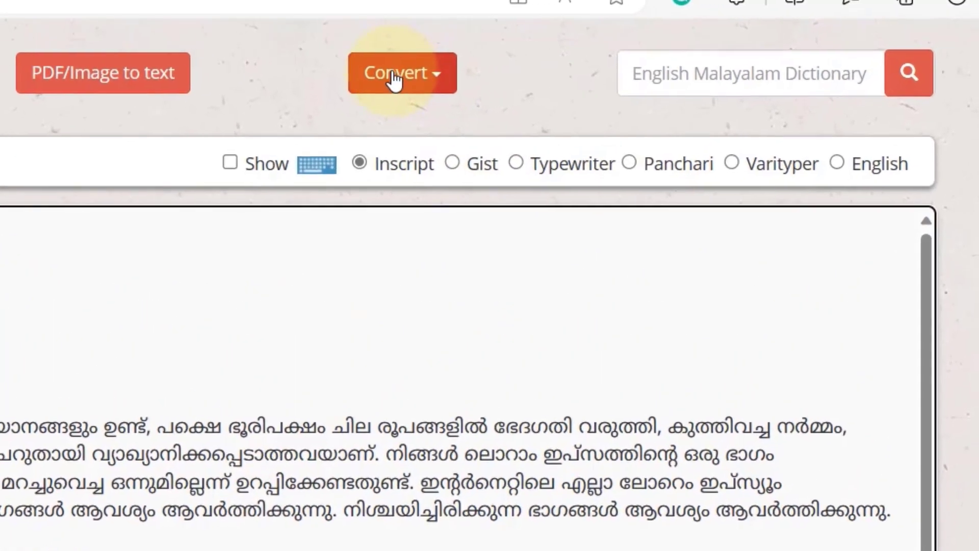
Convert the text to ML Series encoding and select the converted title line.
left_click(387, 85)
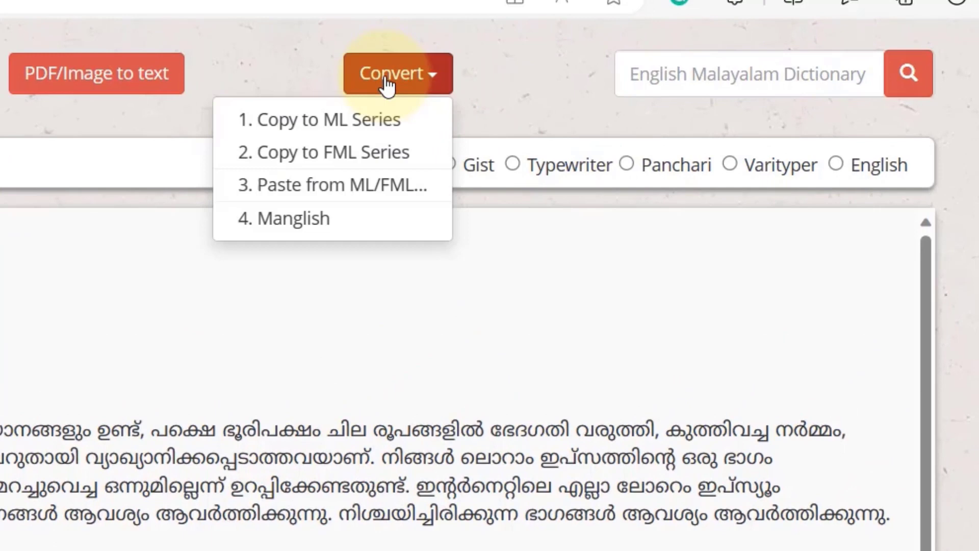
left_click(392, 128)
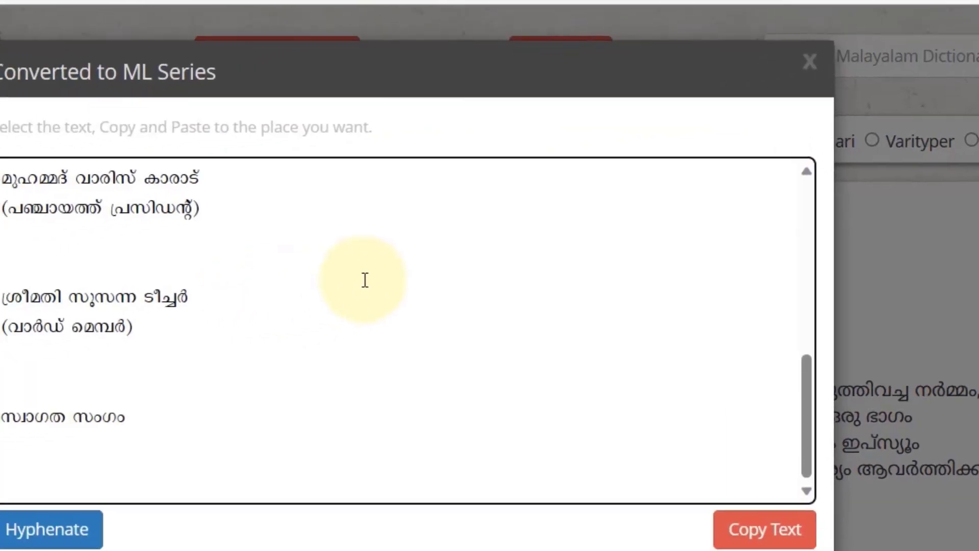
scroll(469, 255, "up", 5)
scroll(470, 254, "up", 4)
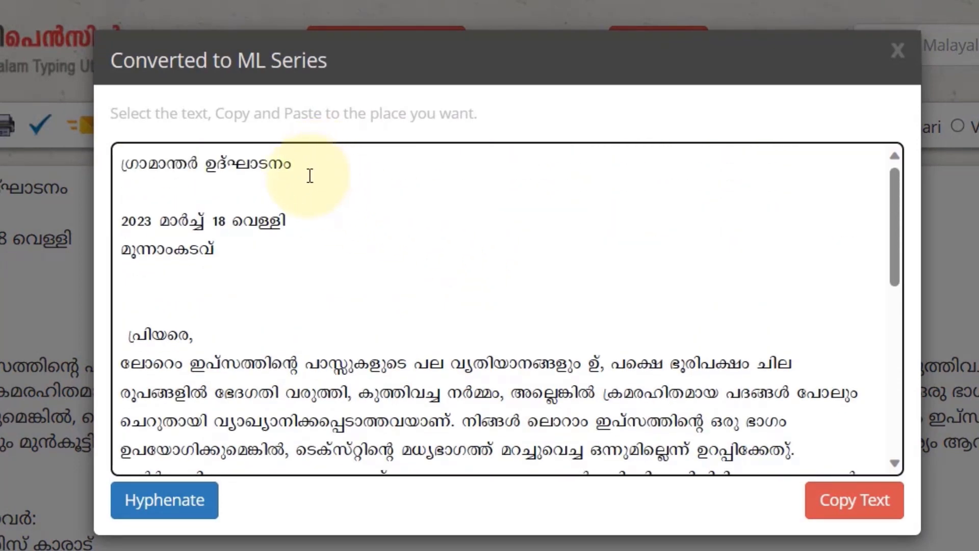
left_click_drag(299, 163, 38, 164)
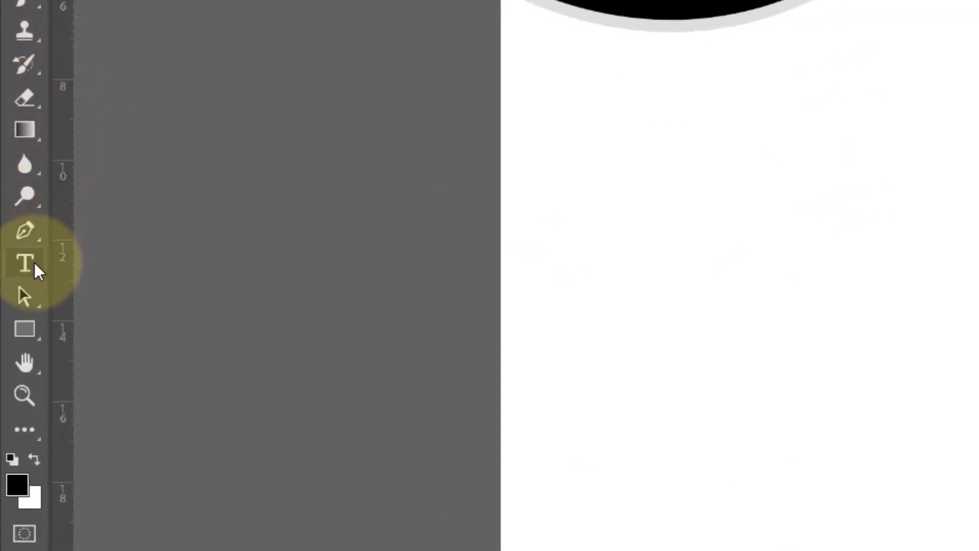
Add a horizontal text layer below the wave containing the pasted ML-encoded title, with all its text selected.
right_click(23, 265)
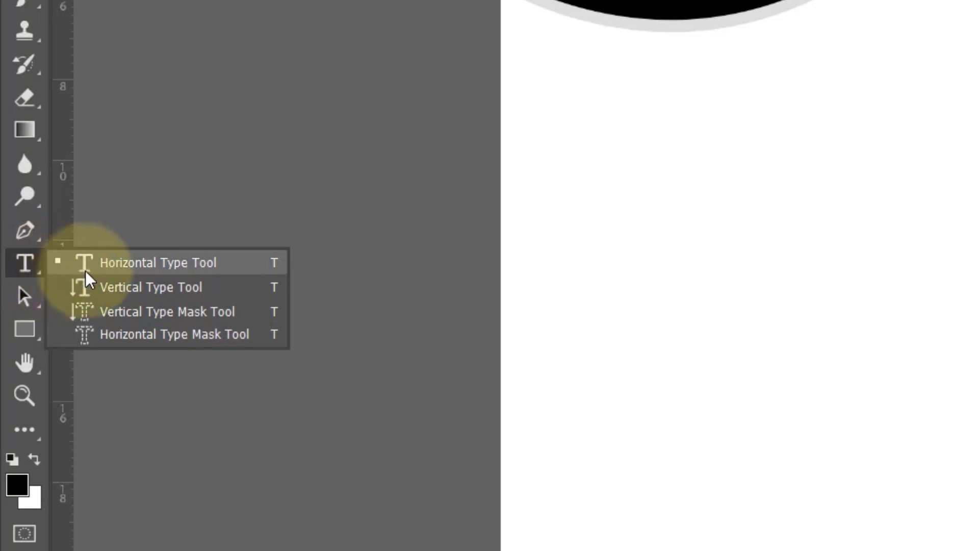
left_click(101, 270)
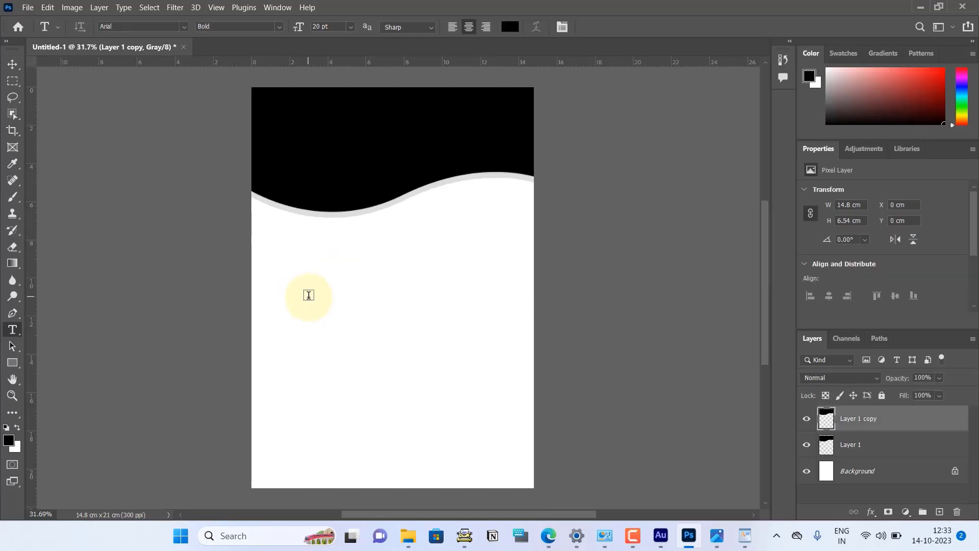
left_click(309, 295)
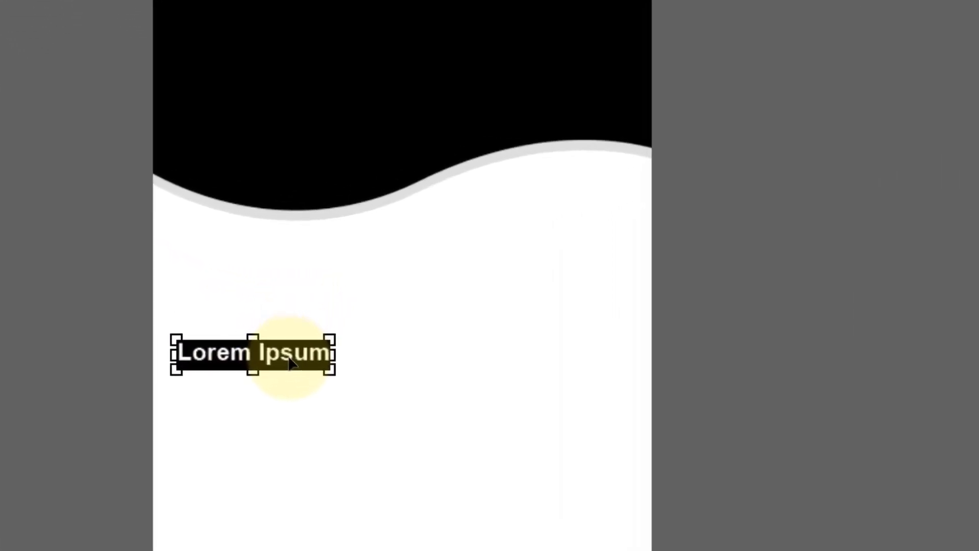
key("ctrl+v")
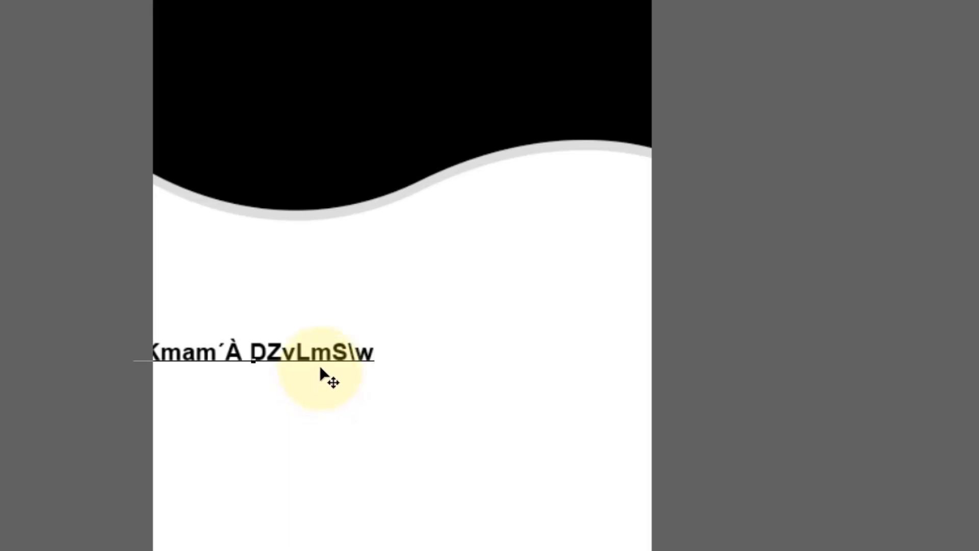
key("ctrl+a")
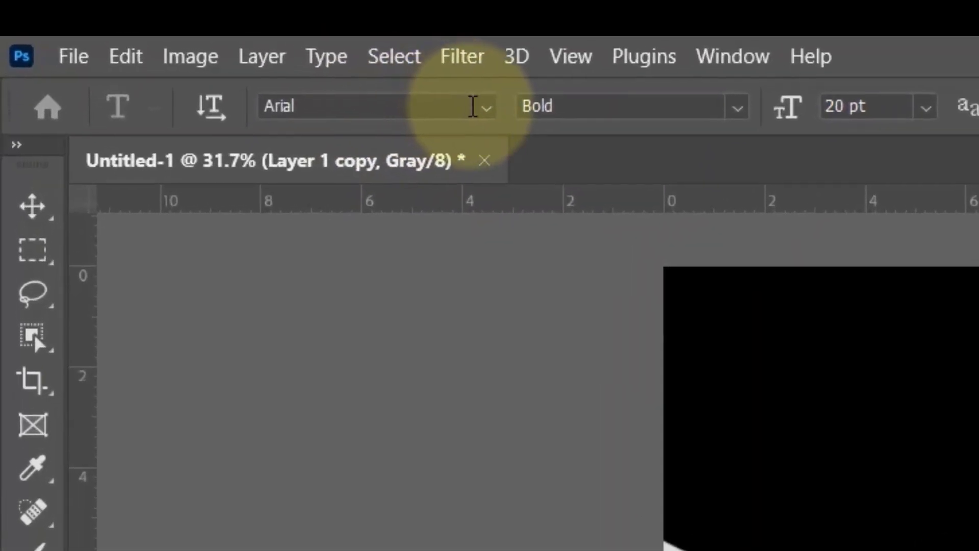
Change the title's font to MLKVAnanya B Bold so it shows readable Malayalam.
left_click(454, 105)
left_click(486, 108)
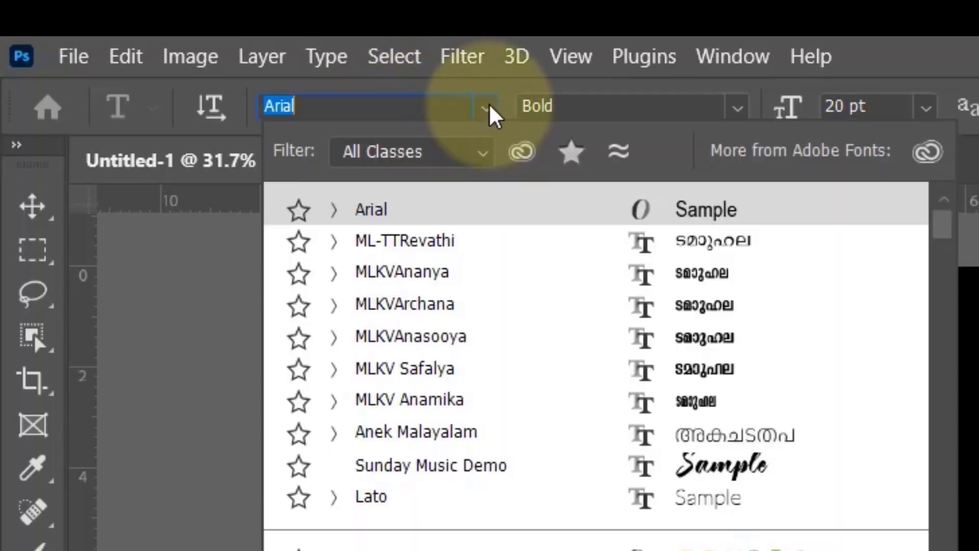
scroll(663, 405, "down", 2)
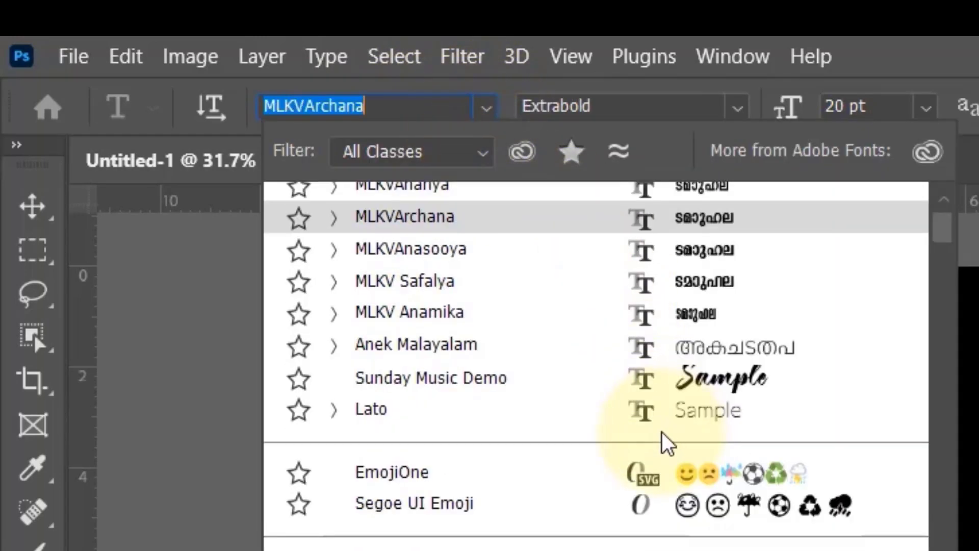
scroll(662, 444, "down", 3)
scroll(629, 459, "down", 2)
scroll(629, 448, "down", 2)
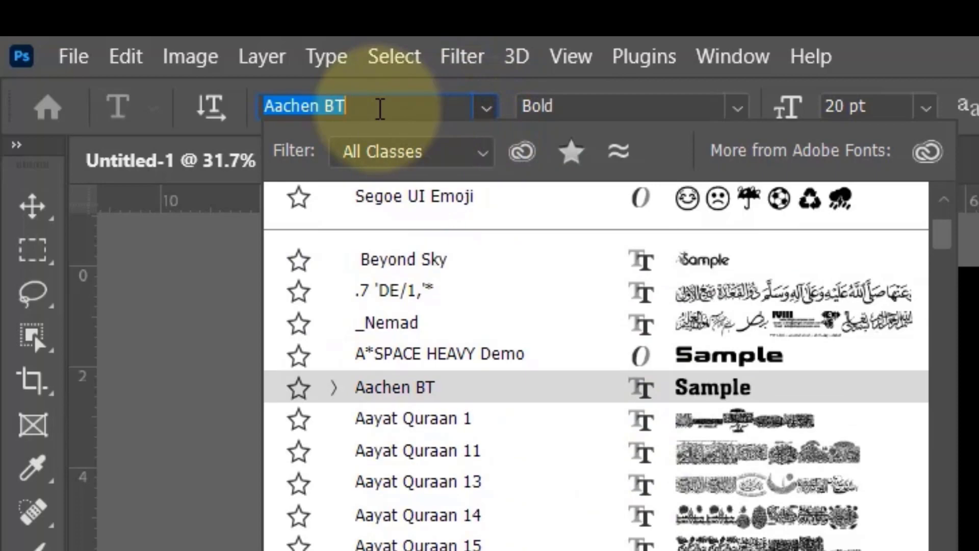
type("mlkv an")
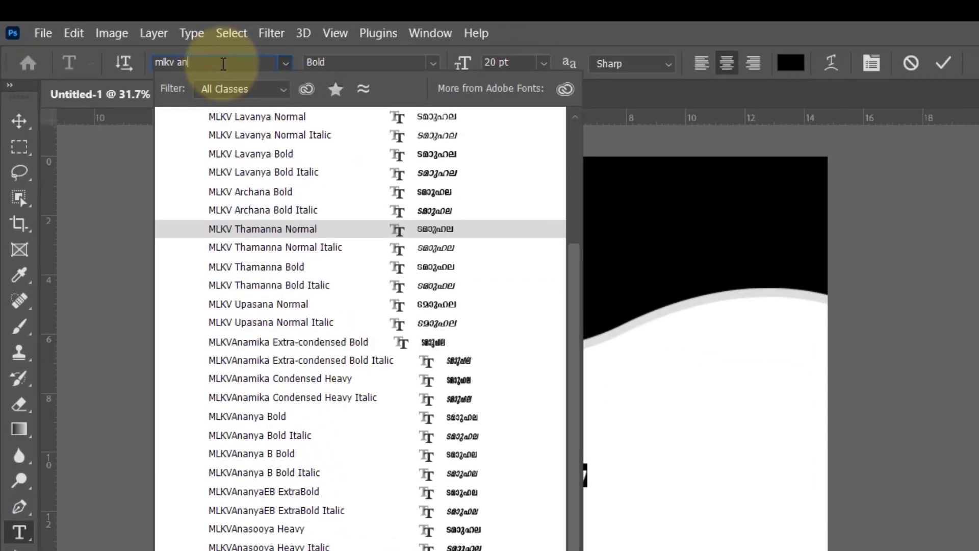
type("MLKVAnanya B")
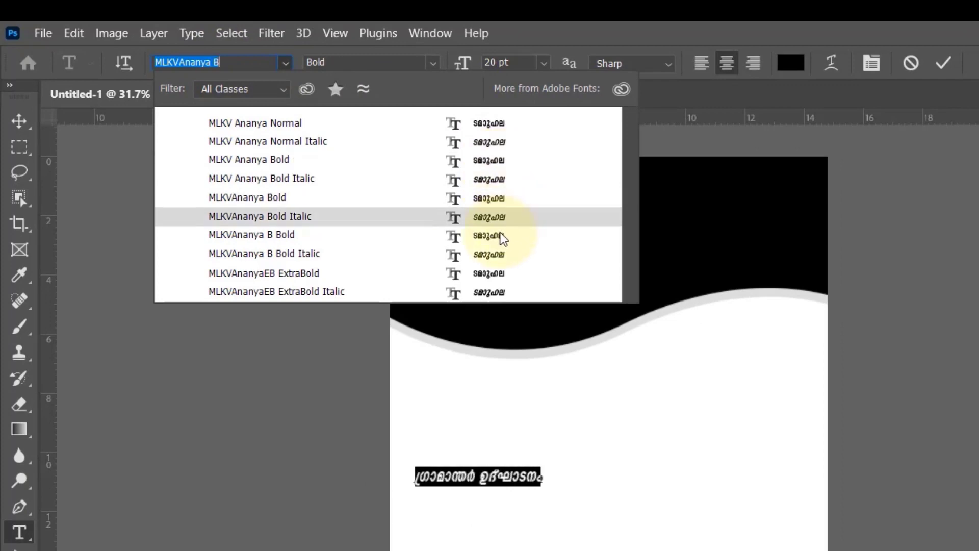
left_click(499, 235)
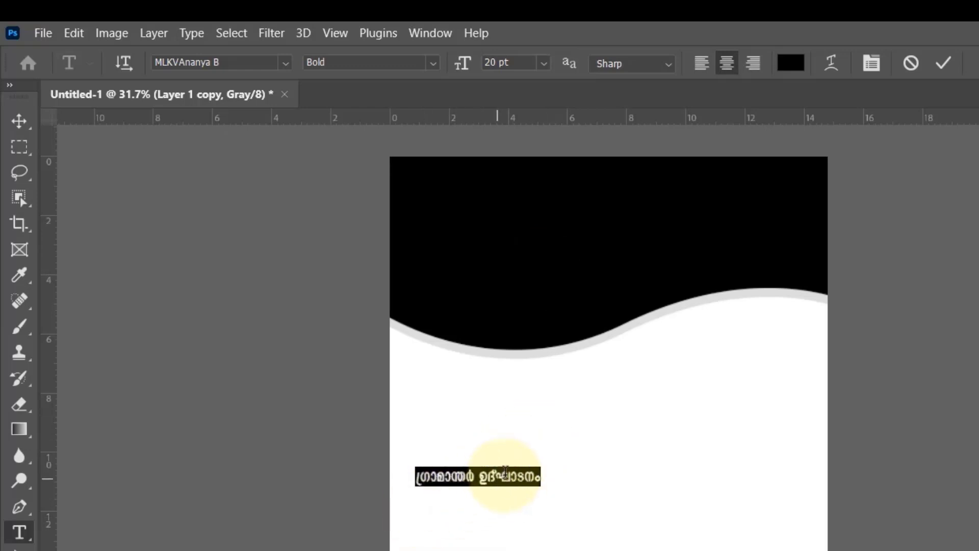
Commit the title and scale it with Free Transform to about 59 pt.
left_click(944, 63)
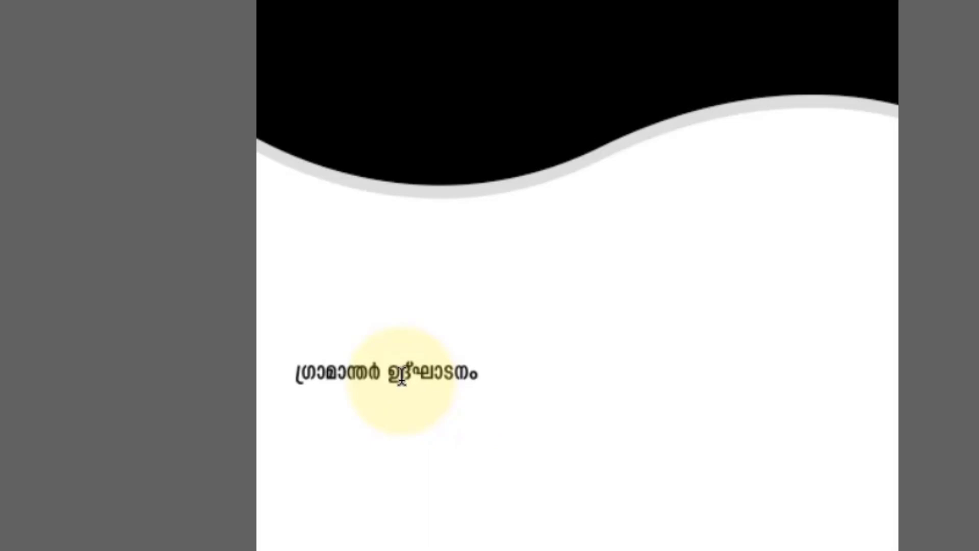
key("ctrl+t")
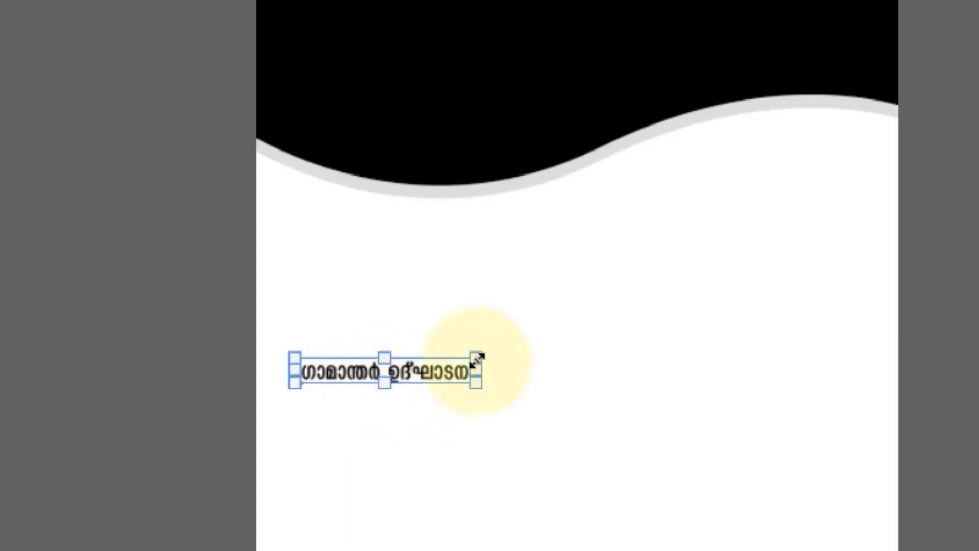
mouse_move(484, 353)
left_mouse_down()
mouse_move(758, 277)
mouse_move(859, 219)
mouse_move(832, 226)
left_mouse_up()
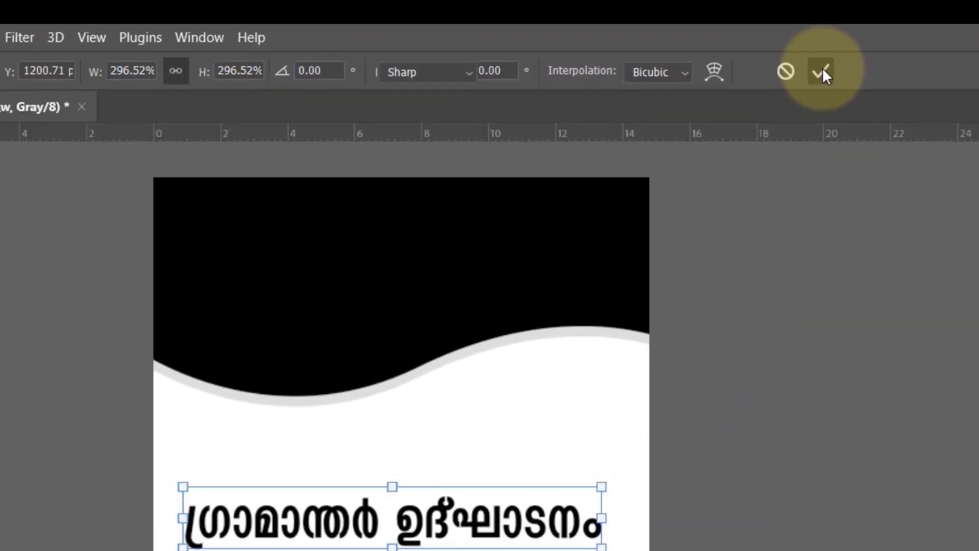
left_click(822, 70)
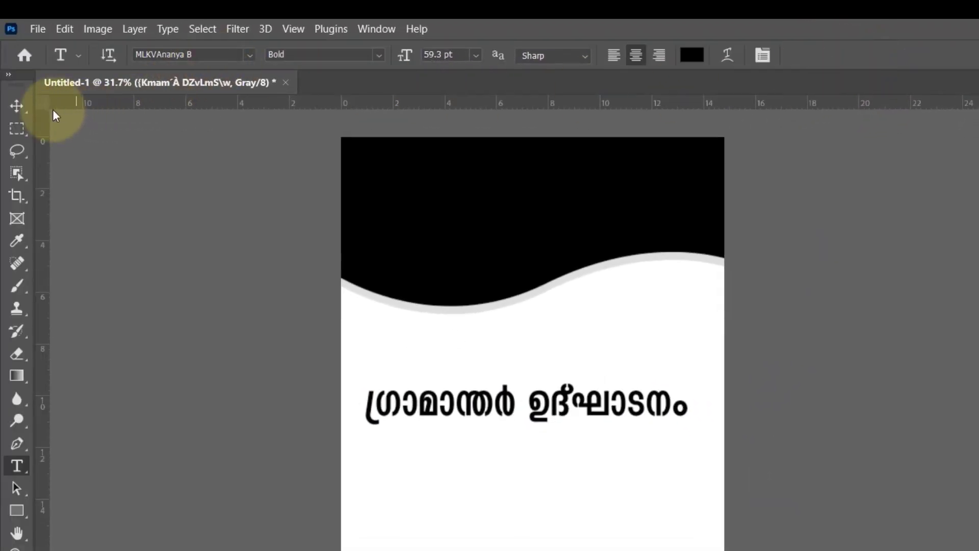
Move the title up into the black header and fill it with white.
left_click(17, 106)
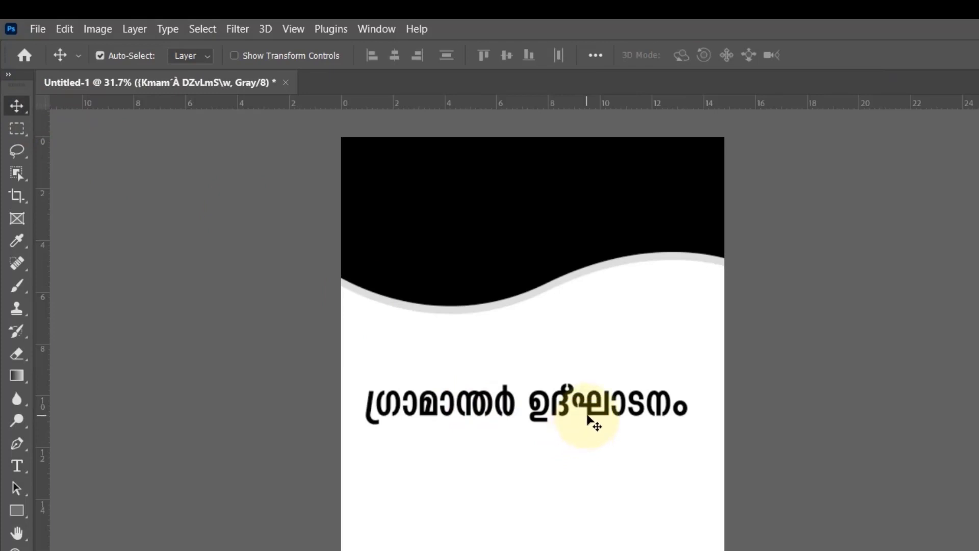
mouse_move(587, 415)
left_mouse_down()
mouse_move(585, 203)
mouse_move(585, 231)
left_mouse_up()
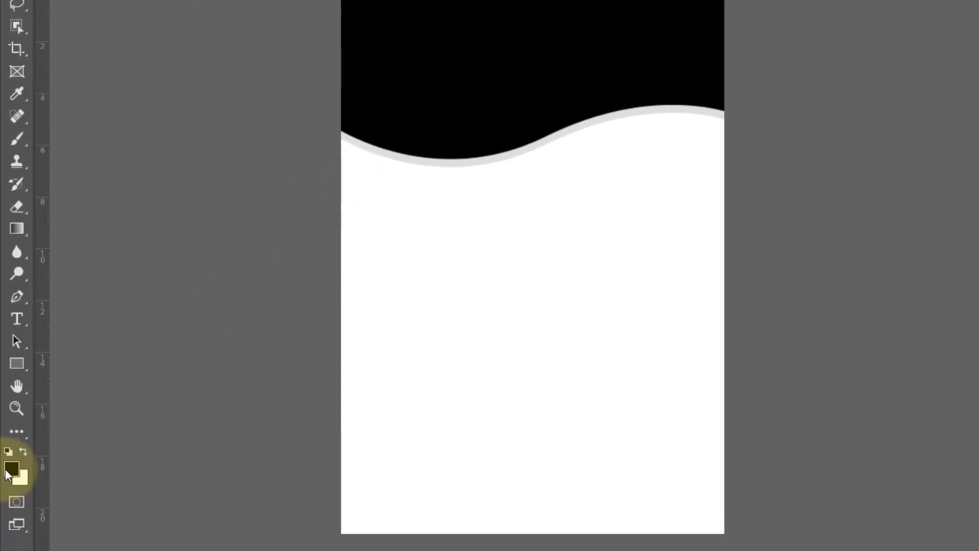
left_click(14, 472)
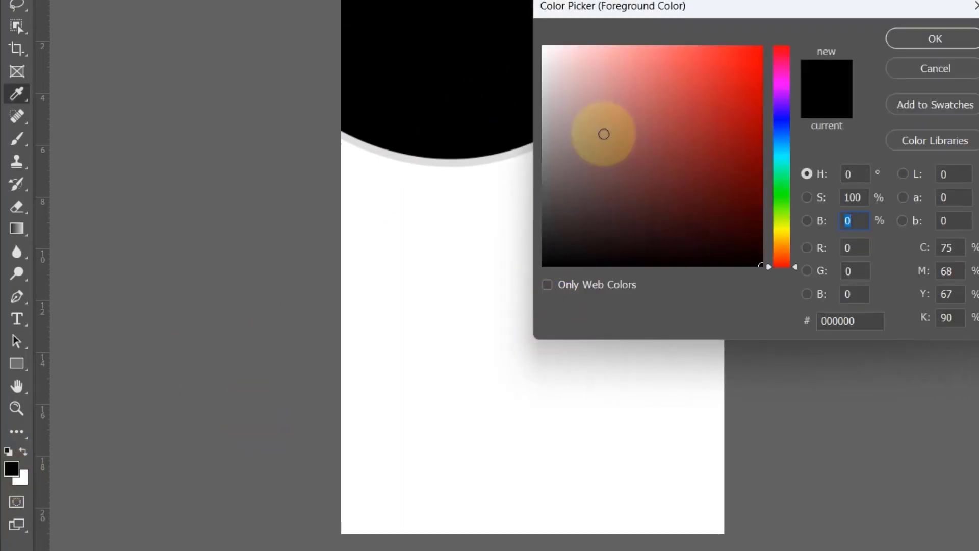
left_click(567, 41)
left_click(935, 40)
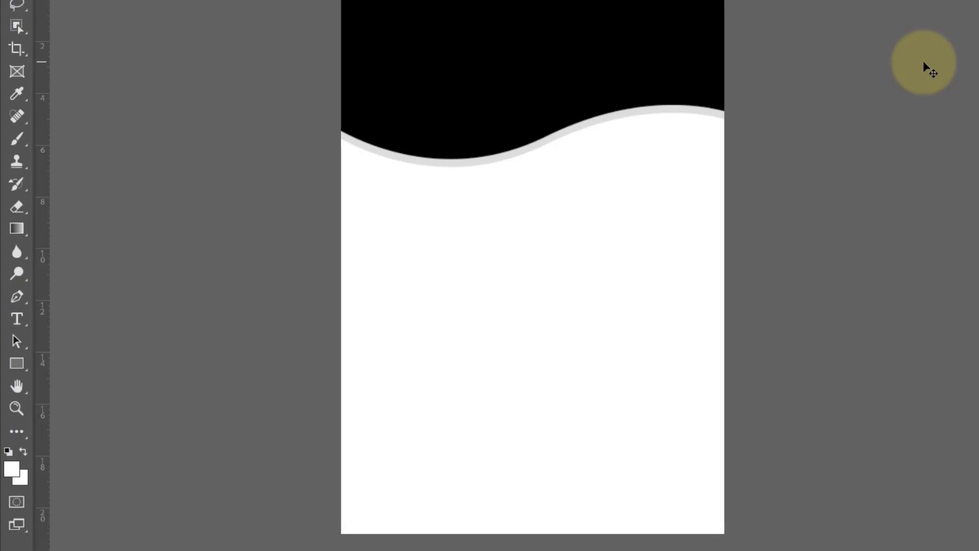
key("ctrl+v")
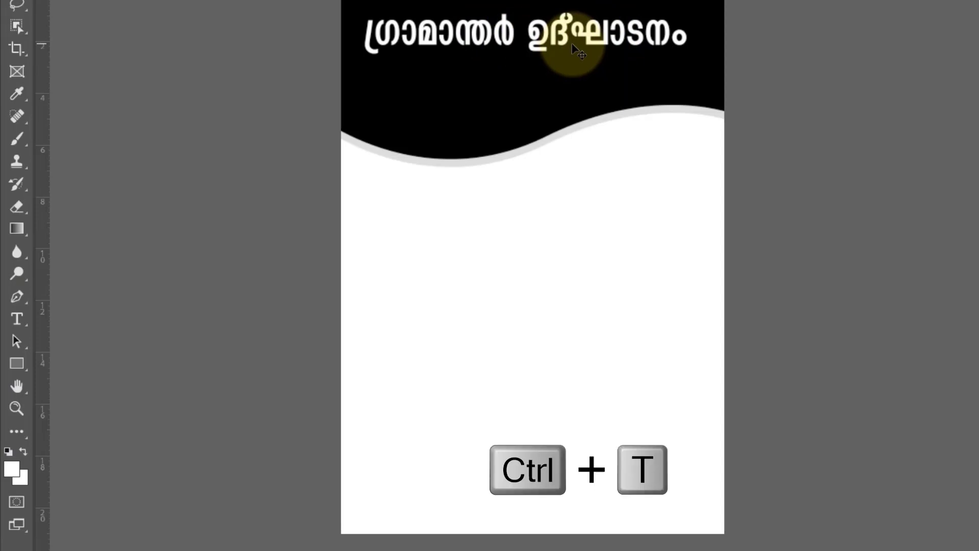
Scale the title to about 88% and centre it near the top of the header.
key("ctrl+t")
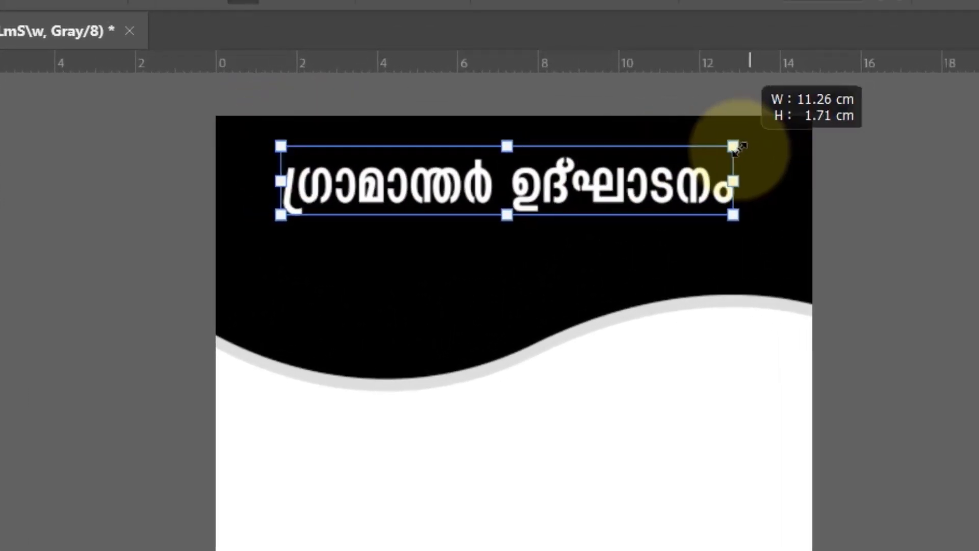
left_click_drag(655, 187, 666, 193)
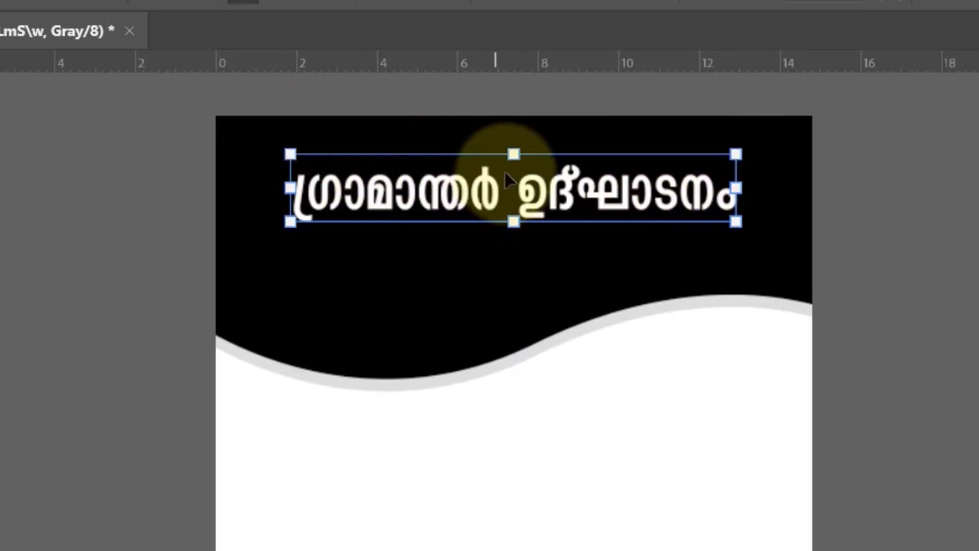
mouse_move(498, 200)
left_mouse_down()
mouse_move(512, 162)
mouse_move(507, 201)
left_mouse_up()
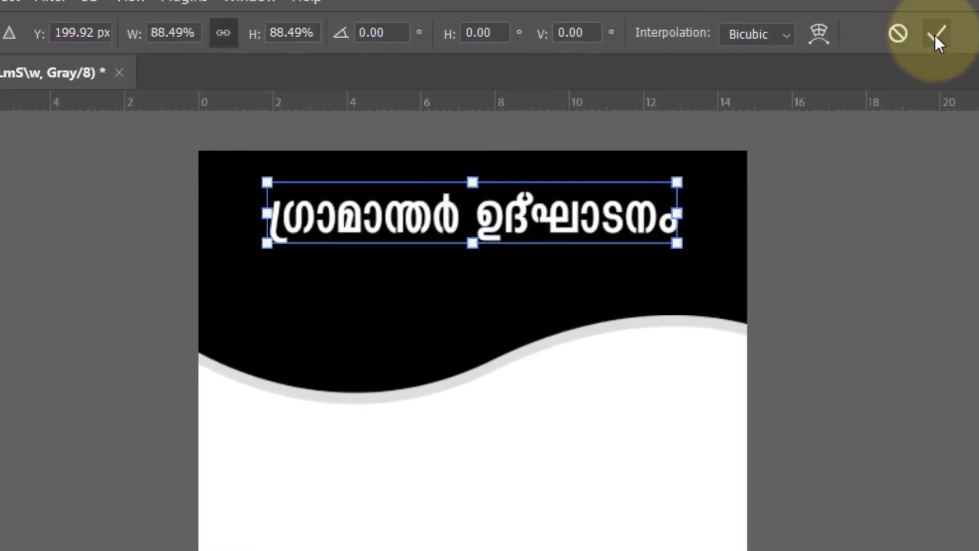
left_click(936, 37)
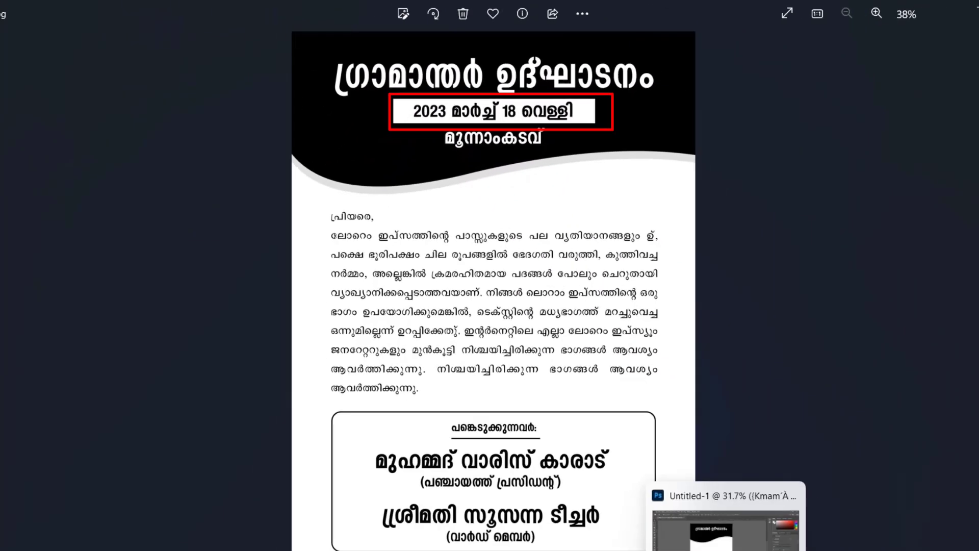
Return to the Photoshop poster after checking the reference flyer in Photos.
left_click(688, 485)
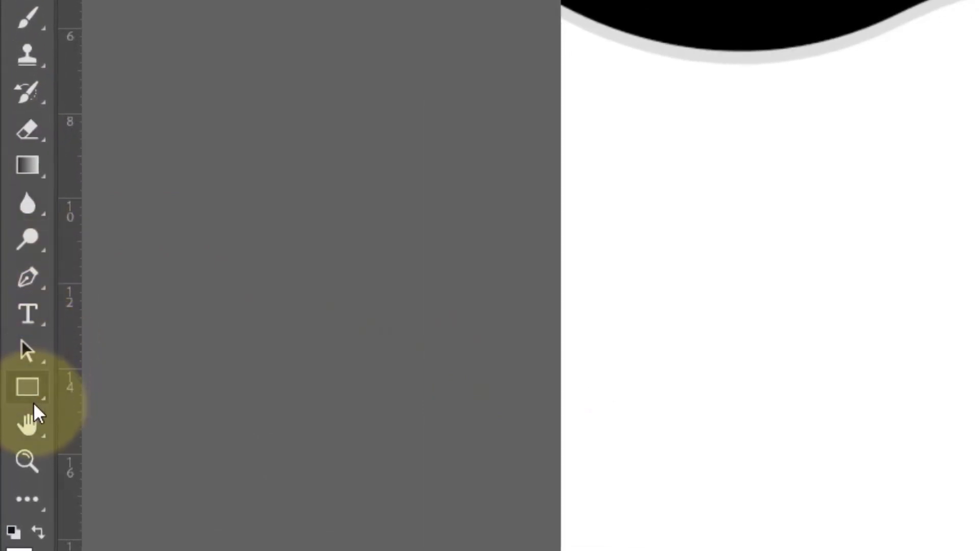
Set up the Rectangle tool with a white fill and no stroke.
right_click(12, 392)
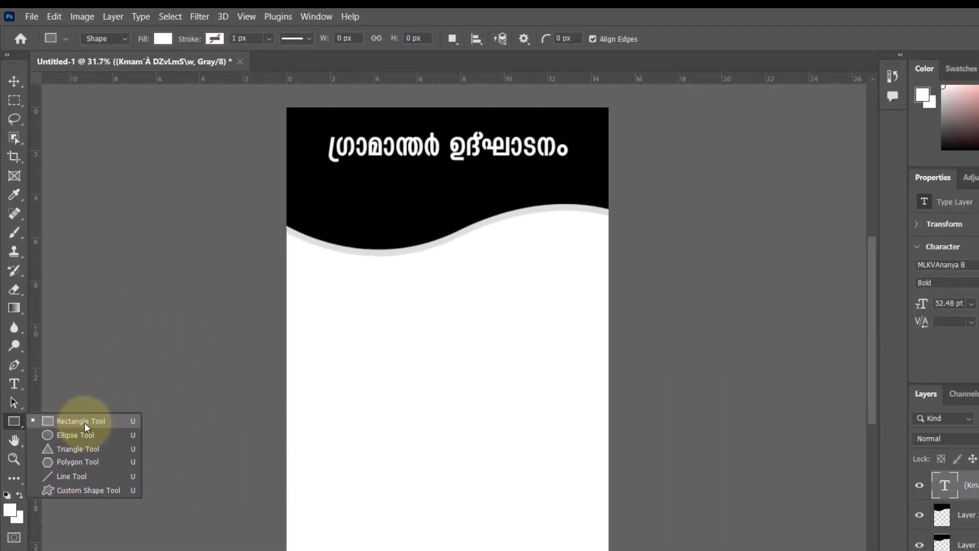
left_click(84, 422)
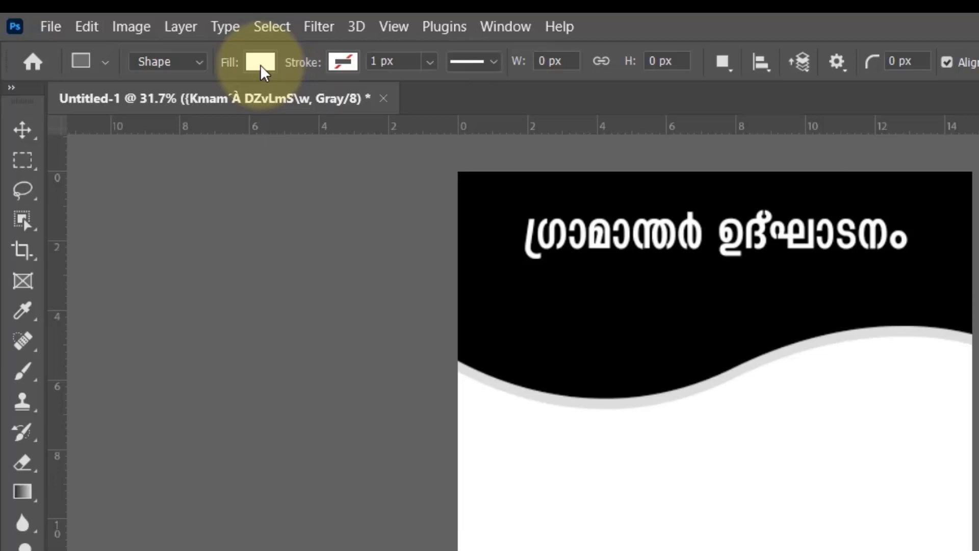
left_click(164, 38)
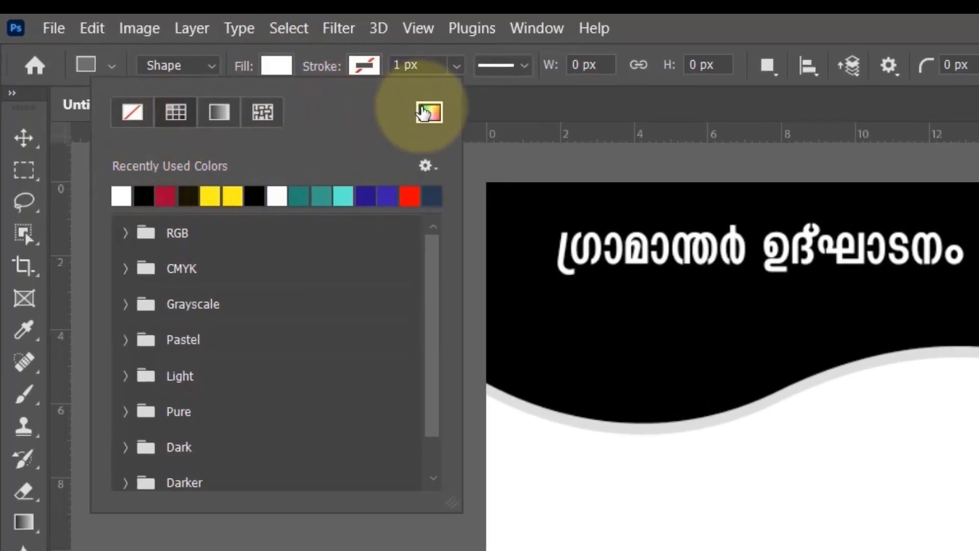
left_click(429, 112)
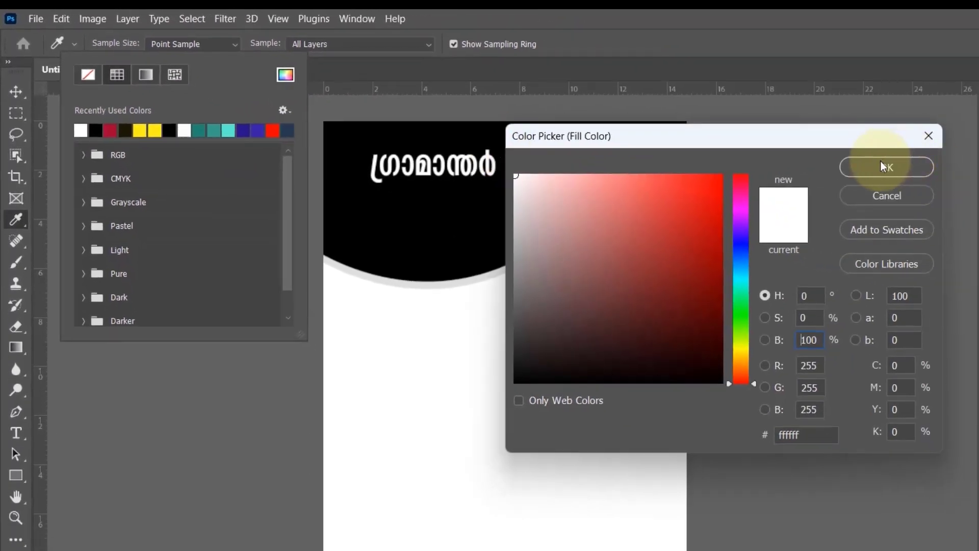
left_click(884, 166)
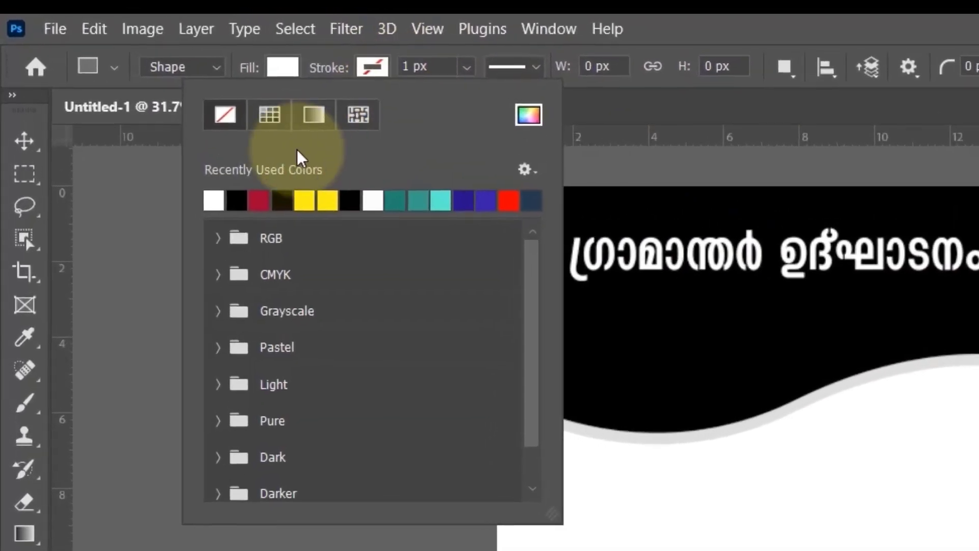
left_click(230, 115)
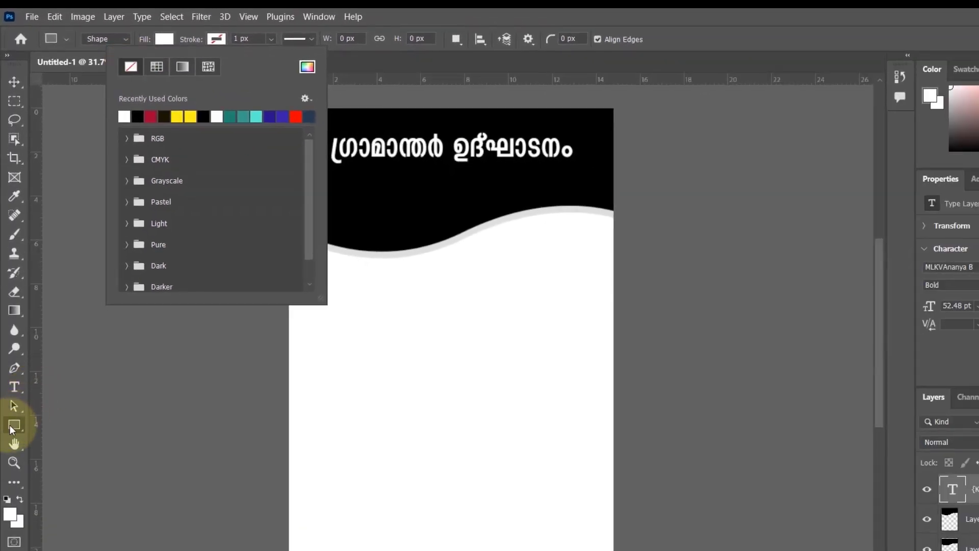
Draw a wide white bar just beneath the title in the header.
left_click(12, 429)
left_click_drag(346, 169, 397, 193)
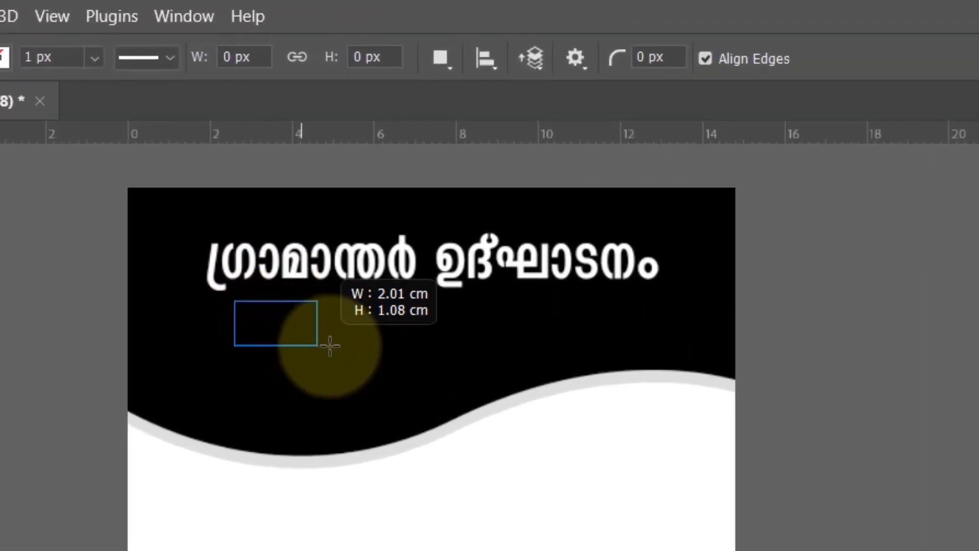
left_click_drag(330, 346, 634, 332)
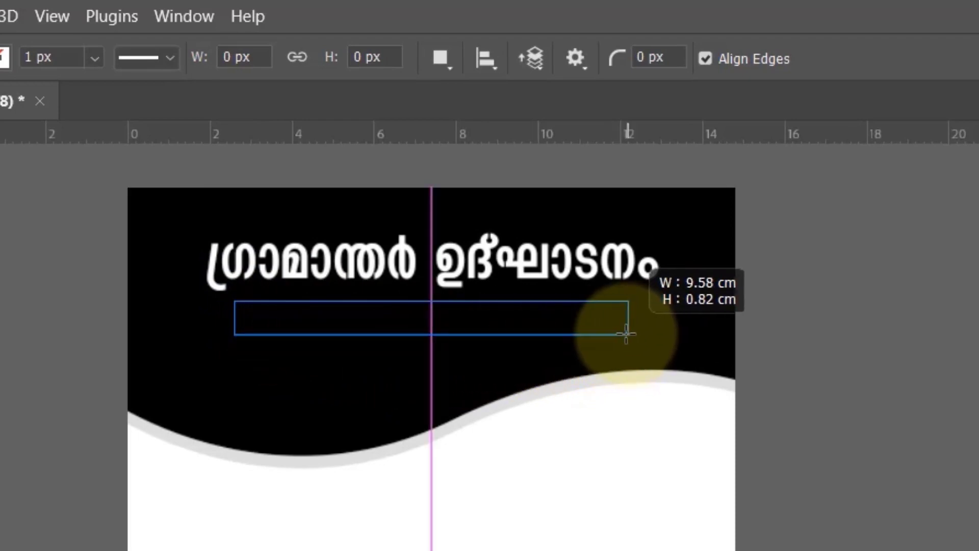
left_click_drag(634, 332, 613, 334)
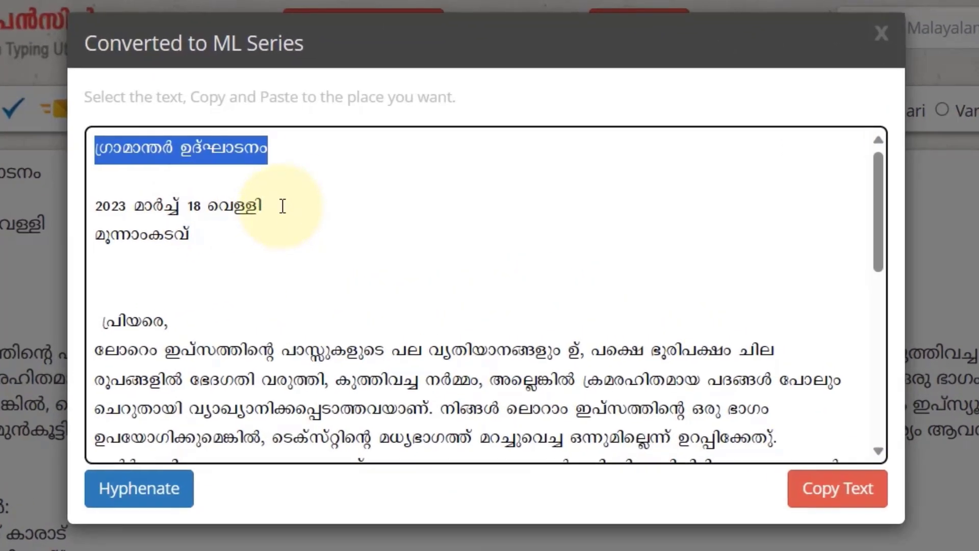
Select the converted date line 2023 മാർച്ച് 18 വെള്ളി in Kuttipencil.
left_click(288, 199)
left_click_drag(289, 199, 66, 217)
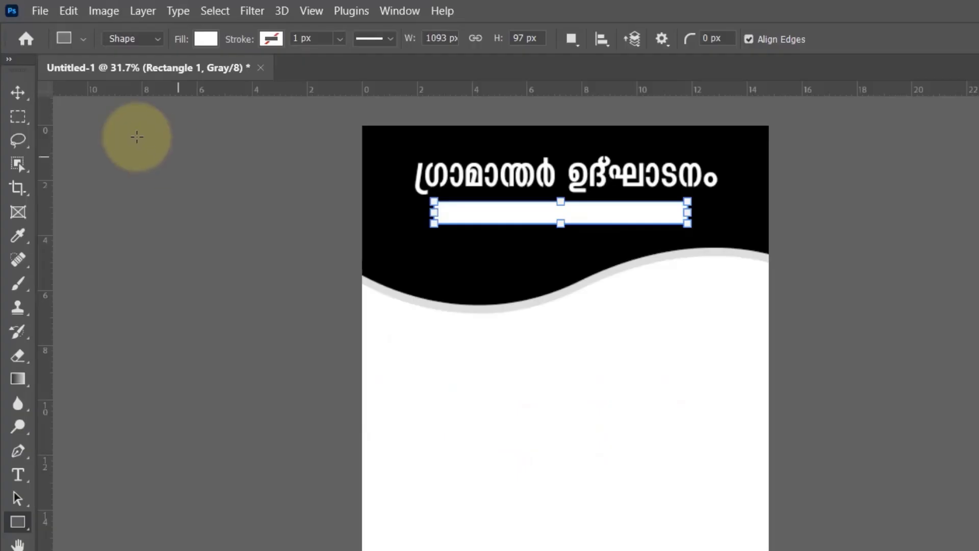
Zoom to about 100% and pan so the heading and white bar fill the view.
left_click(11, 96)
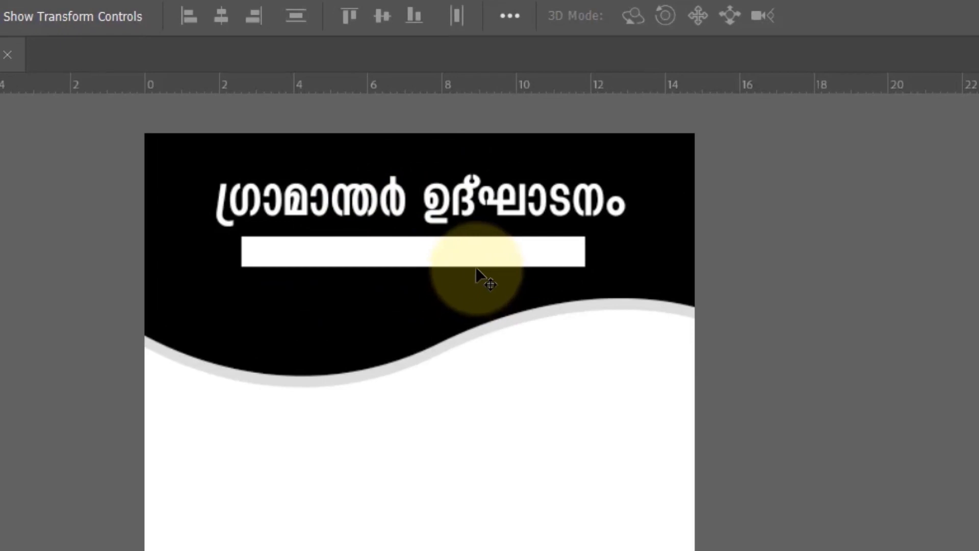
scroll(493, 189, "up", 1)
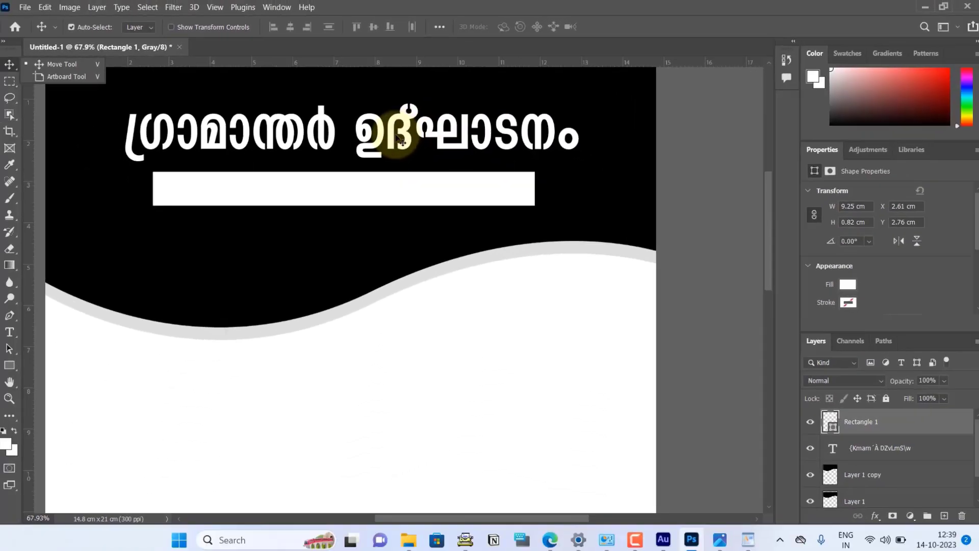
scroll(406, 173, "down", 1)
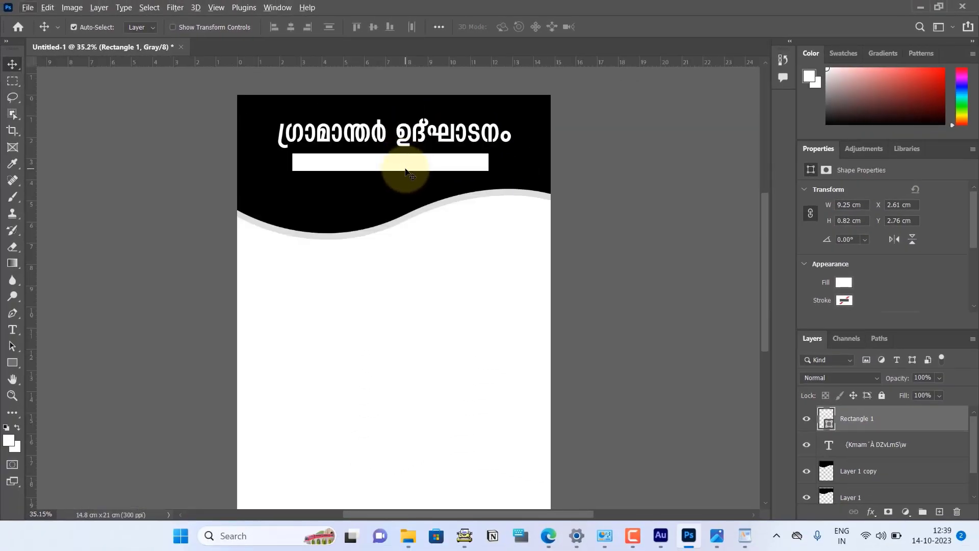
scroll(406, 172, "up", 1)
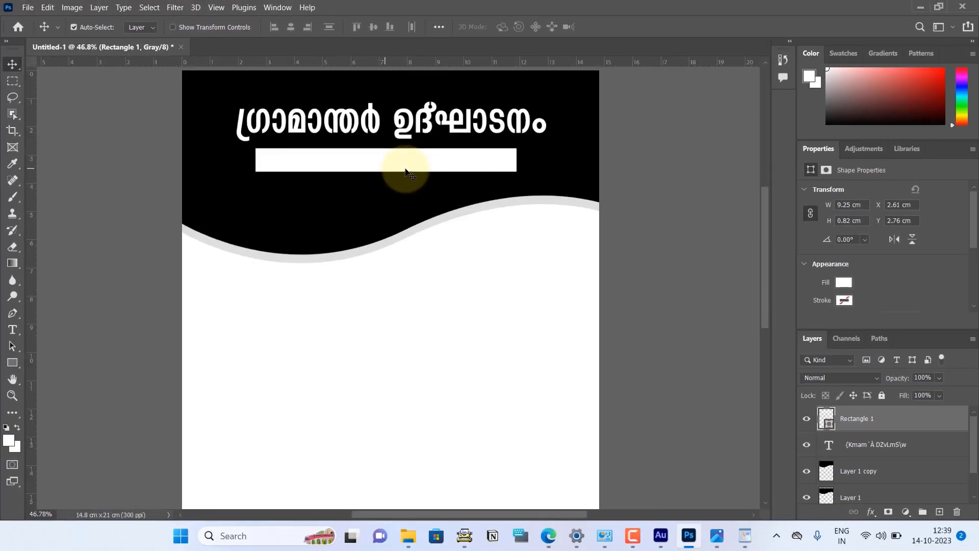
scroll(407, 172, "up", 1)
scroll(407, 170, "up", 1)
scroll(408, 169, "up", 2)
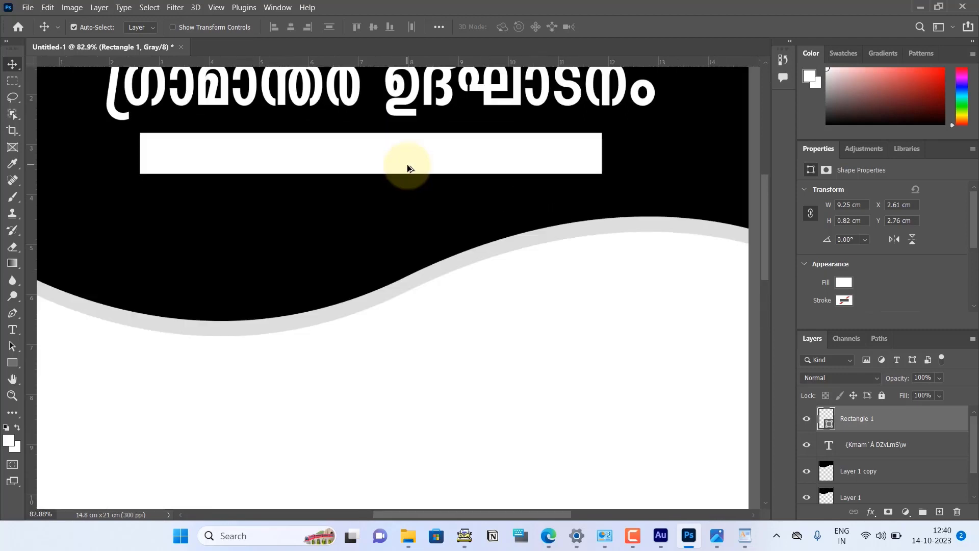
scroll(408, 169, "up", 1)
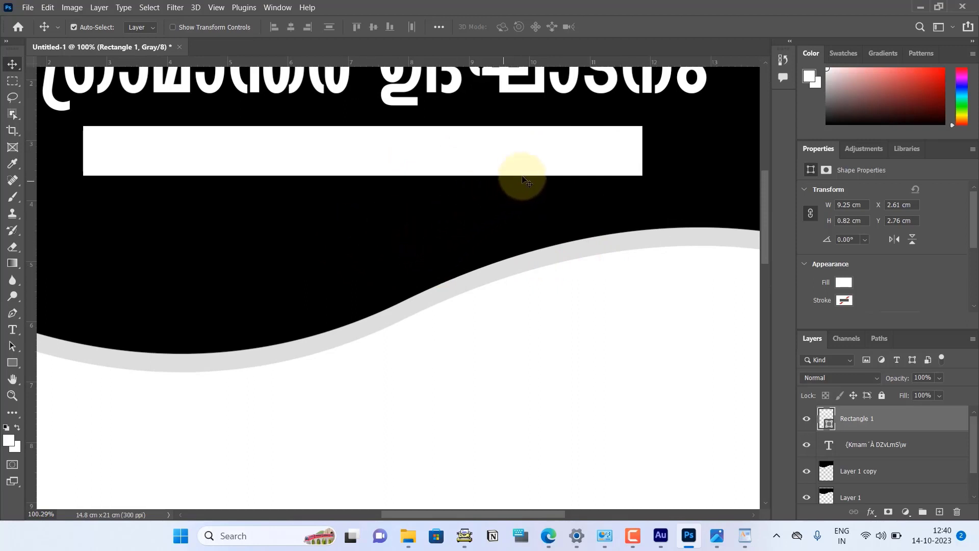
left_click_drag(519, 174, 458, 329)
left_click_drag(394, 236, 590, 193)
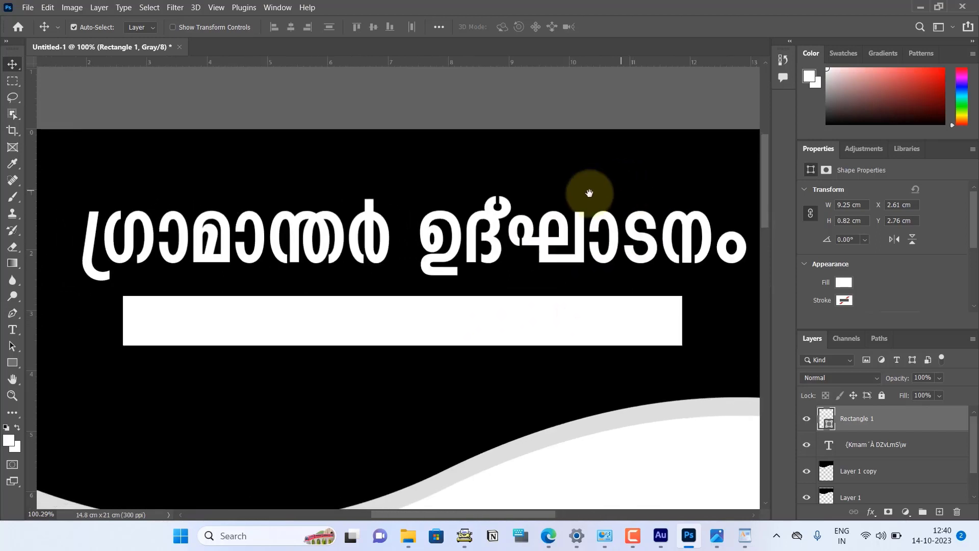
mouse_move(265, 271)
left_mouse_down()
mouse_move(394, 200)
mouse_move(301, 149)
mouse_move(233, 256)
mouse_move(225, 197)
left_mouse_up()
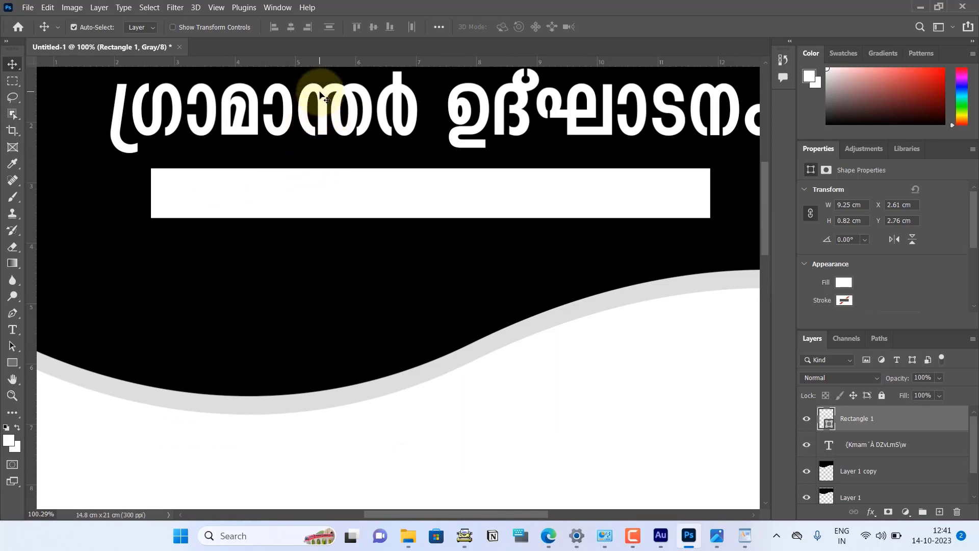
Duplicate the heading text and shrink the copy to fit the white bar.
left_click(323, 96)
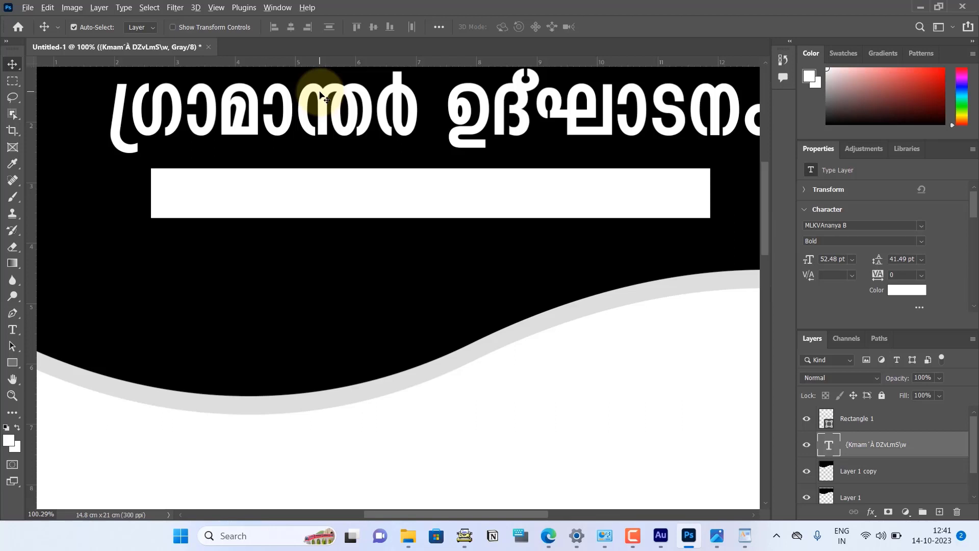
left_click_drag(322, 96, 312, 183)
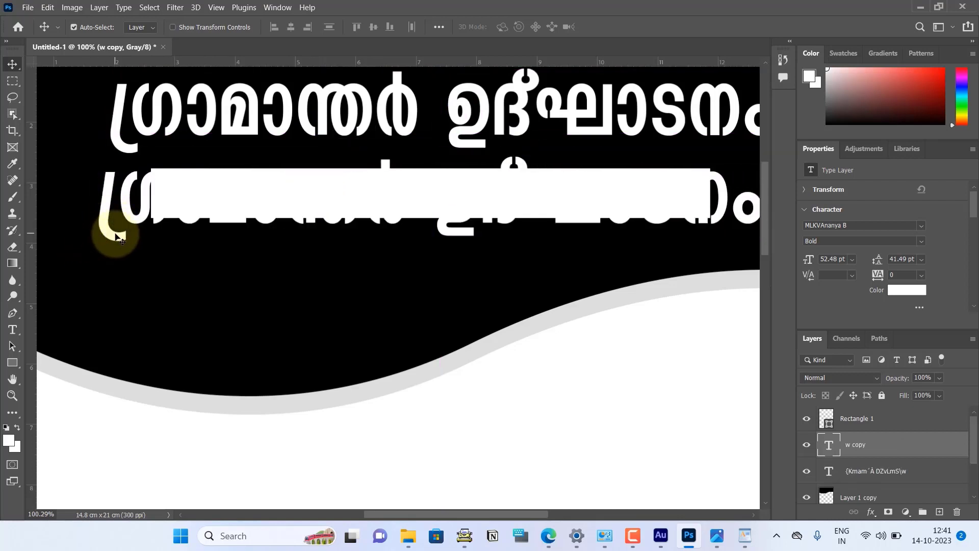
left_click_drag(140, 225, 145, 224)
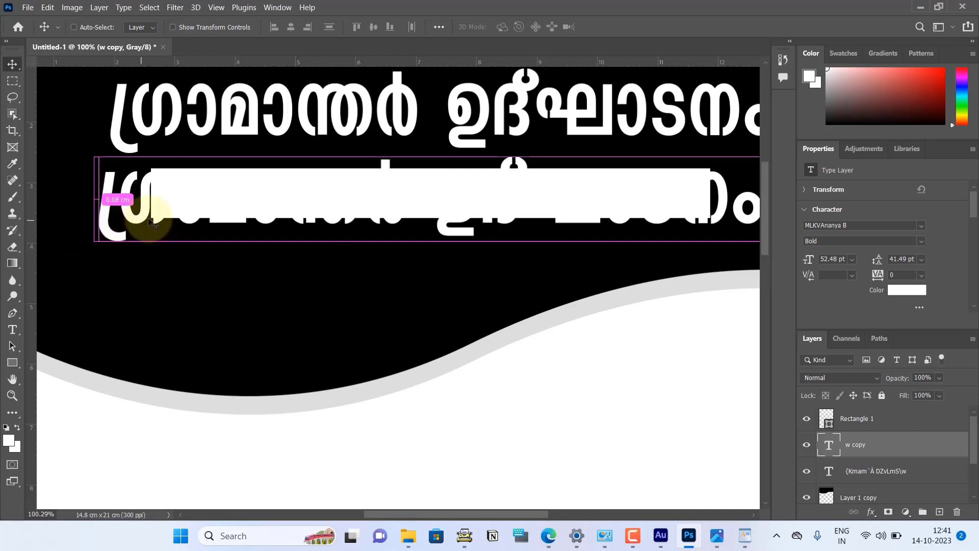
scroll(403, 219, "down", 2)
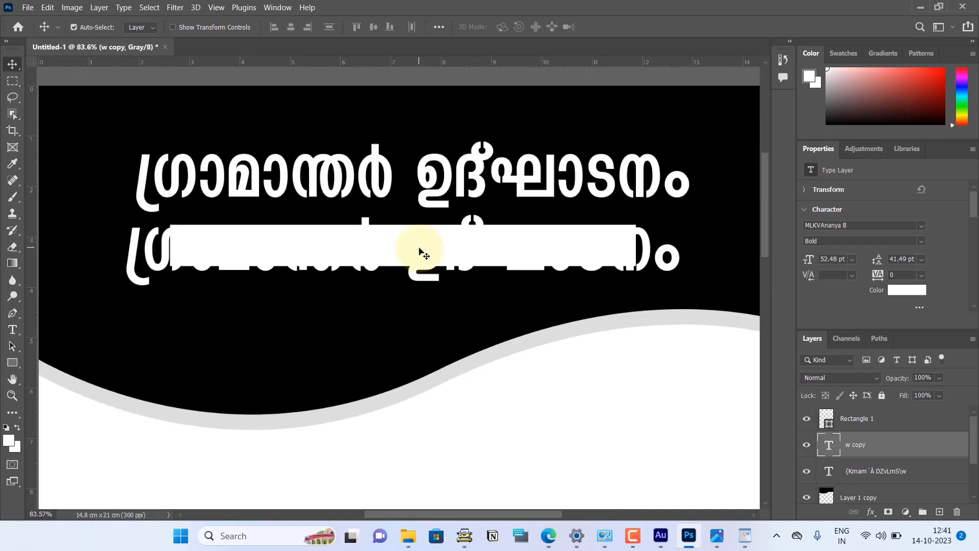
key("ctrl")
key("ctrl+t")
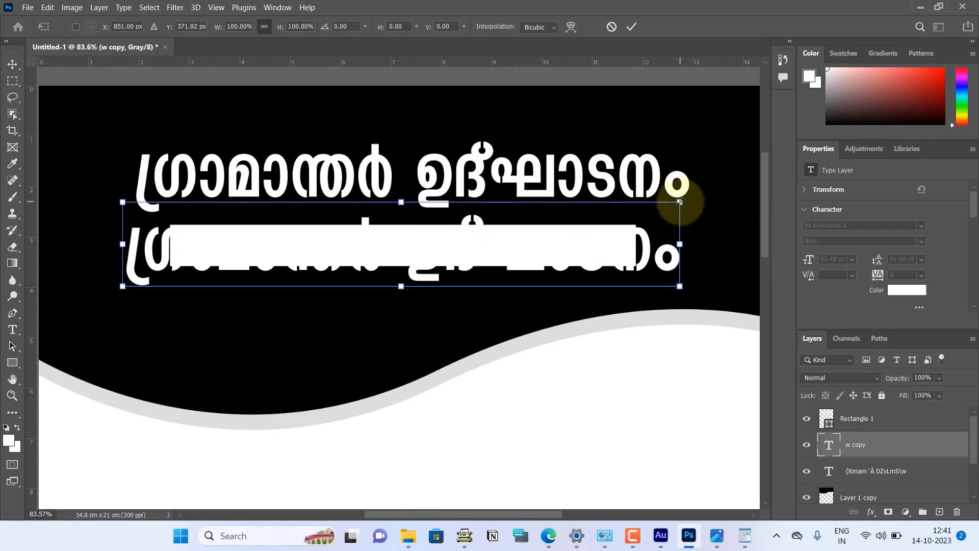
left_click_drag(682, 200, 520, 250)
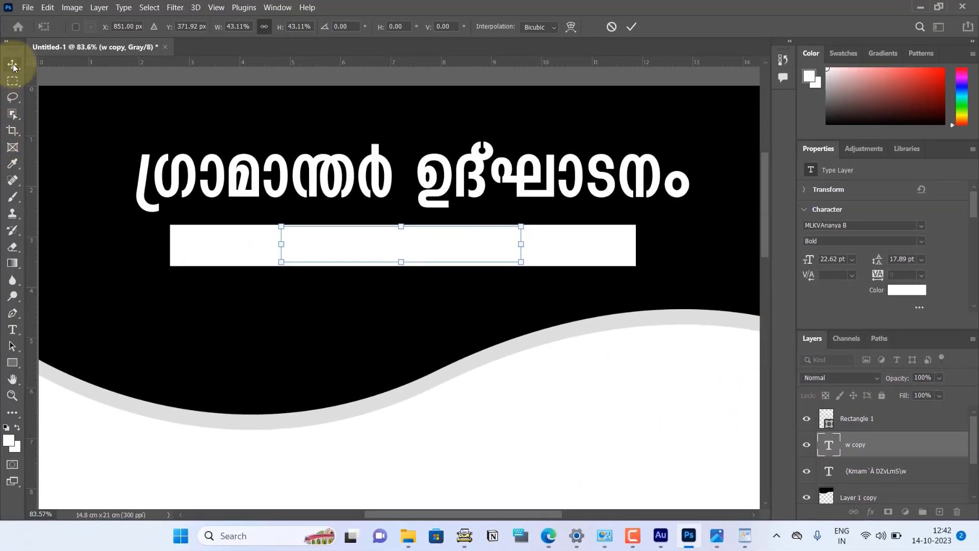
key("Return")
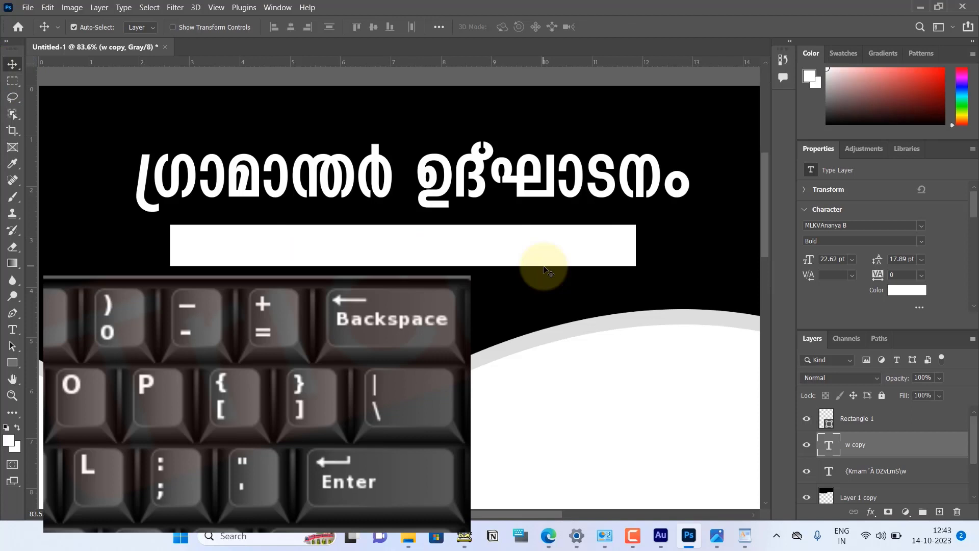
Raise the copy above Rectangle 1 and centre it inside the white bar.
key("ctrl")
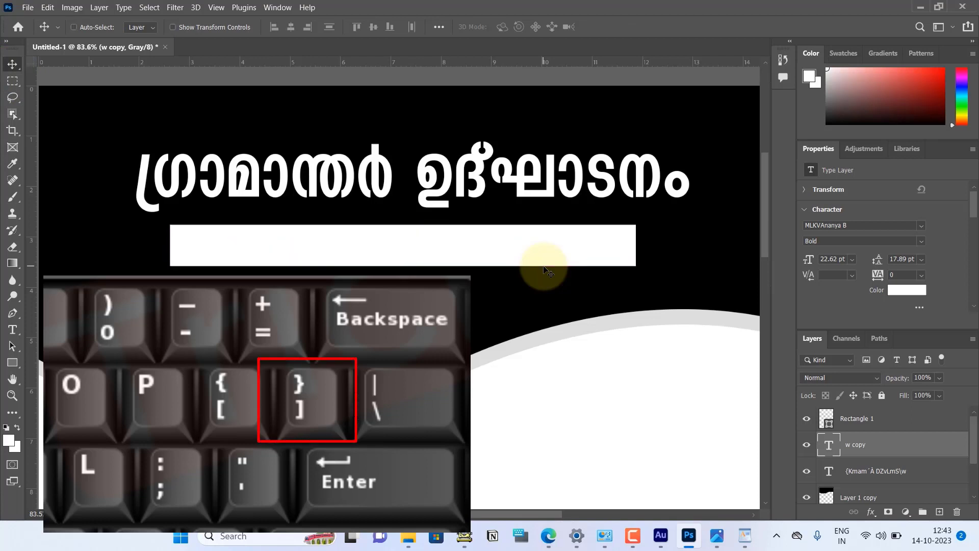
key("ctrl+bracketright")
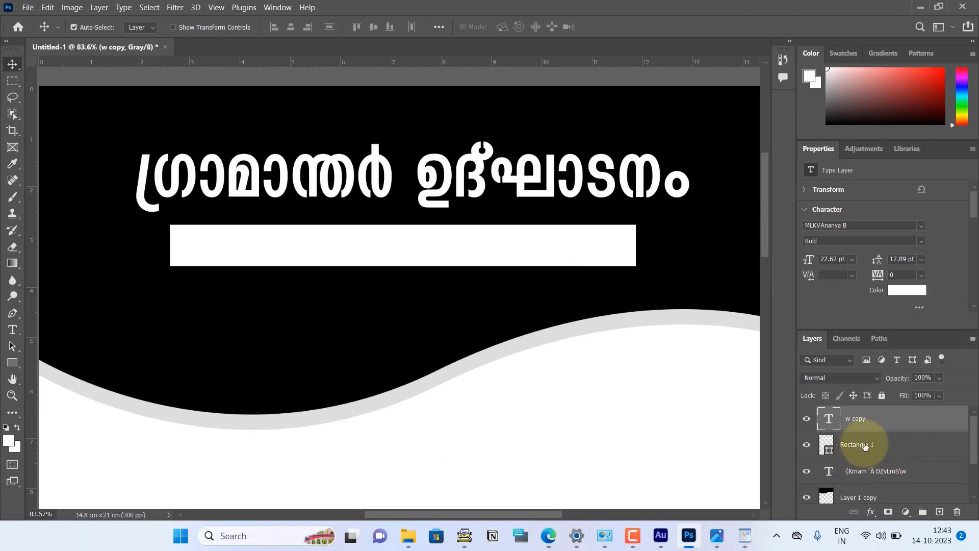
left_click_drag(271, 304, 477, 243)
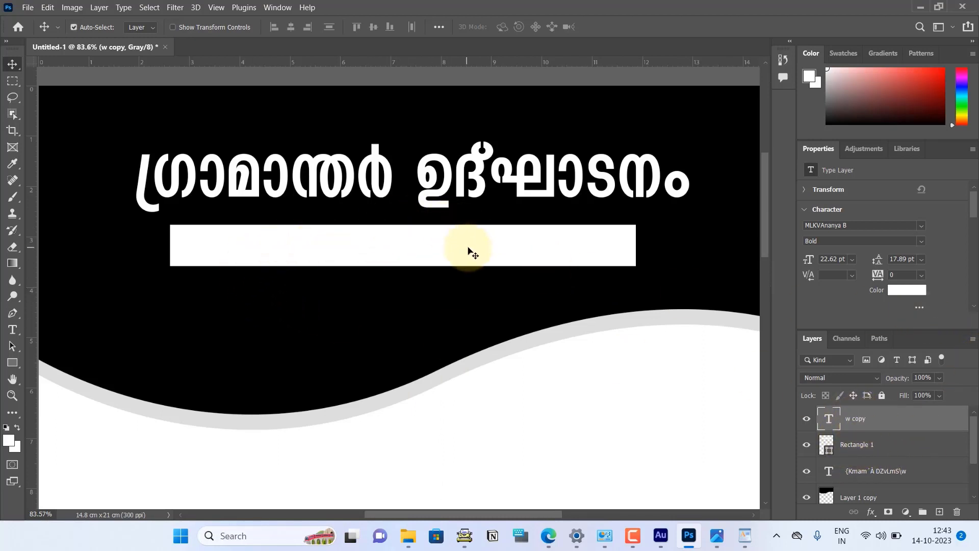
left_click_drag(476, 251, 490, 239)
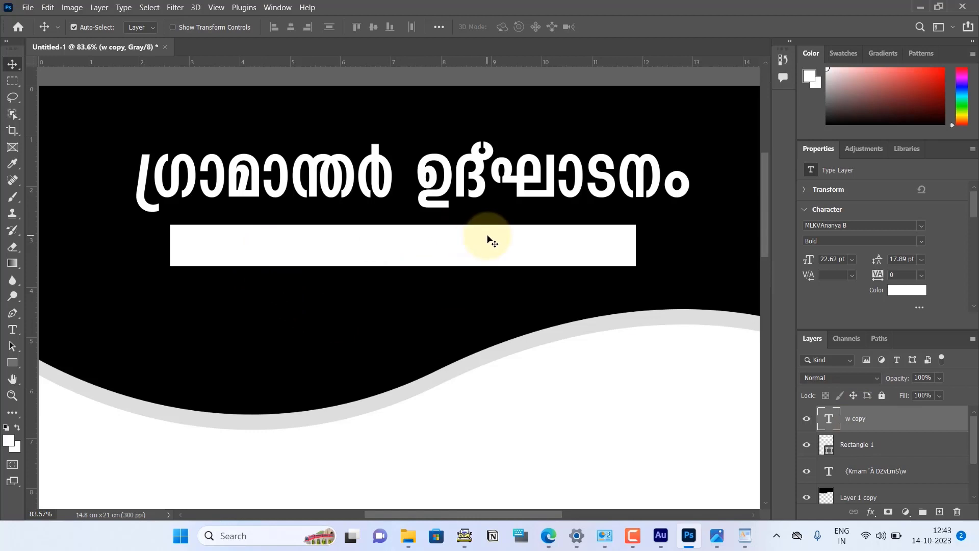
Set the foreground to black (000000) and fill the small heading copy with it.
left_click(9, 441)
mouse_move(474, 201)
left_mouse_down()
mouse_move(554, 268)
mouse_move(562, 290)
left_mouse_up()
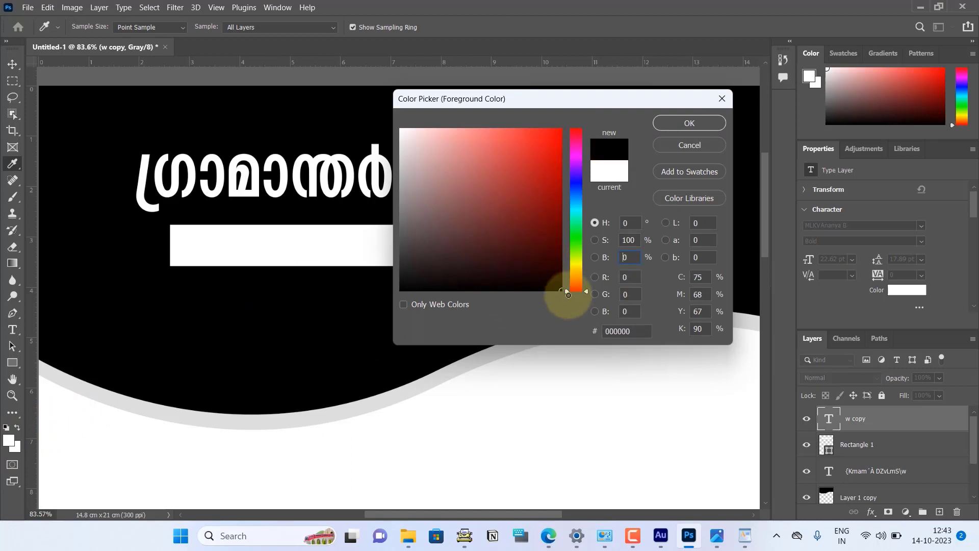
left_click(670, 126)
key("alt+BackSpace")
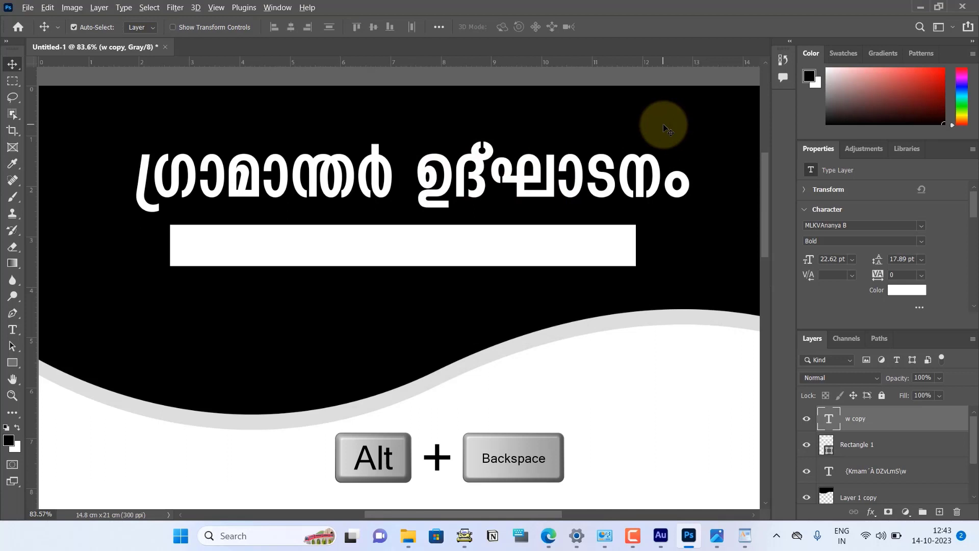
key("alt+BackSpace")
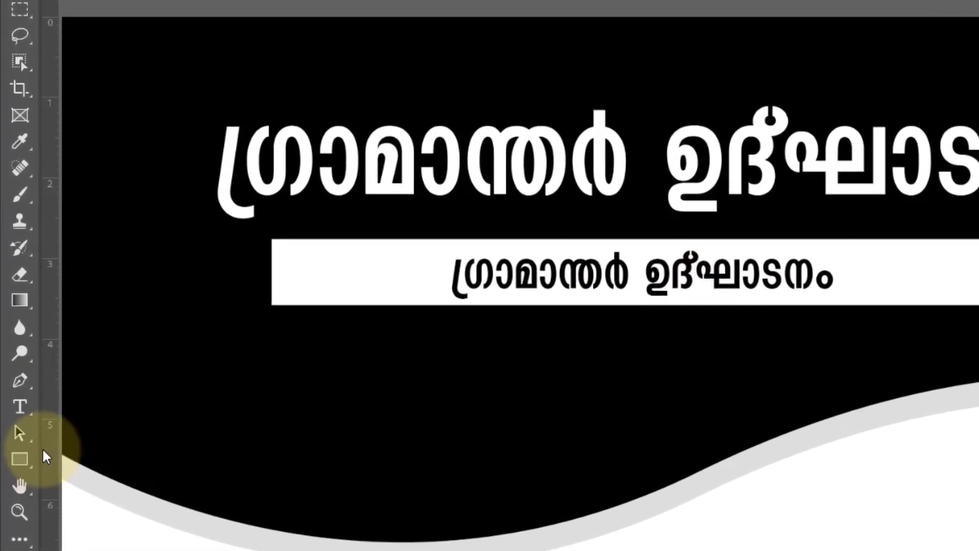
Replace the bar's small text with the date 2023 മാർച്ച് 18 വെള്ളി and commit.
right_click(21, 408)
left_click(544, 272)
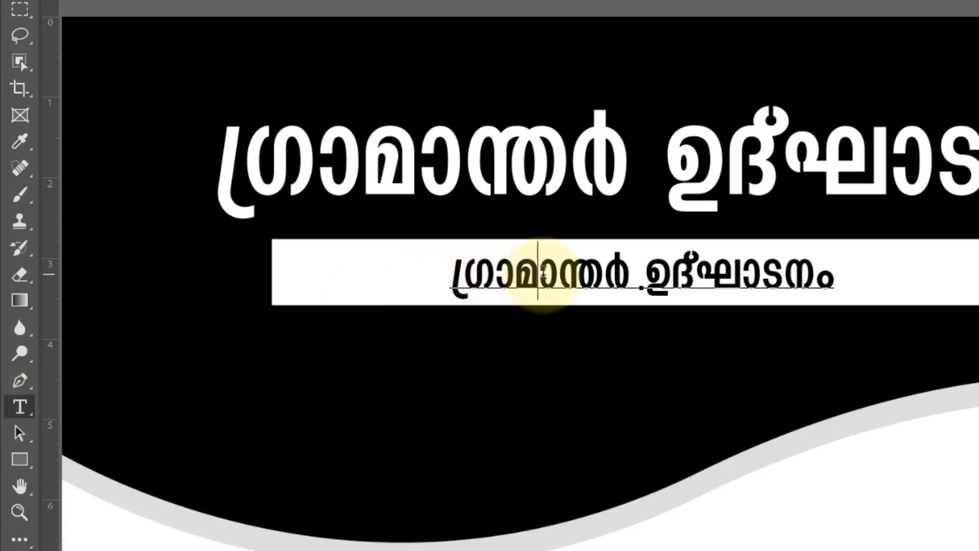
key("ctrl+a")
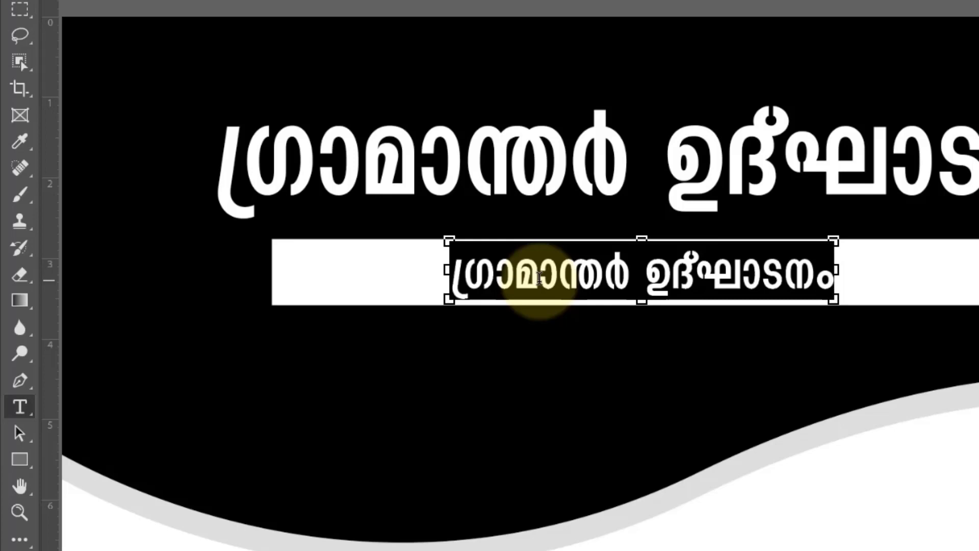
type("2023 മാർച്ച് 18 വെള്ളി")
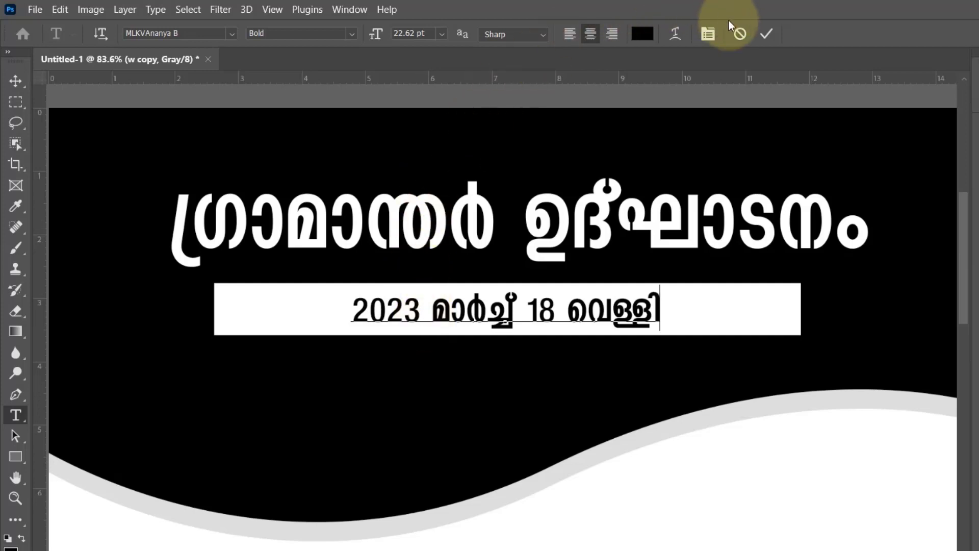
left_click(767, 34)
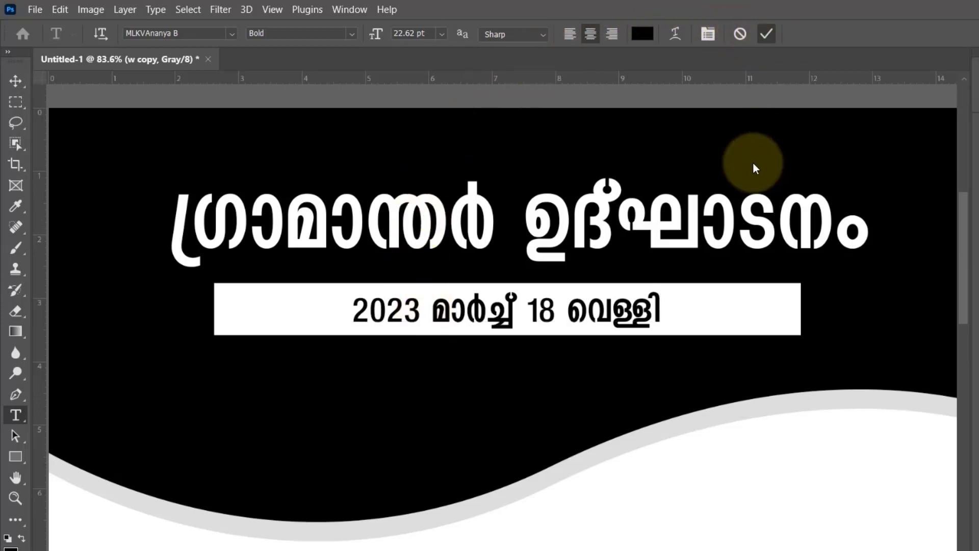
scroll(538, 308, "down", 3)
scroll(538, 309, "up", 1)
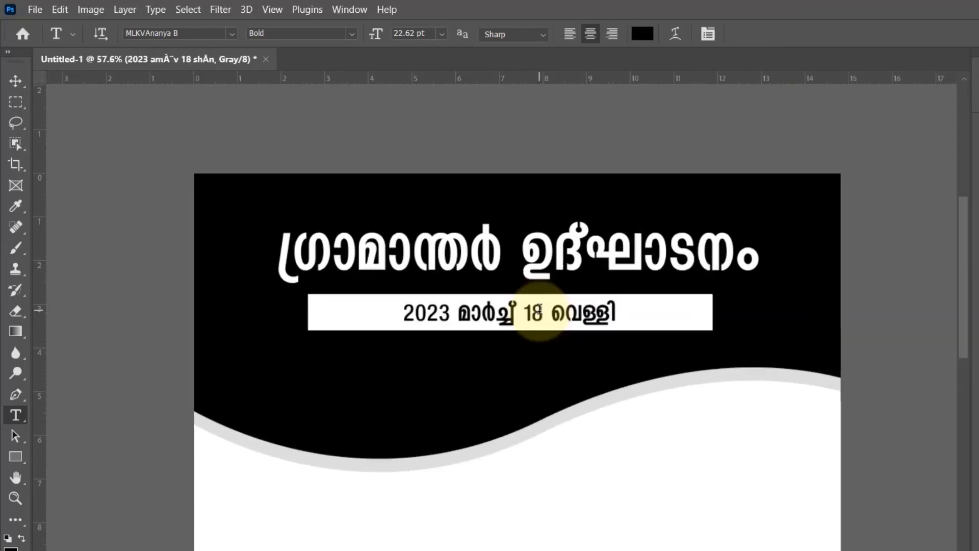
mouse_move(553, 378)
left_mouse_down()
mouse_move(586, 319)
mouse_move(553, 356)
left_mouse_up()
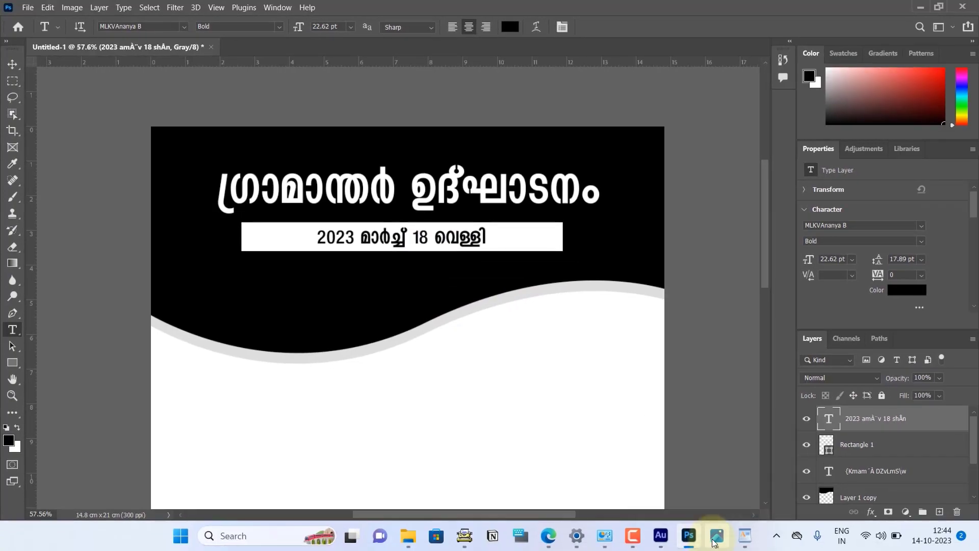
Check the reference, then duplicate the date line and drag the copy downward.
left_click(723, 543)
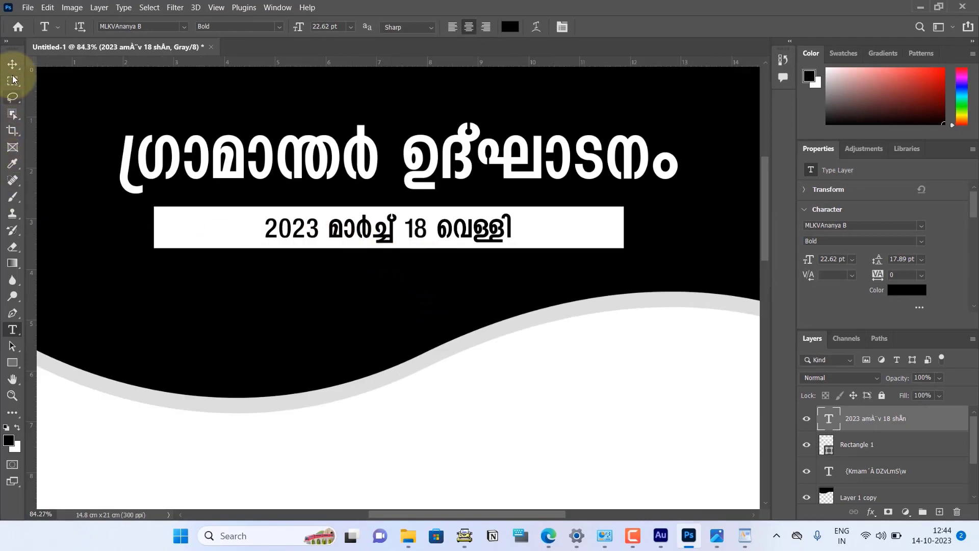
left_click(12, 66)
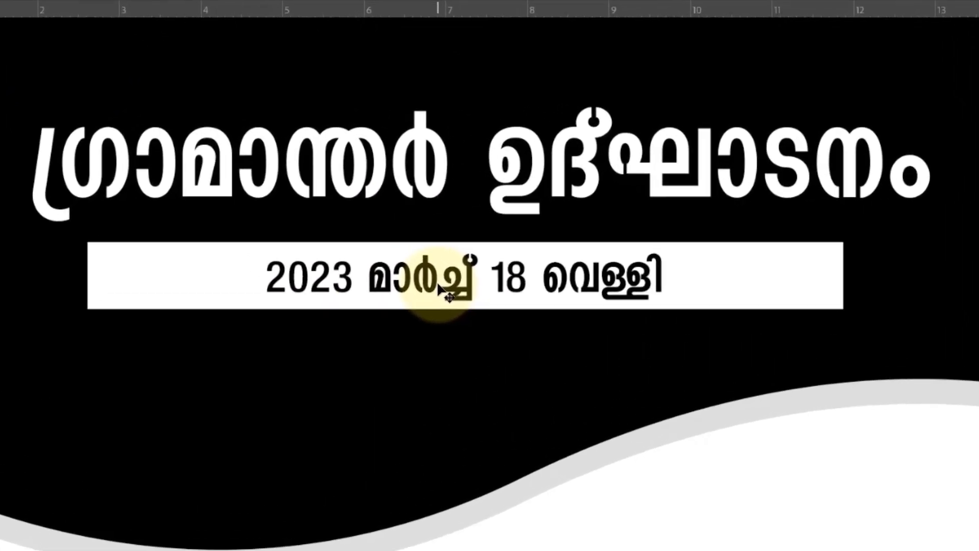
left_click_drag(439, 287, 442, 359)
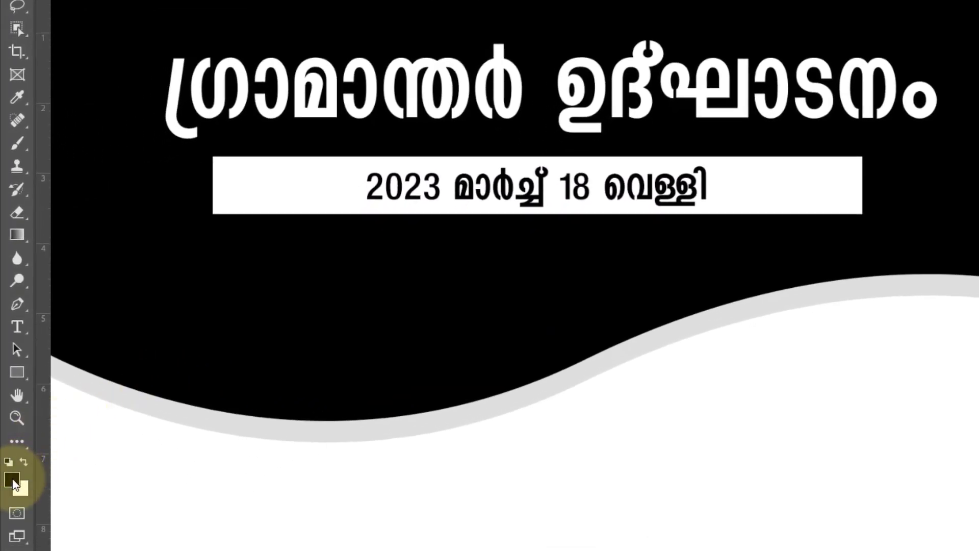
Make the date copy white and place it just below the bar.
left_click(14, 482)
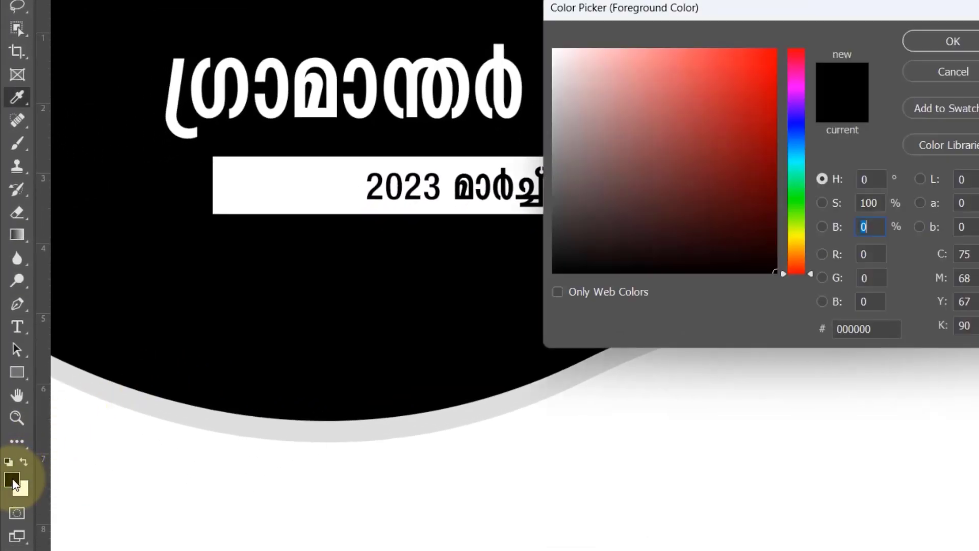
mouse_move(732, 212)
left_mouse_down()
mouse_move(589, 60)
mouse_move(514, 22)
left_mouse_up()
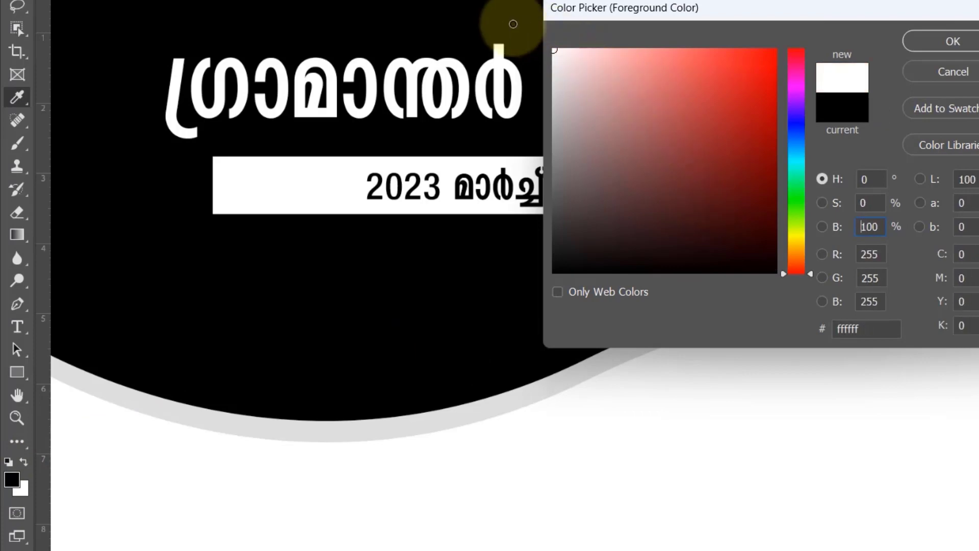
left_click(960, 42)
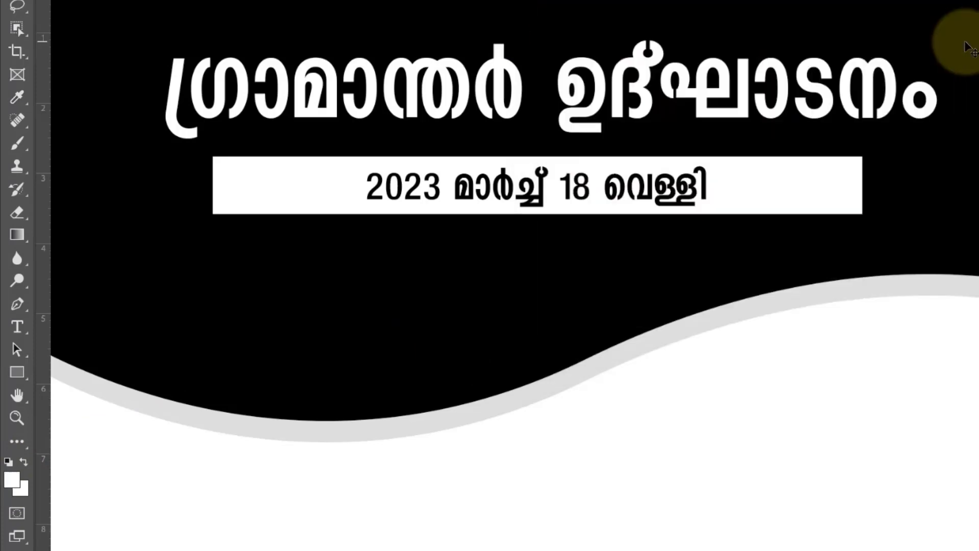
left_click_drag(470, 192, 469, 257)
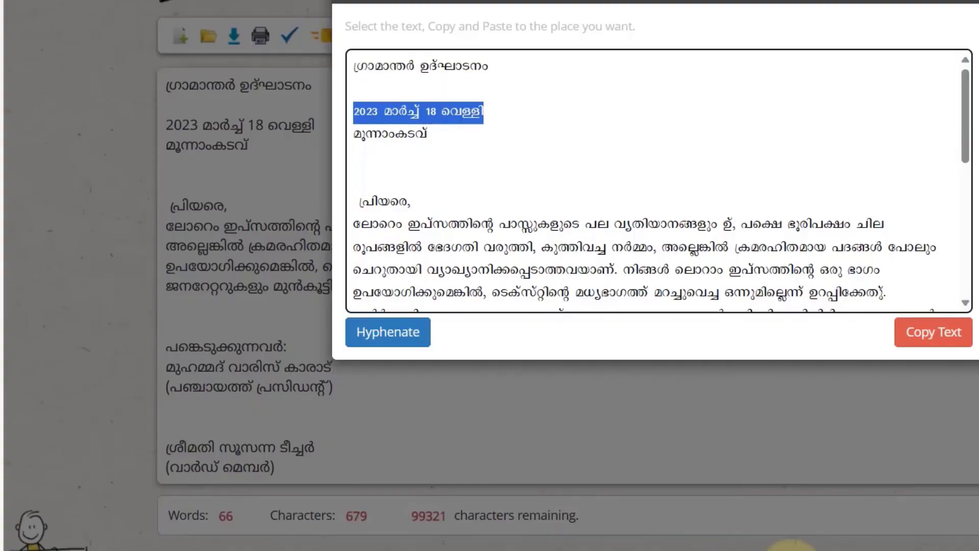
Select the place-name line മൂന്നാംകടവ് in Kuttipencil and return to Photoshop.
left_click_drag(448, 133, 339, 136)
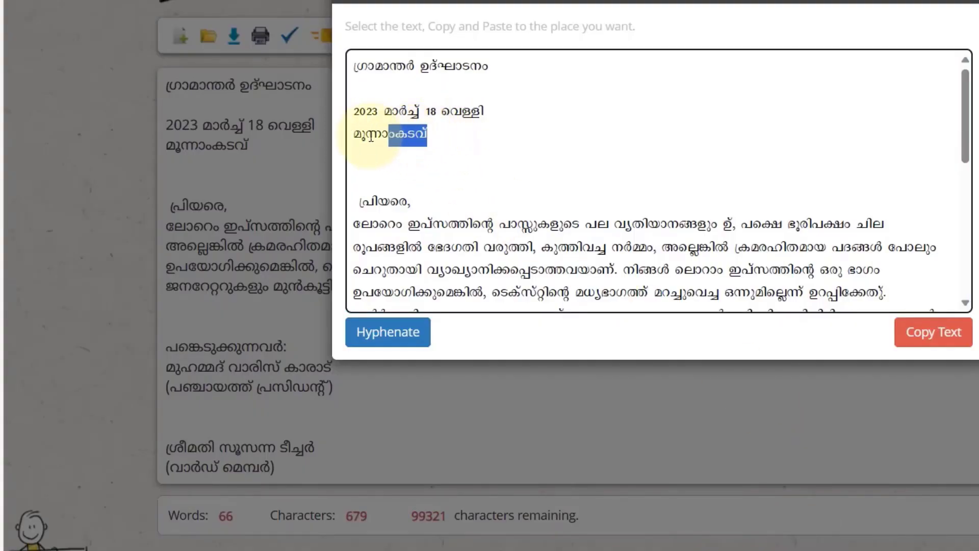
left_click_drag(452, 145, 339, 145)
key("ctrl+c")
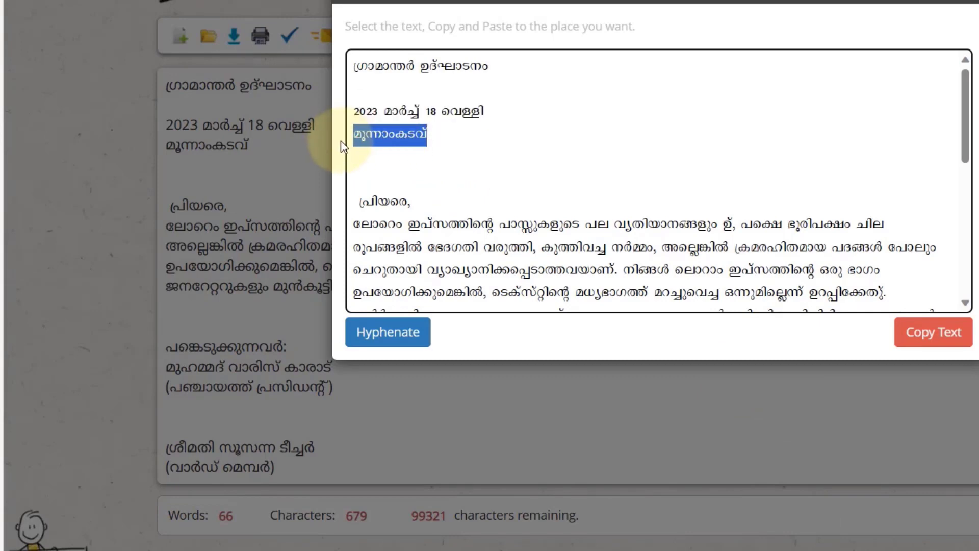
key("alt+Tab")
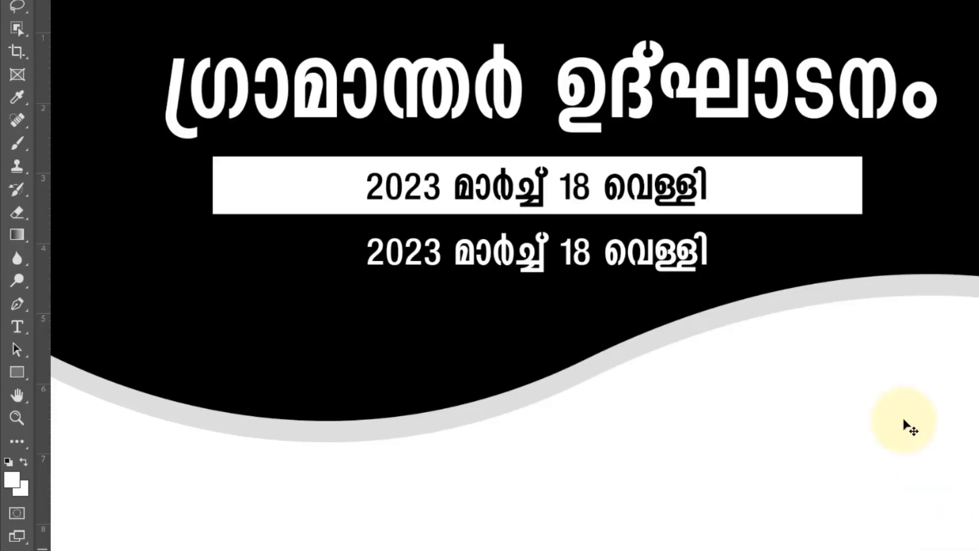
Replace the second date line's text with the pasted place name മൂന്നാംകടവ്, then reopen work.jpg.
left_click(17, 327)
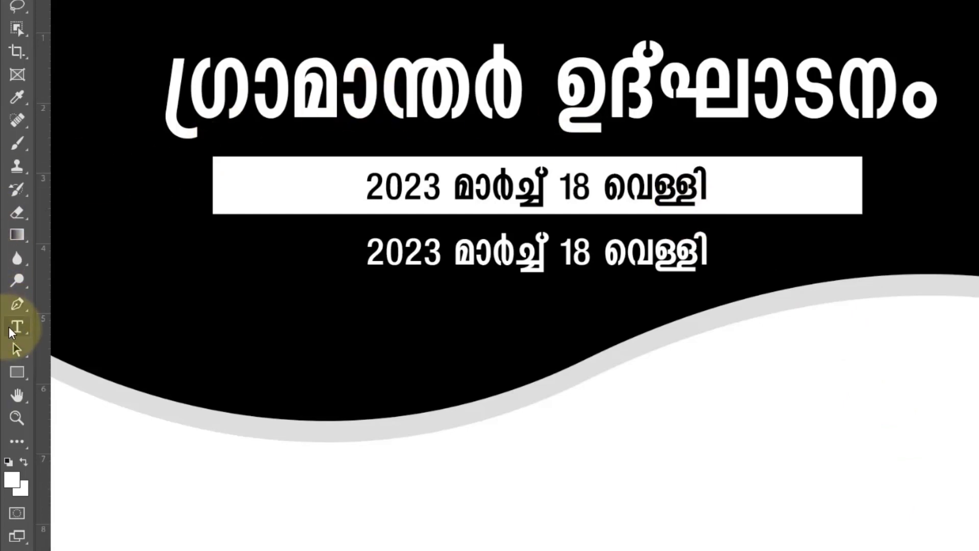
left_click(460, 253)
key("ctrl+a")
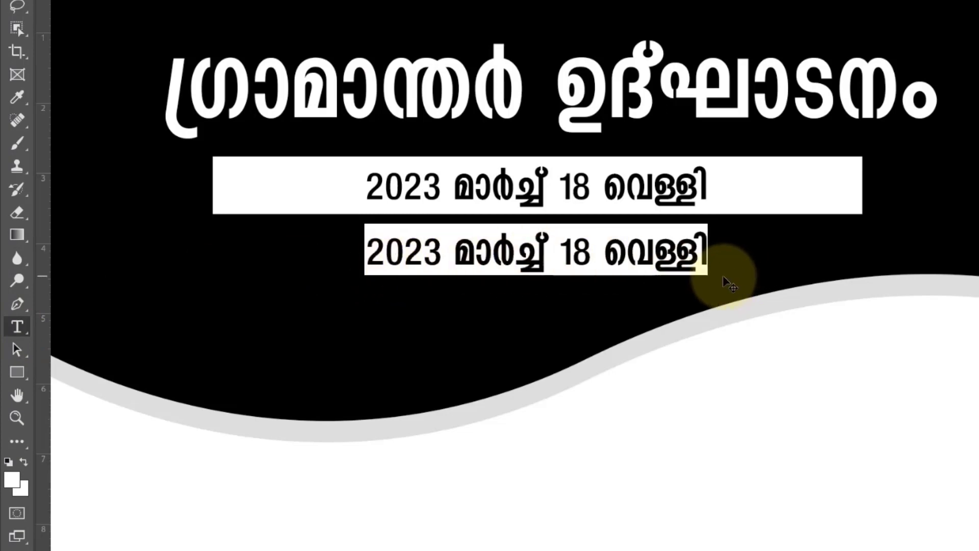
key("ctrl+v")
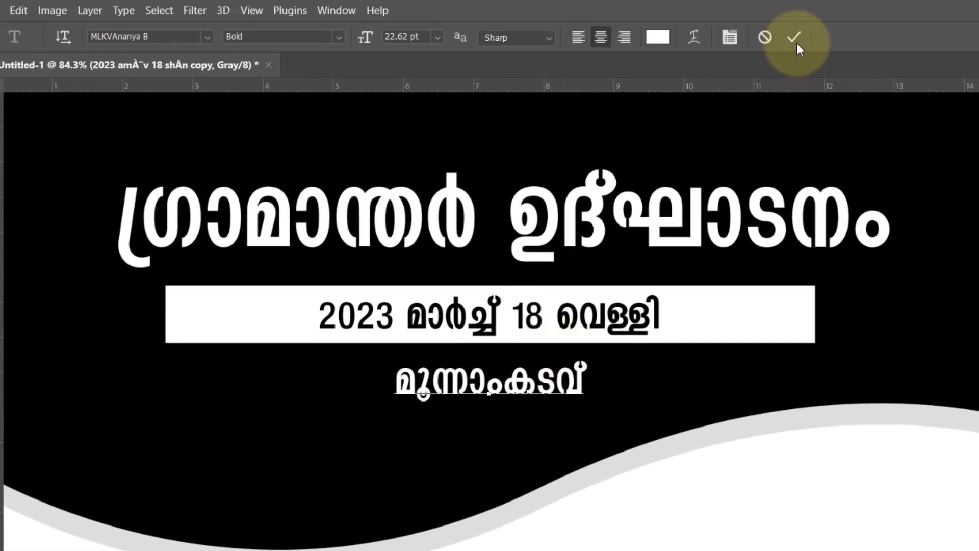
left_click(794, 41)
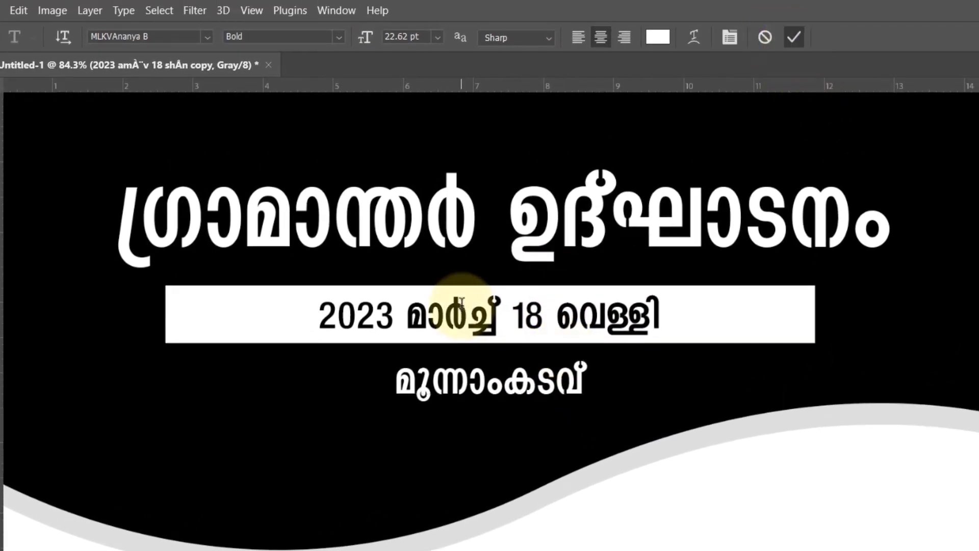
scroll(525, 255, "down", 3)
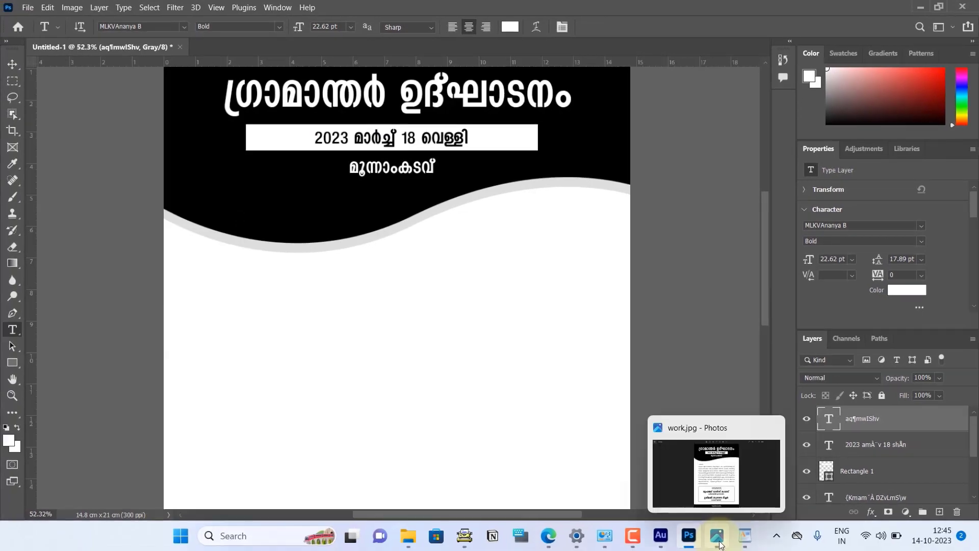
left_click(717, 540)
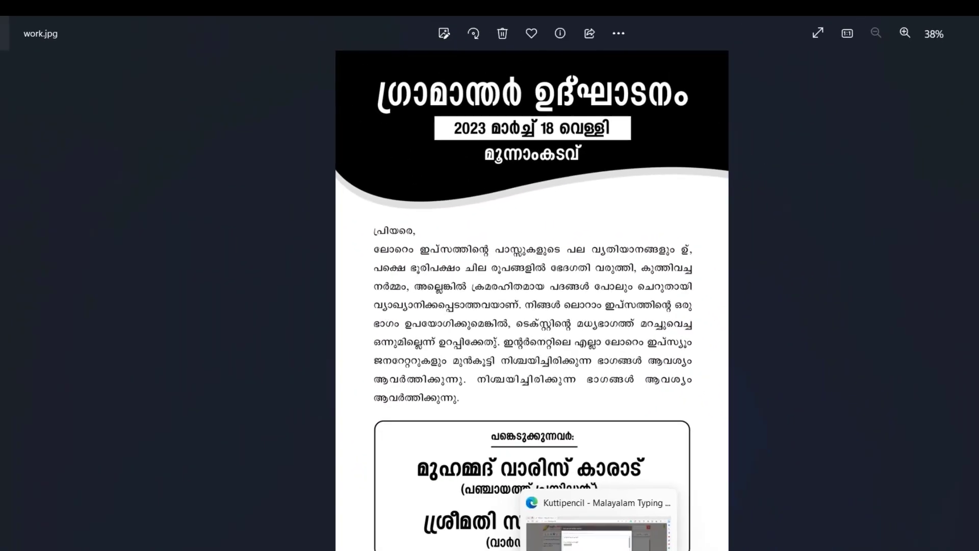
Select the converted body paragraph starting പ്രിയരെ in Kuttipencil and return to the poster.
left_click(599, 510)
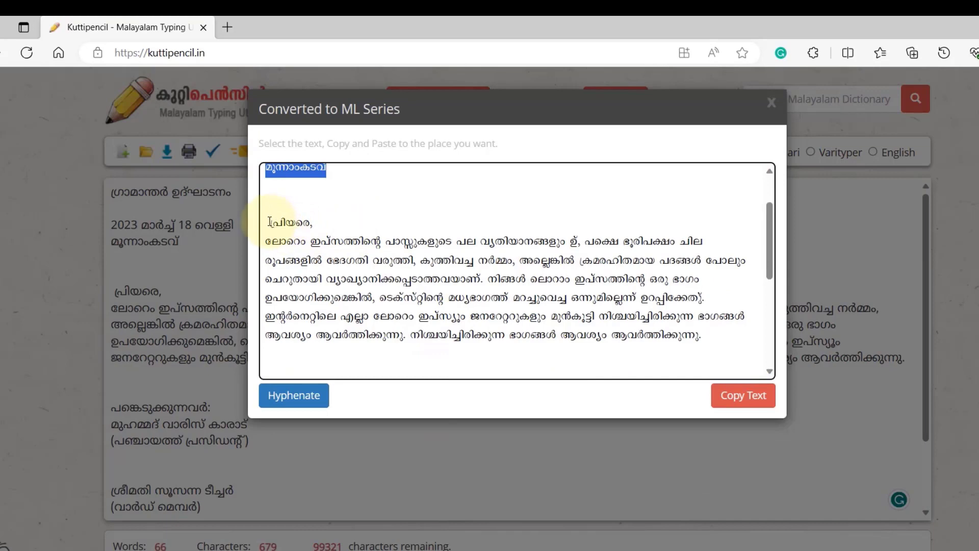
left_click_drag(276, 226, 717, 344)
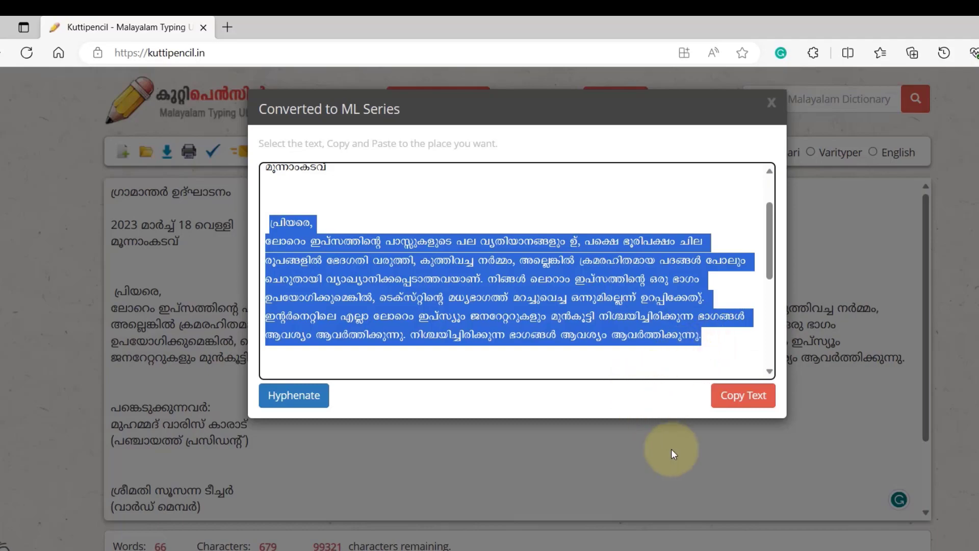
left_click(714, 515)
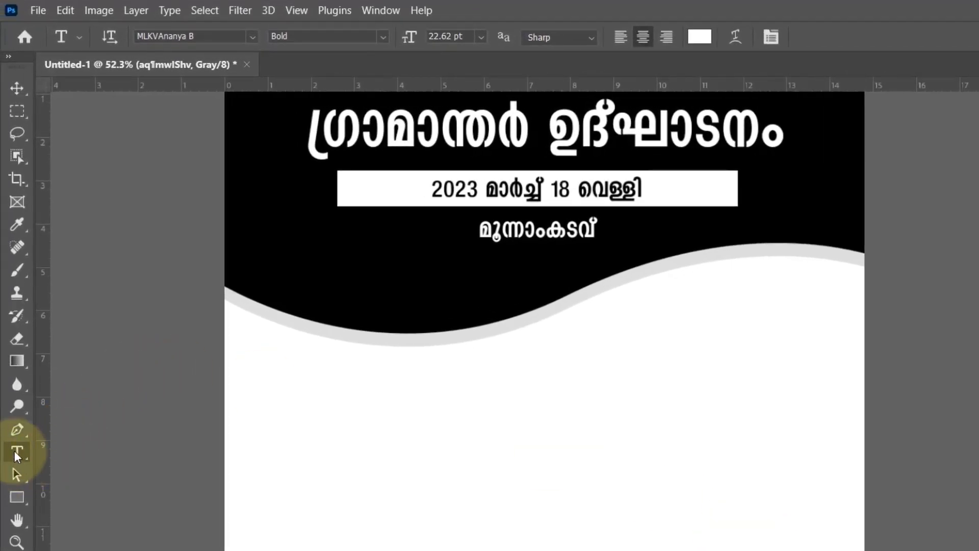
Draw a paragraph text frame below the wavy header and paste the body text into it.
scroll(621, 339, "down", 3)
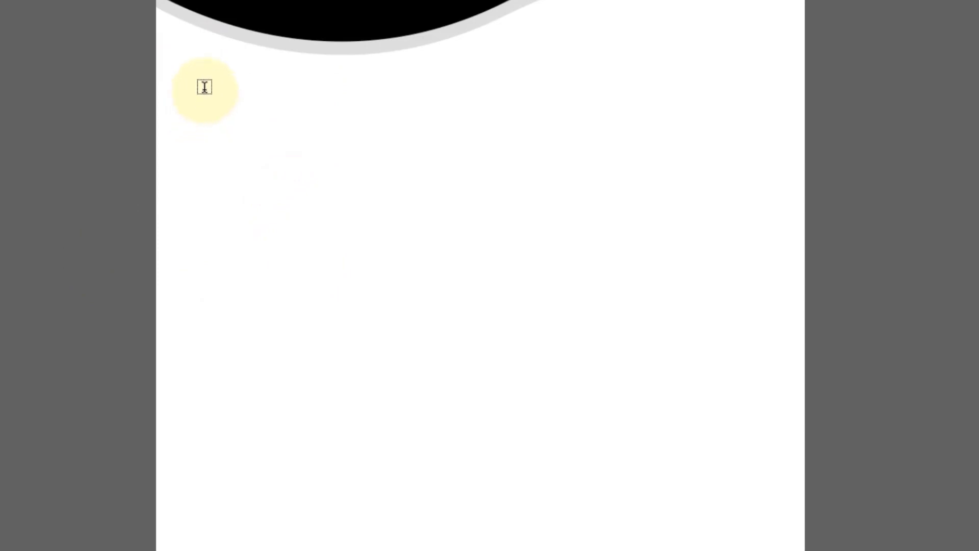
left_click_drag(206, 87, 751, 454)
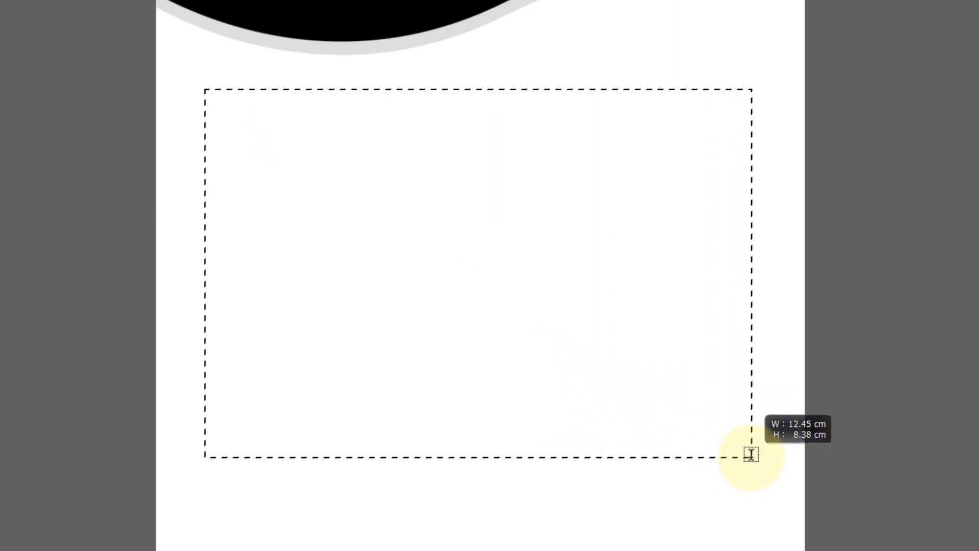
left_click_drag(751, 454, 751, 456)
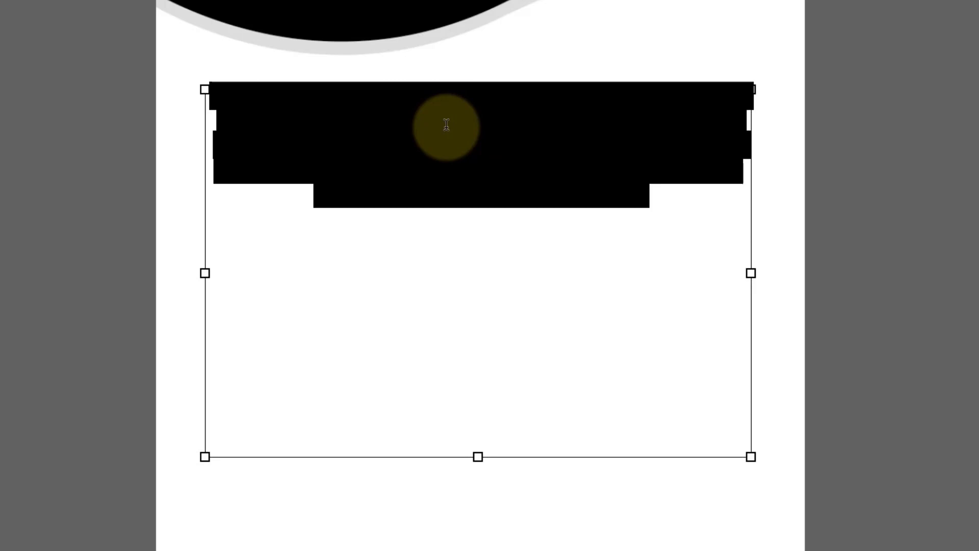
left_click(447, 124)
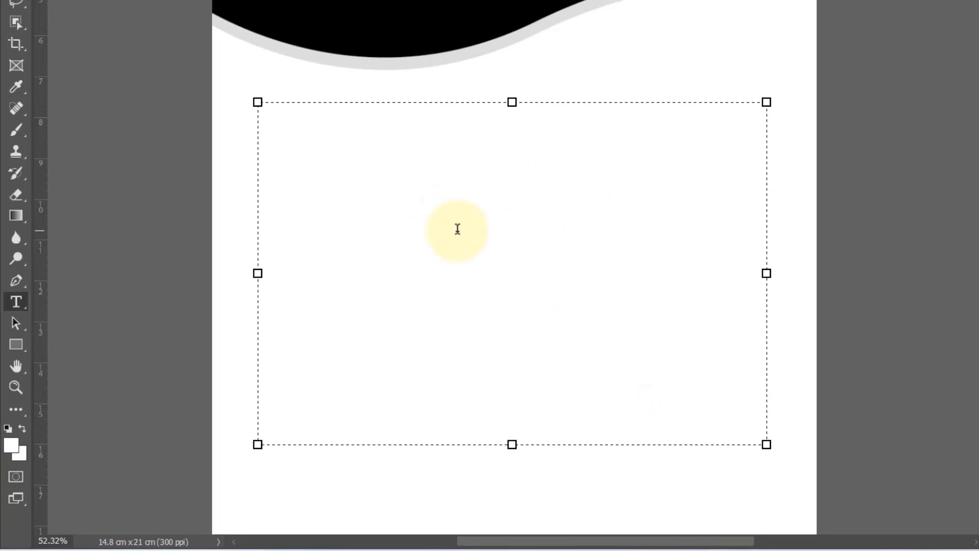
left_click(618, 333)
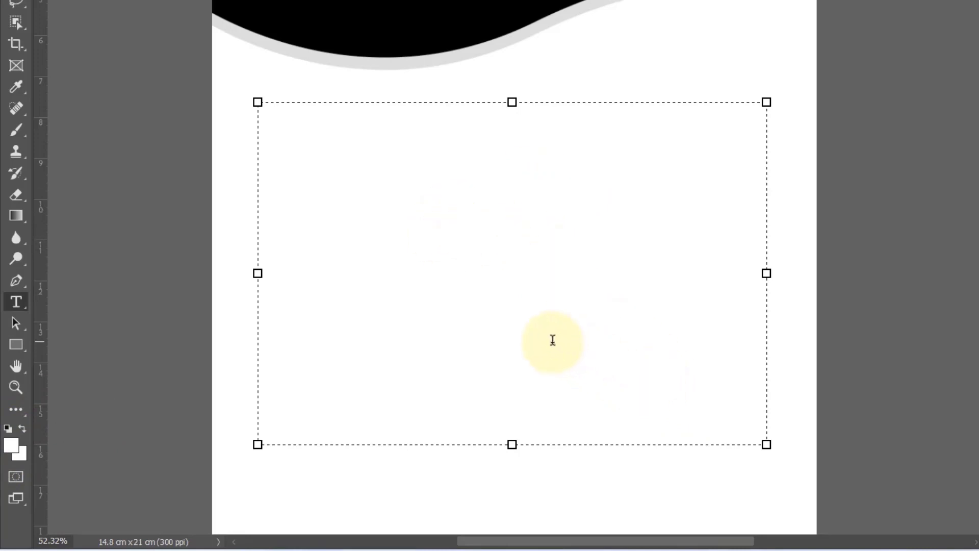
Colour the whole body paragraph pure black (000000).
key("ctrl+a")
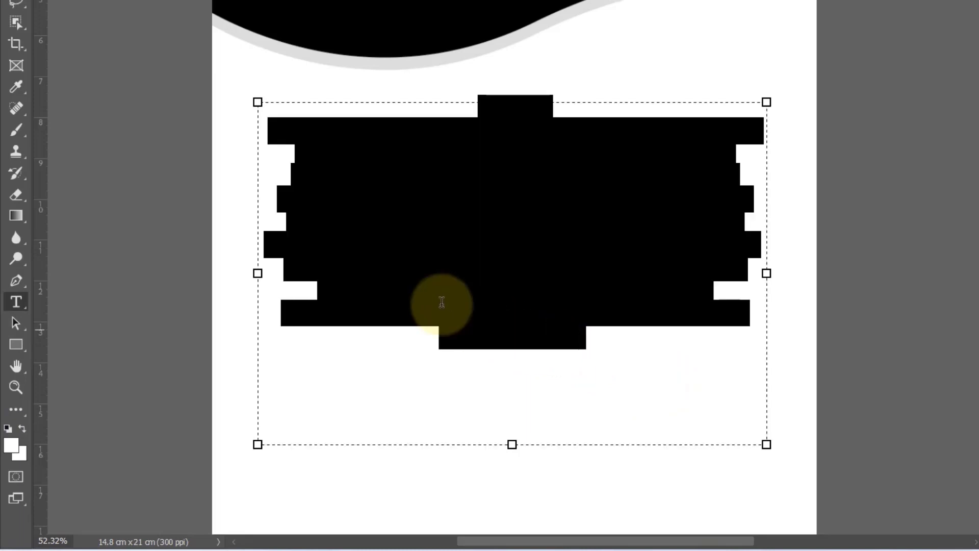
left_click(11, 445)
left_click_drag(724, 245, 755, 255)
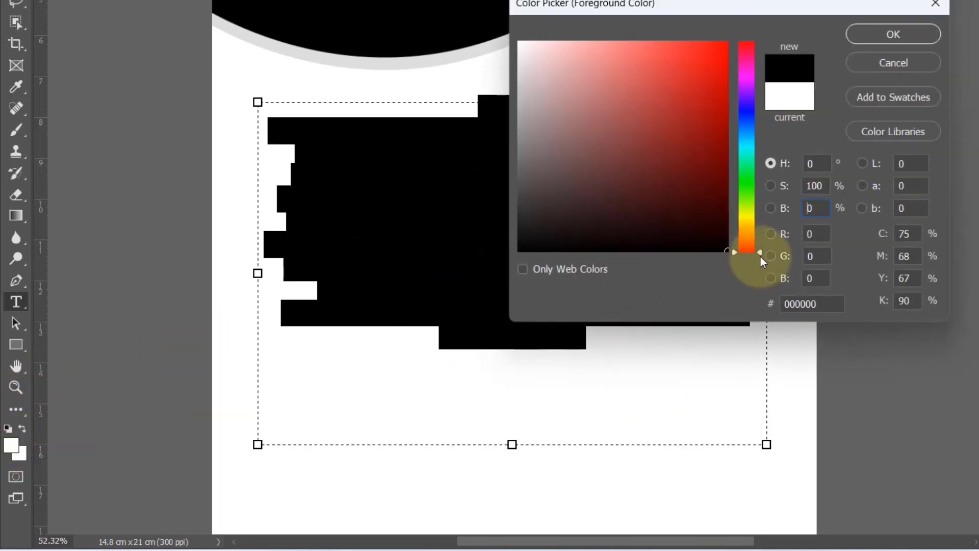
left_click(891, 36)
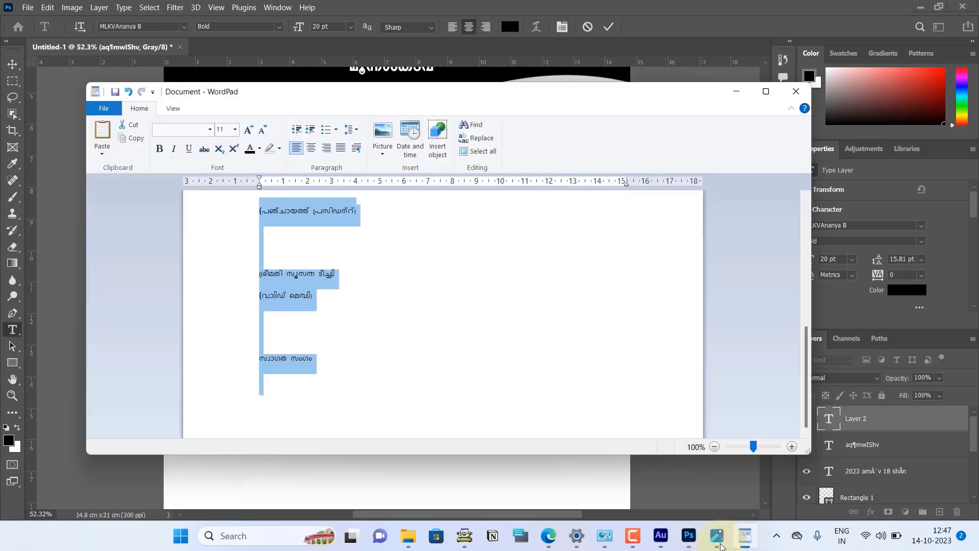
Justify the body paragraph to full width after checking the reference poster.
left_click(716, 535)
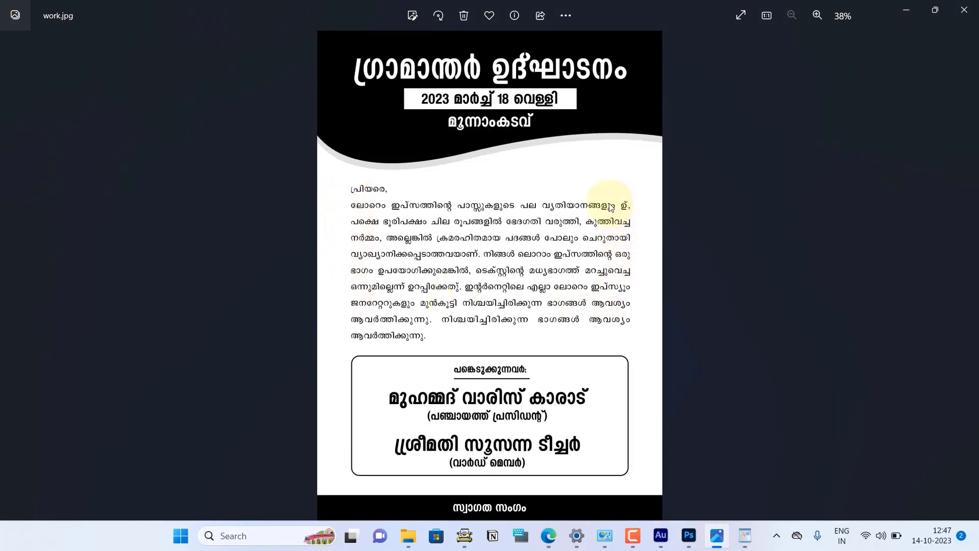
left_click(688, 536)
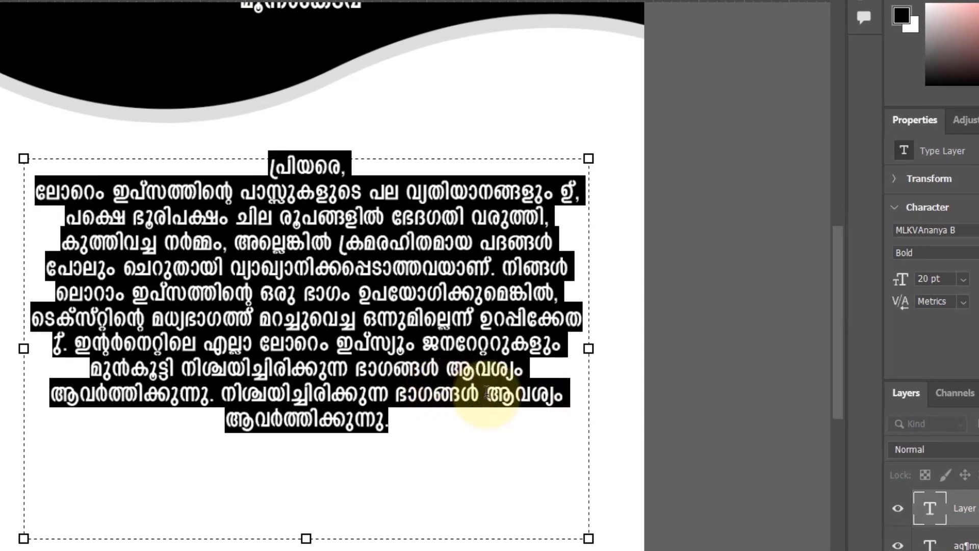
key("ctrl+t")
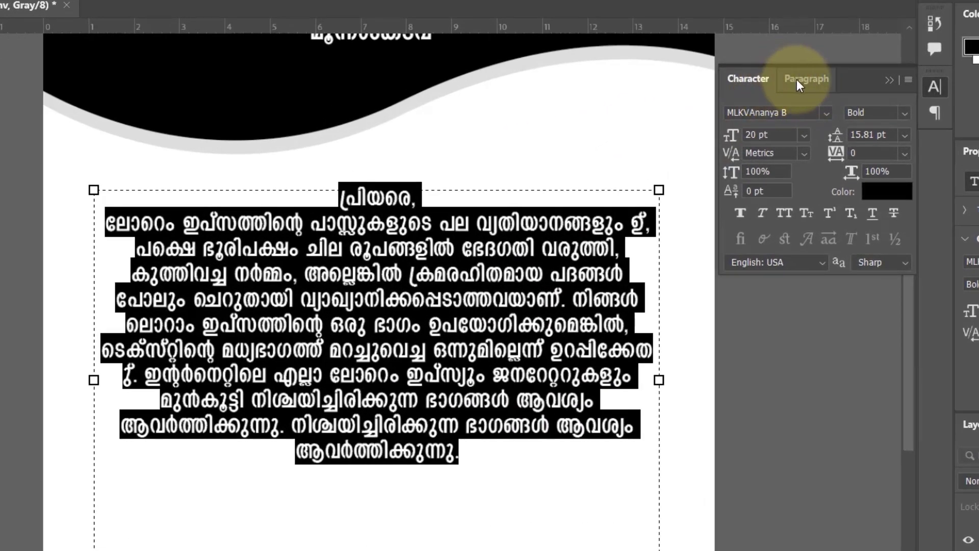
left_click(797, 78)
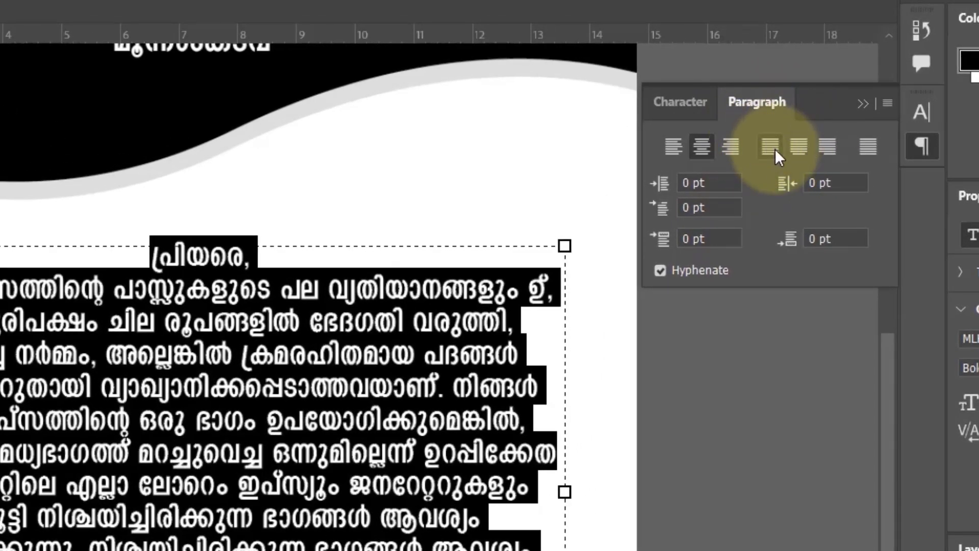
left_click(771, 146)
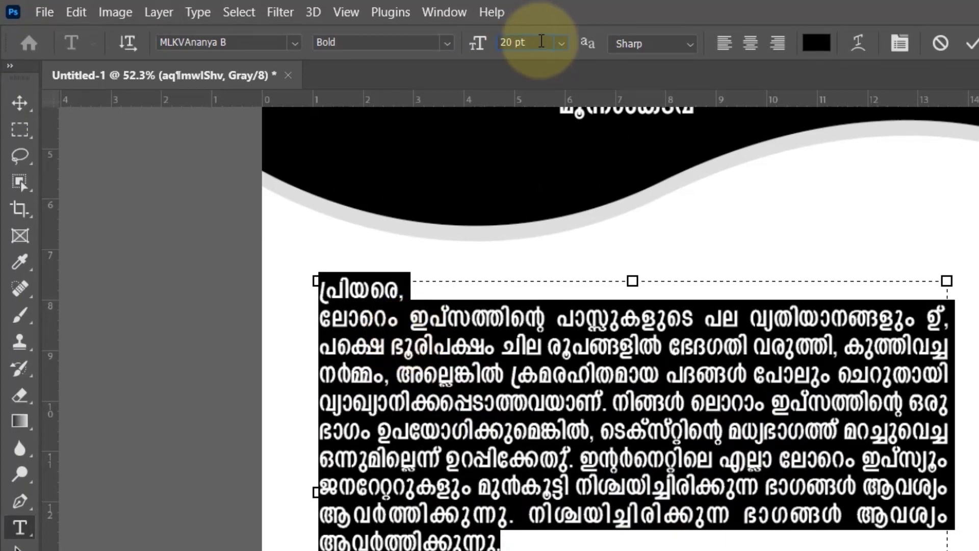
Set the paragraph to 13 pt ML-TTRevathi Normal and deselect the text.
left_click(478, 43)
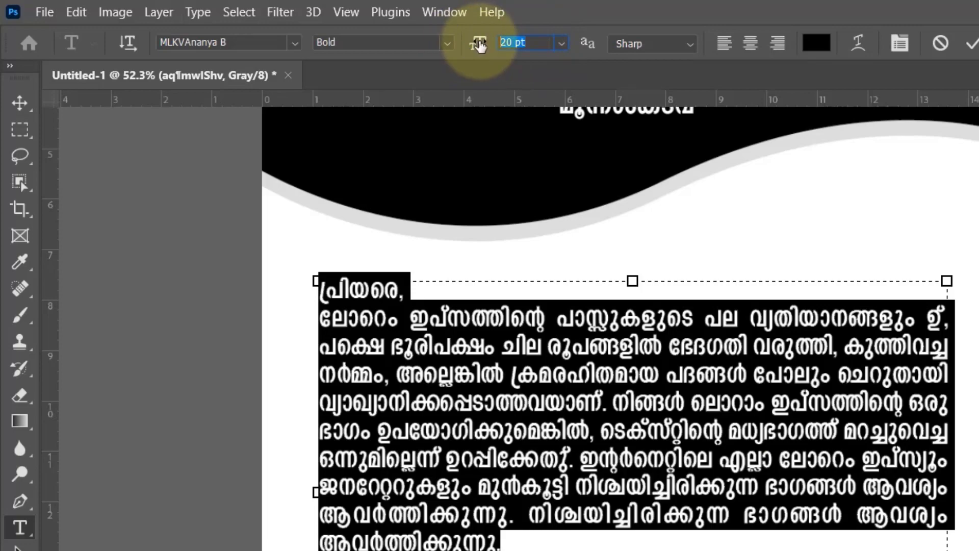
type("13")
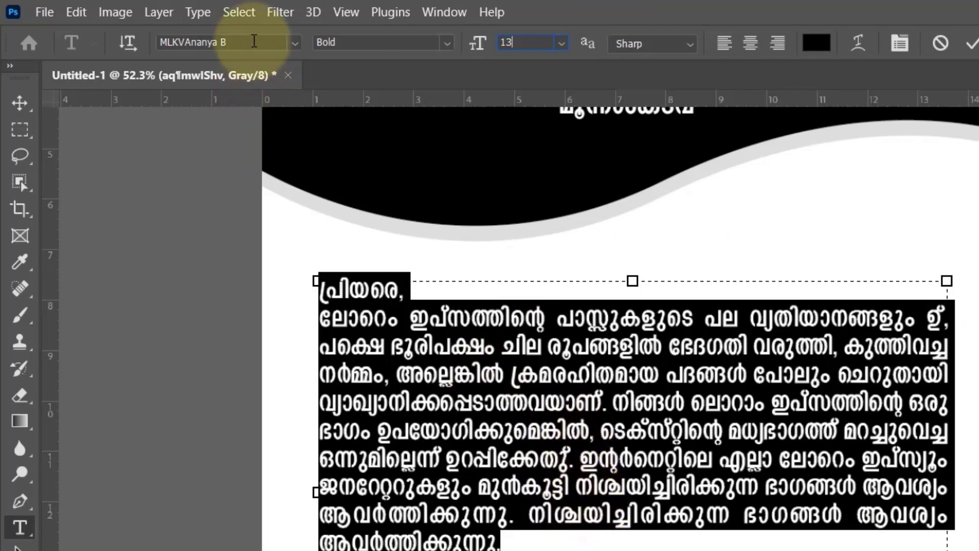
left_click(262, 42)
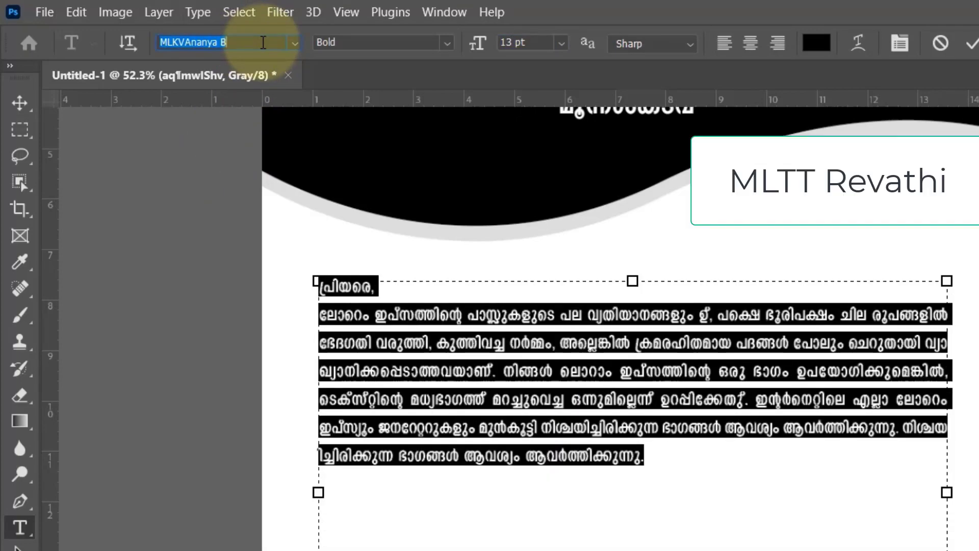
type("ml tt revathi")
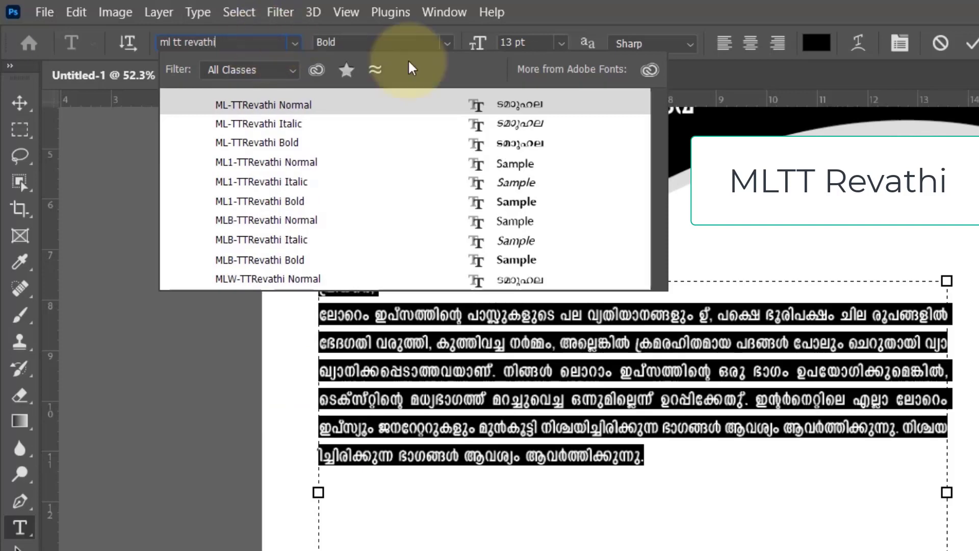
left_click(520, 108)
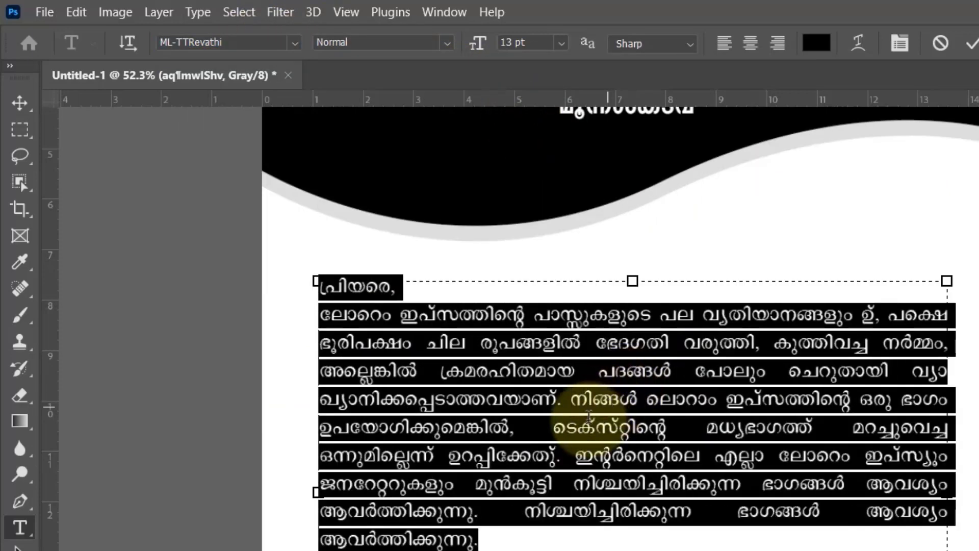
left_click(574, 403)
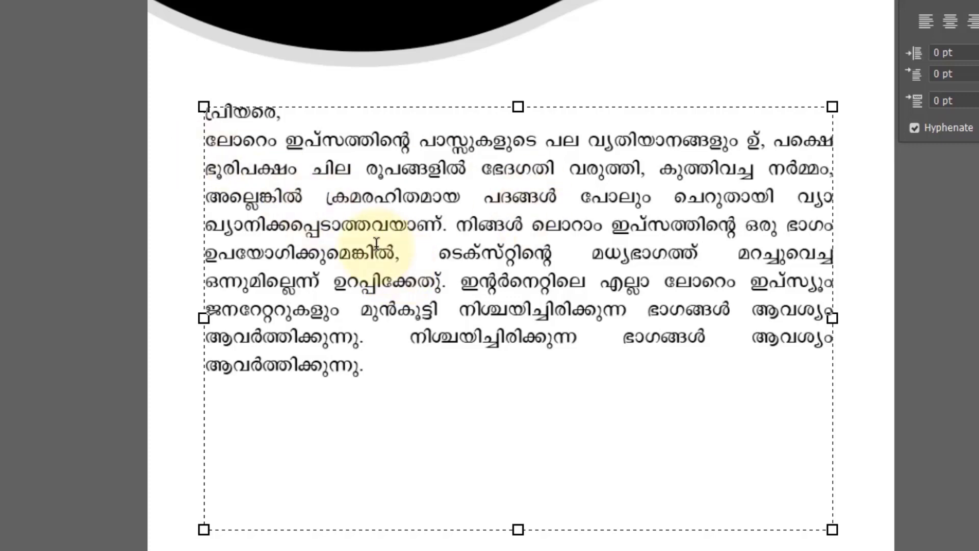
Try wider line spacing on the paragraph, then tighten it back to compact and commit.
left_click(388, 225)
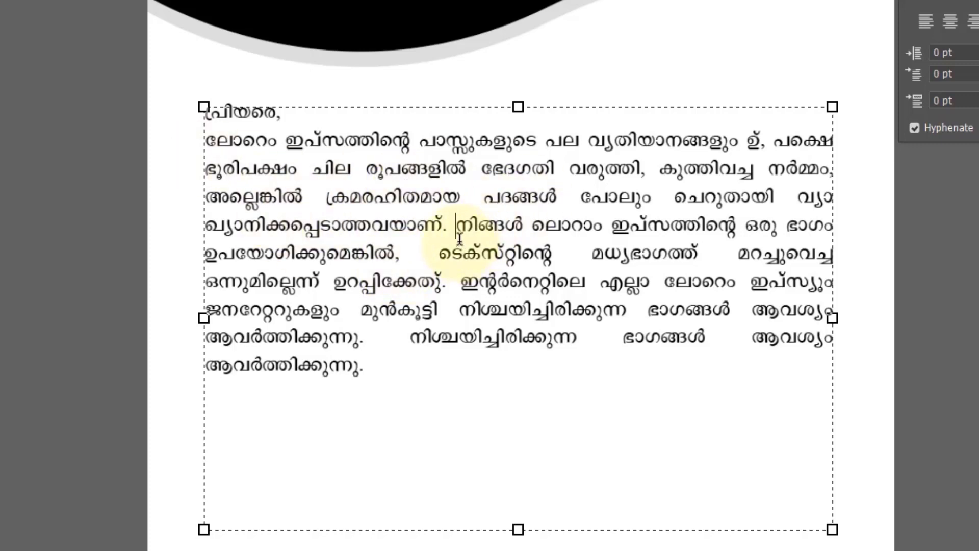
key("ctrl+a")
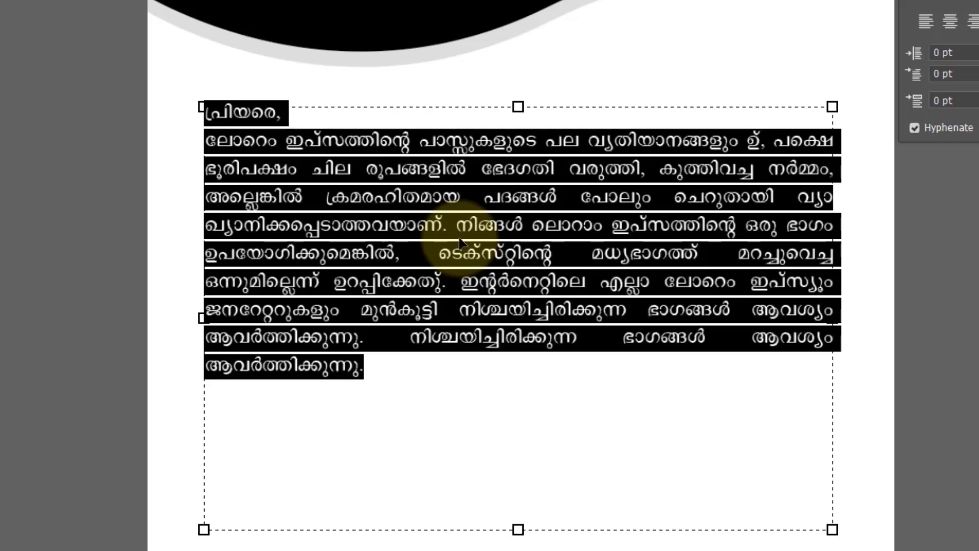
key("alt+Down")
key("alt+Up")
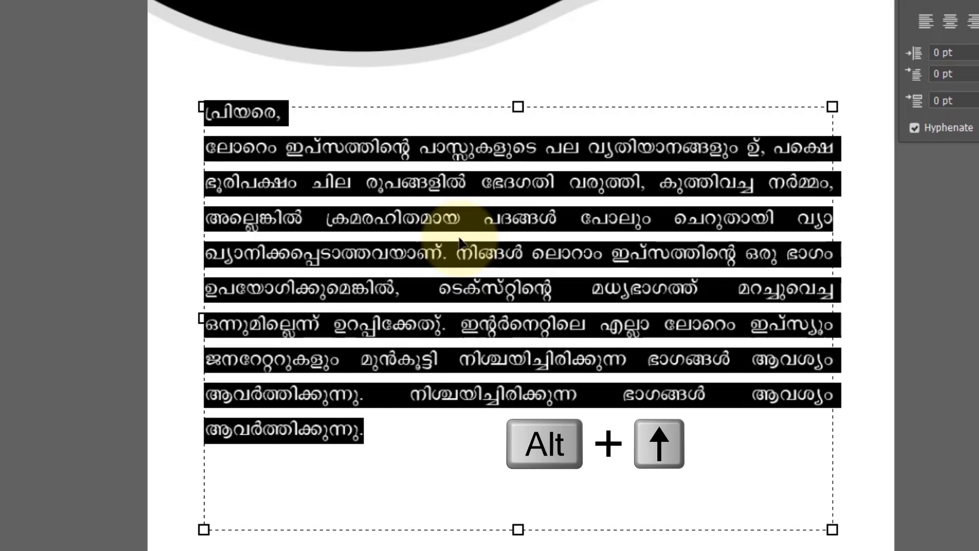
key("alt+Up")
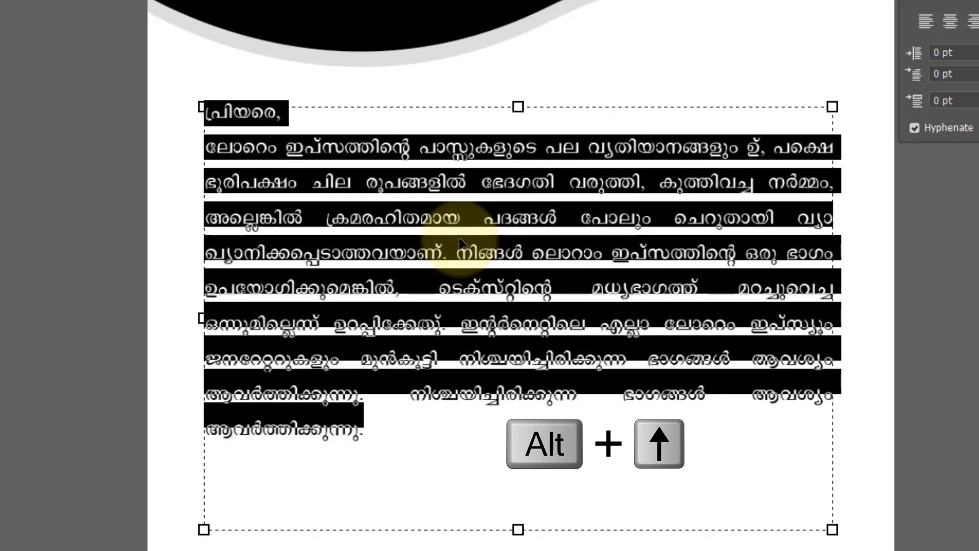
key("alt+Up")
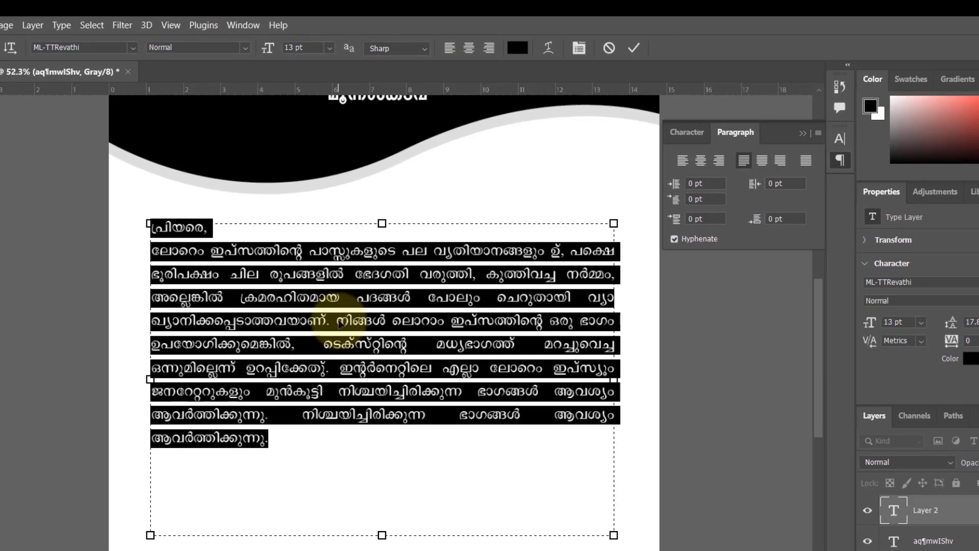
left_click(637, 46)
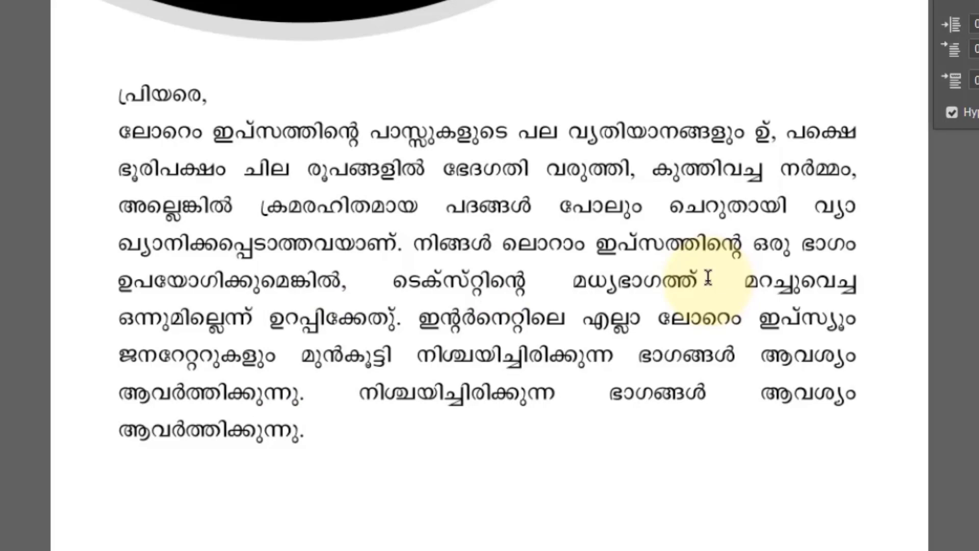
Reselect all the paragraph text and bring up the Paragraph panel menu.
left_click(376, 168)
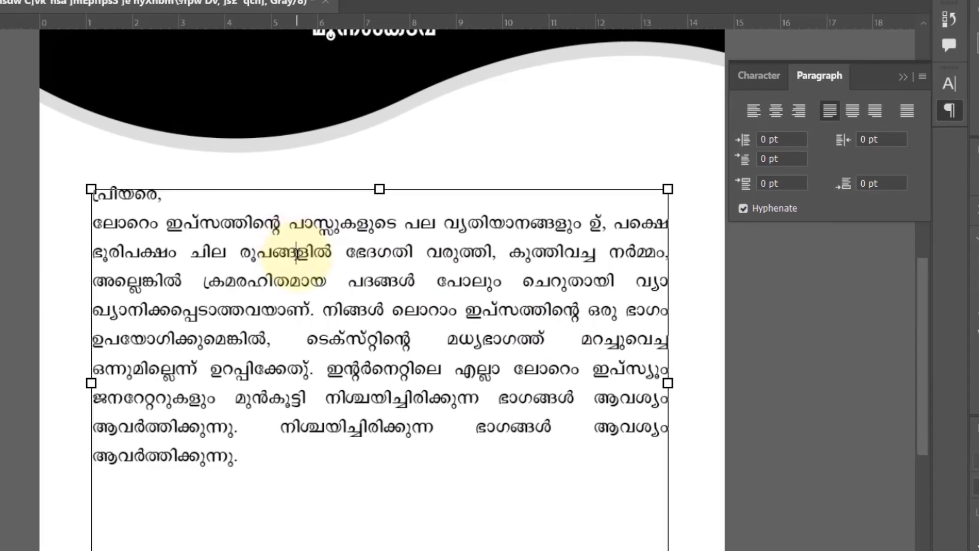
key("ctrl+a")
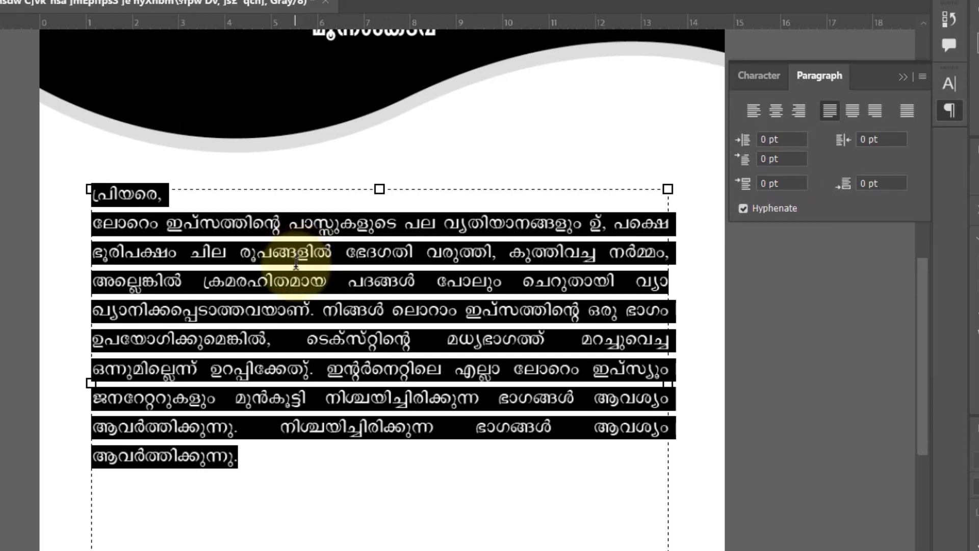
left_click(922, 77)
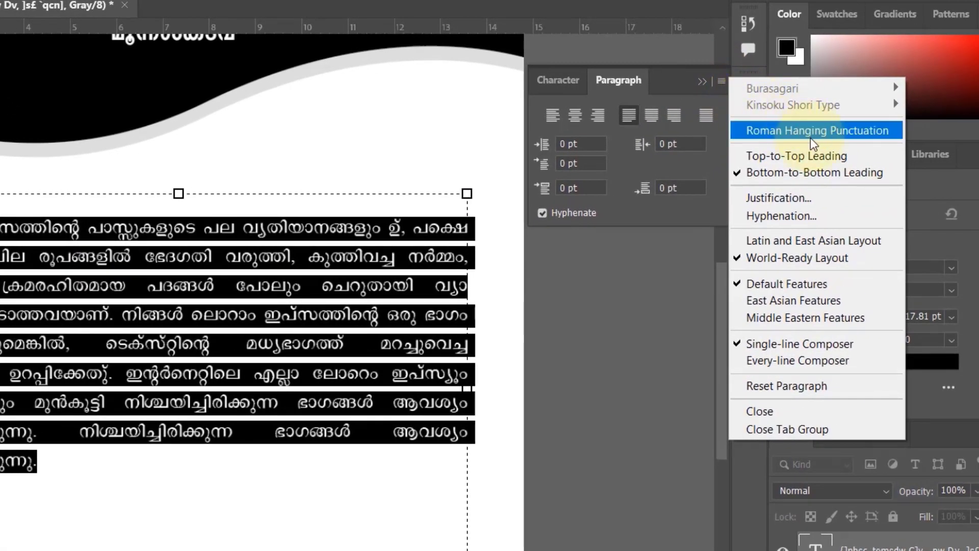
Set justification letter spacing to −20% minimum, 5% desired and 10% maximum.
left_click(814, 200)
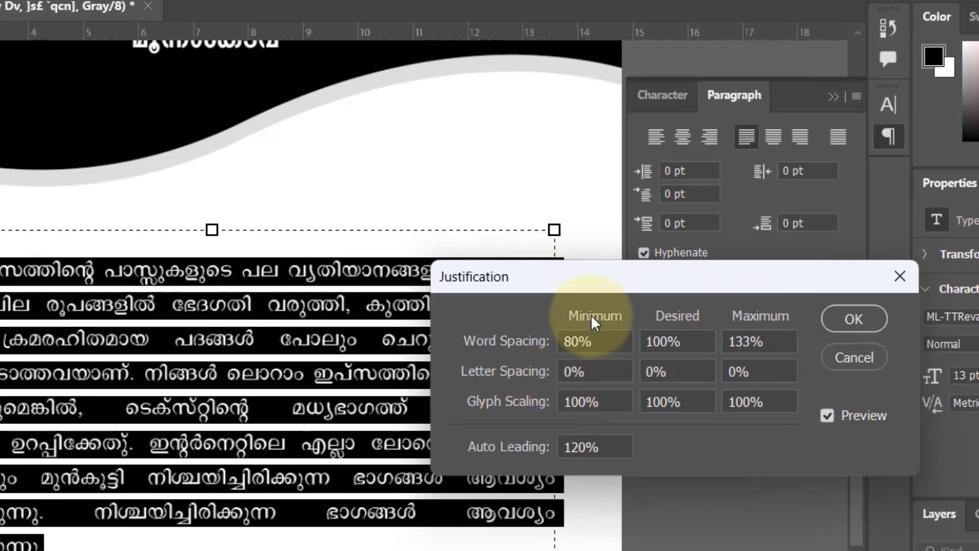
left_click(594, 371)
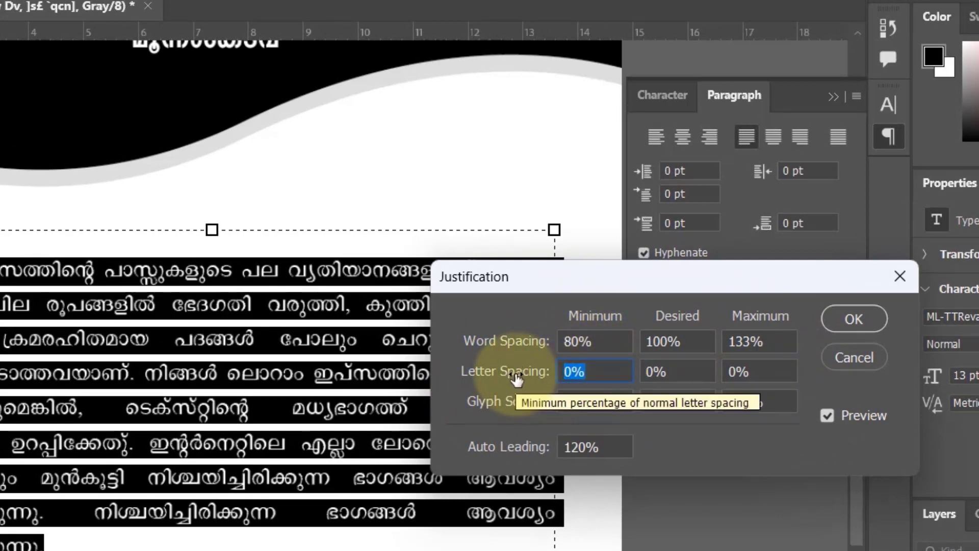
type("-2")
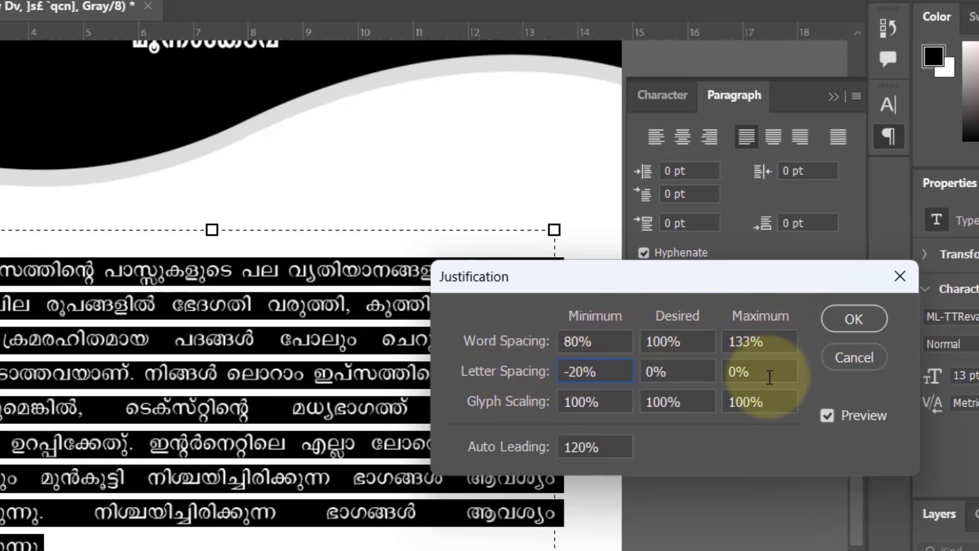
left_click(792, 379)
type("1")
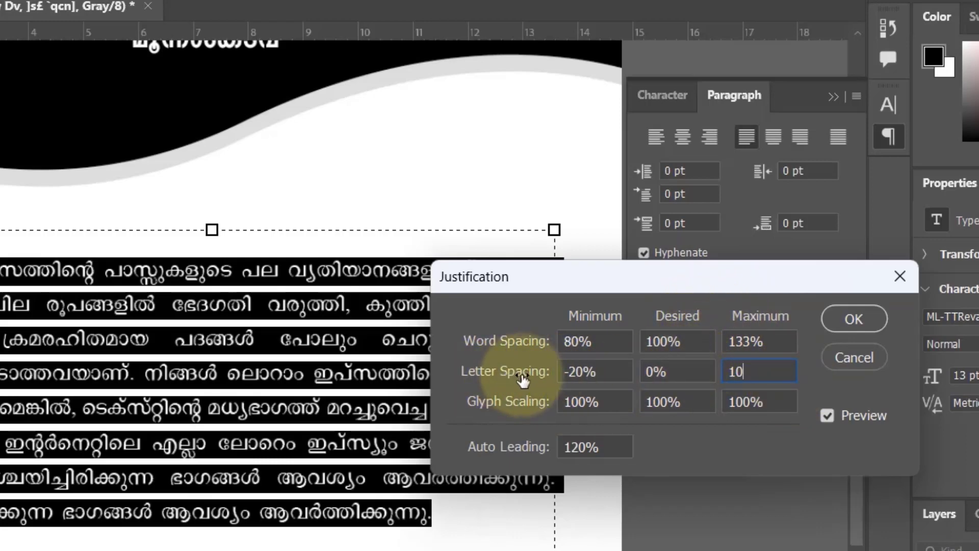
key("shift+Tab")
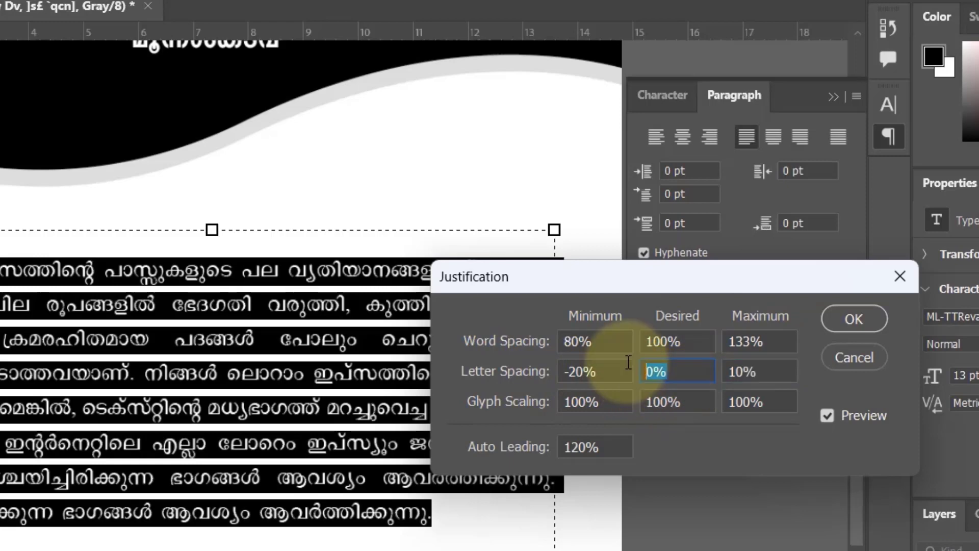
type("5")
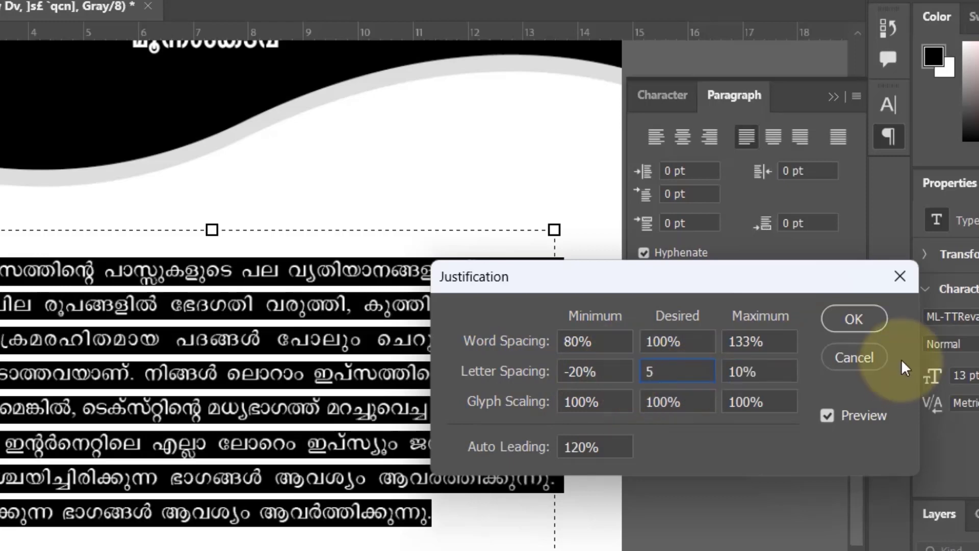
left_click(847, 320)
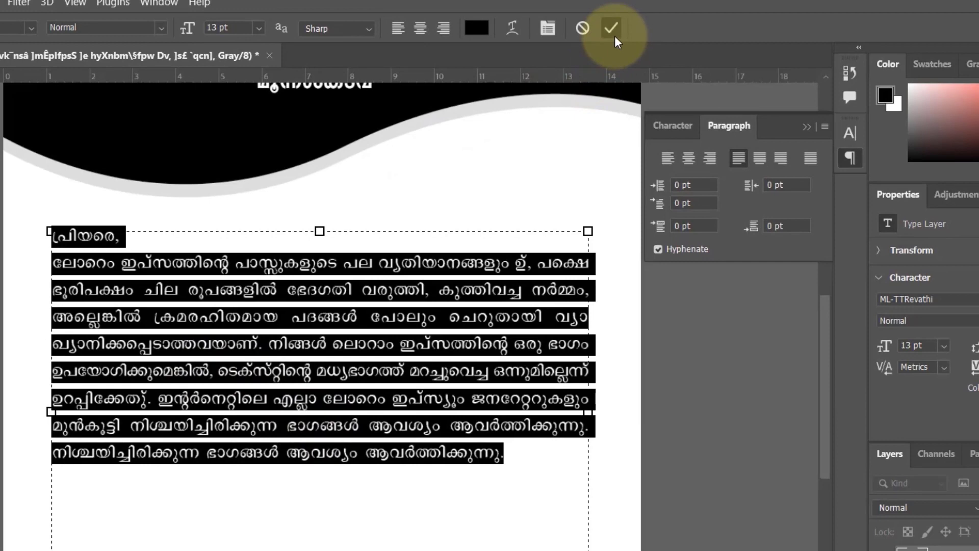
Shorten the body text box to fit the paragraph and commit it.
left_click(614, 36)
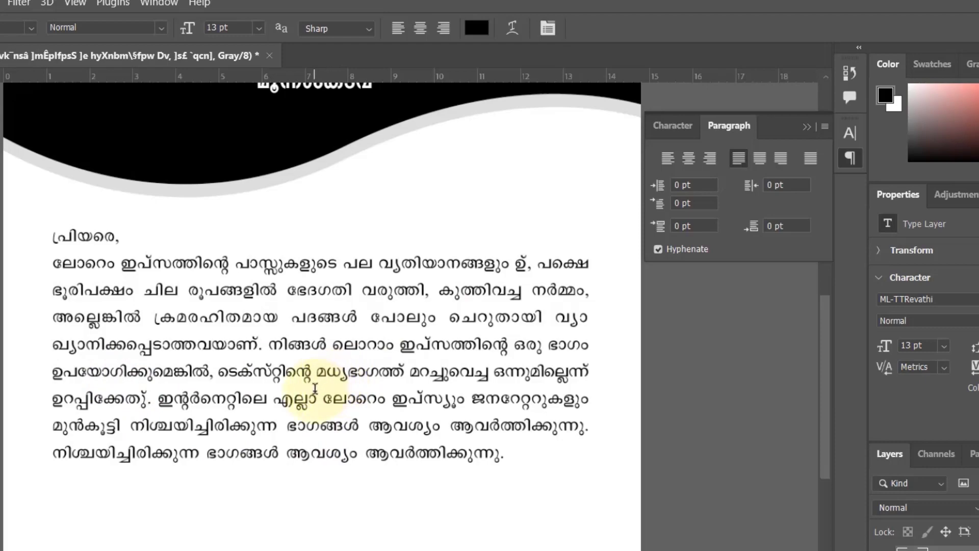
left_click(304, 356)
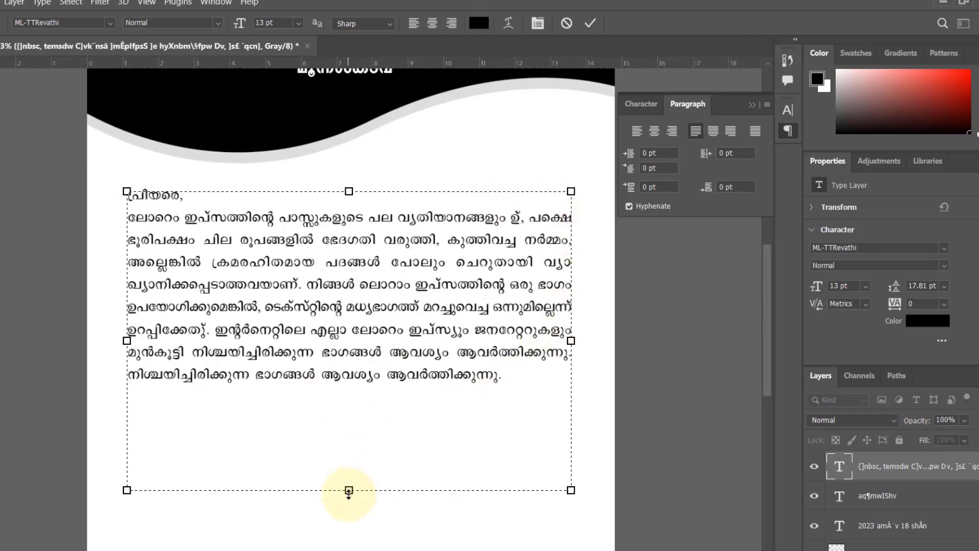
mouse_move(349, 491)
left_mouse_down()
mouse_move(350, 432)
mouse_move(357, 492)
mouse_move(358, 398)
left_mouse_up()
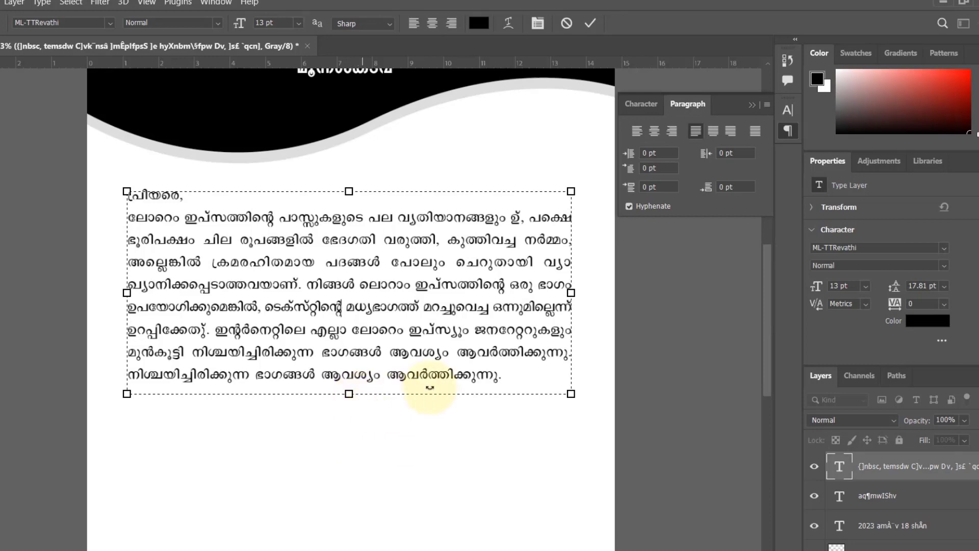
left_click(590, 23)
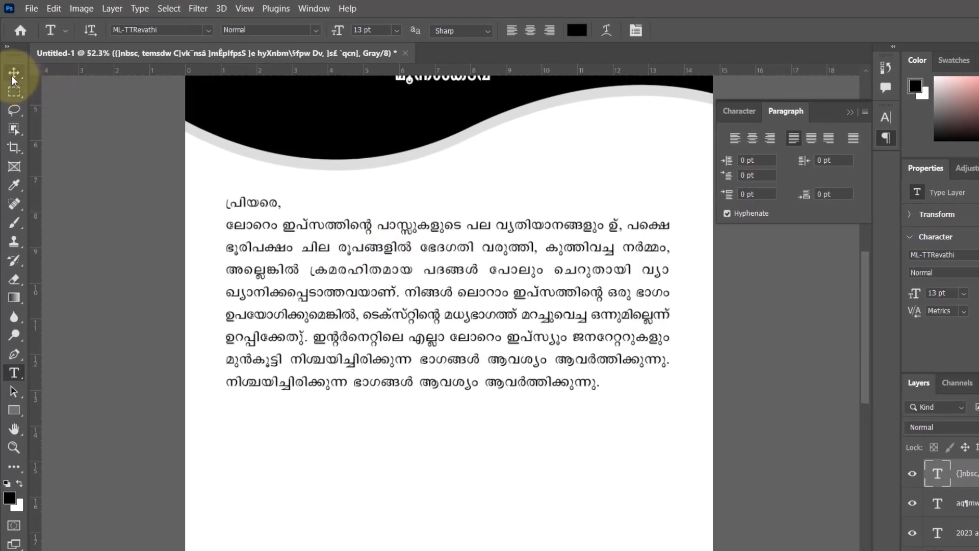
Nudge the body paragraph slightly lower beneath the header.
left_click(12, 75)
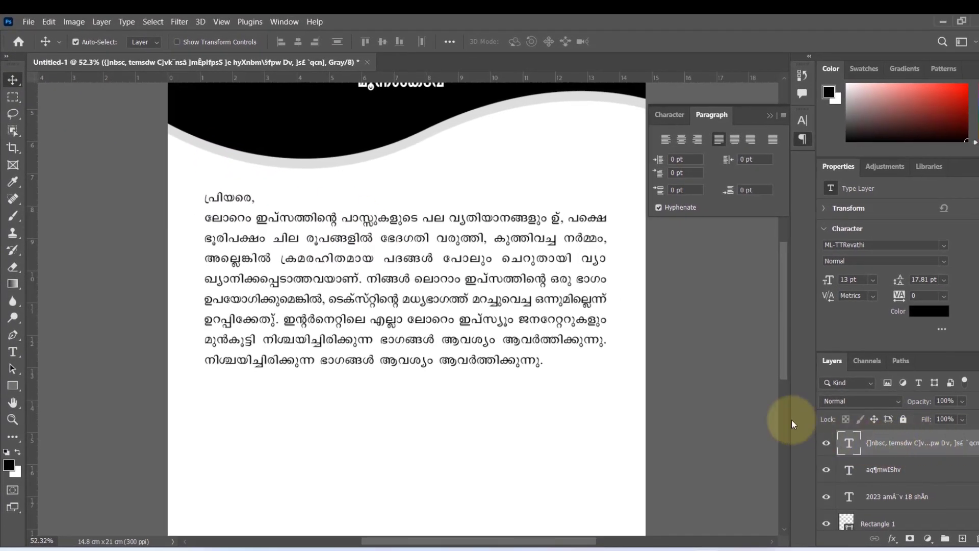
left_click_drag(337, 222, 335, 218)
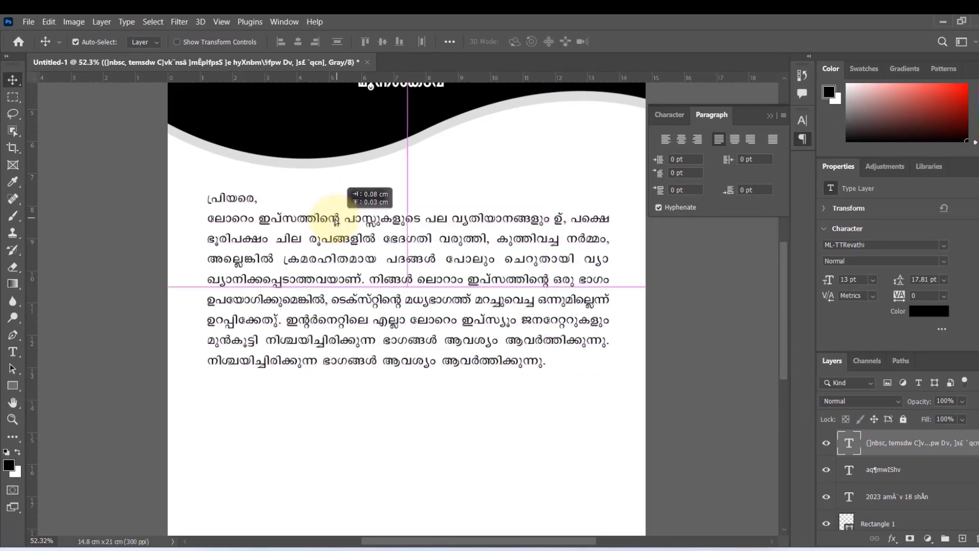
scroll(418, 240, "up", 3)
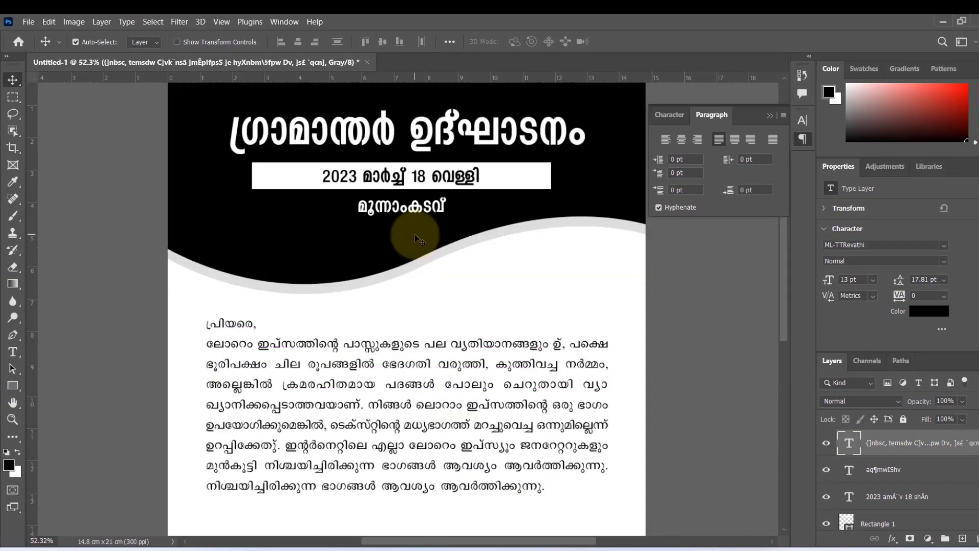
scroll(433, 240, "down", 1)
Draw a rectangle below the body paragraph and set its fill to No Color.
scroll(513, 230, "up", 1)
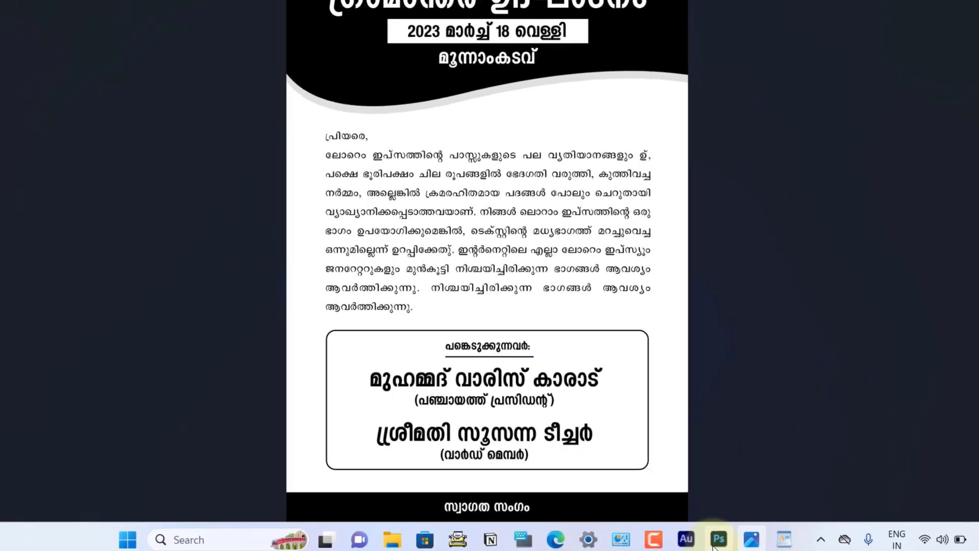
left_click(715, 543)
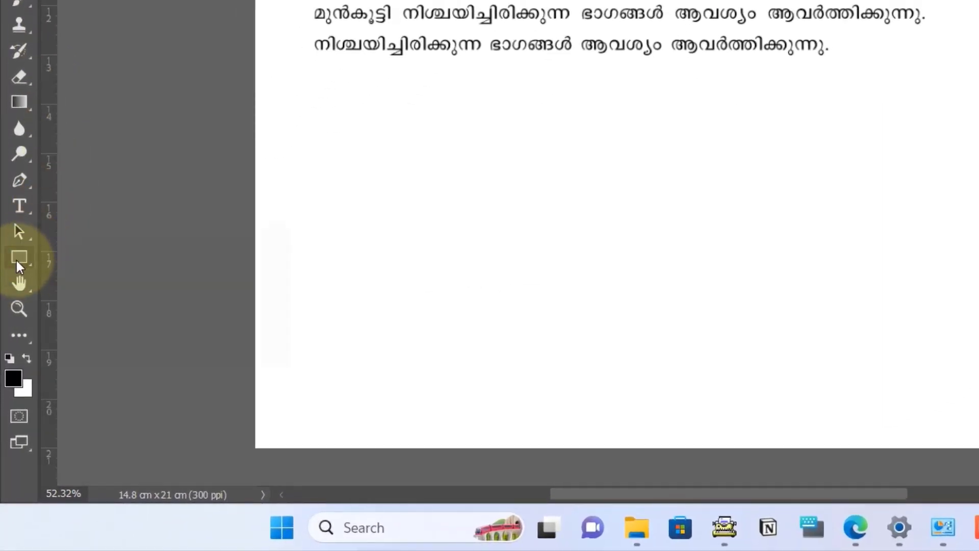
right_click(16, 258)
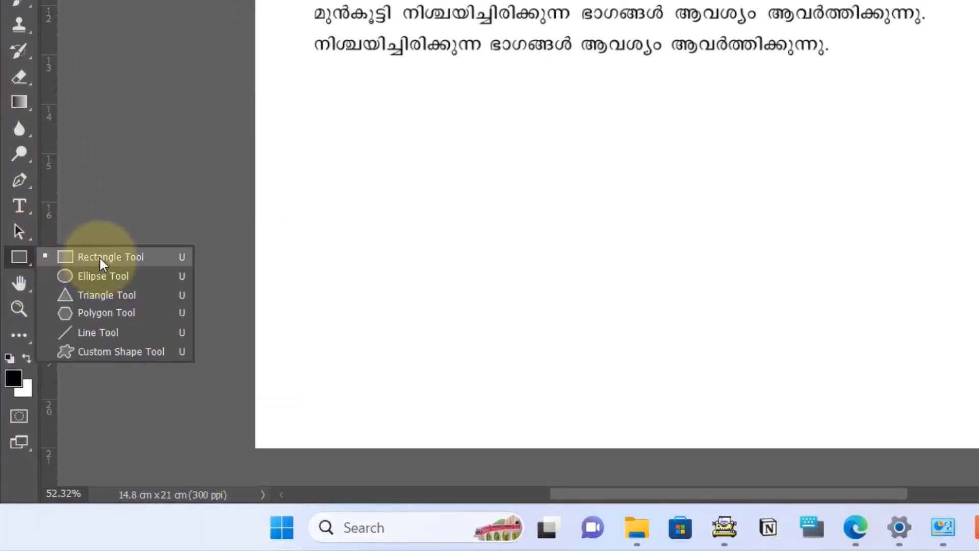
left_click(100, 257)
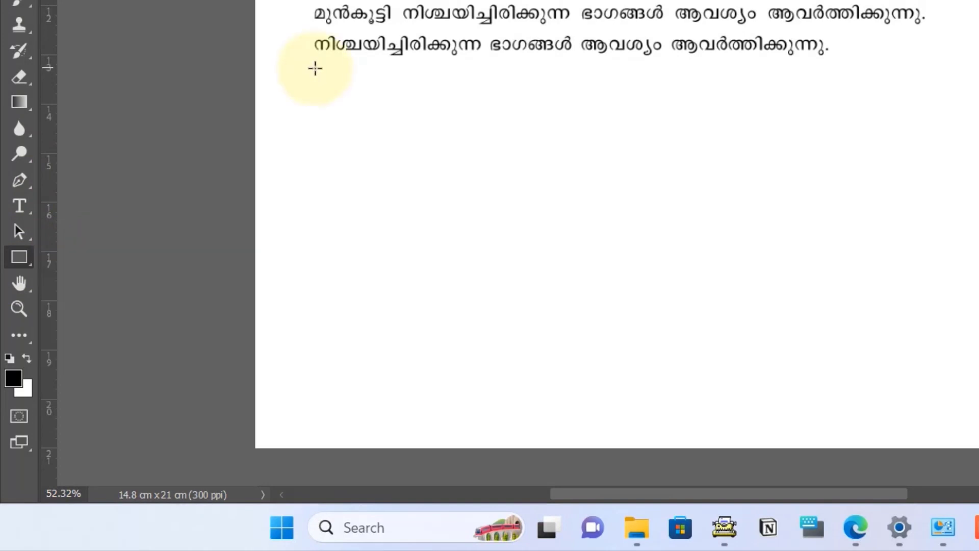
left_click_drag(315, 67, 920, 293)
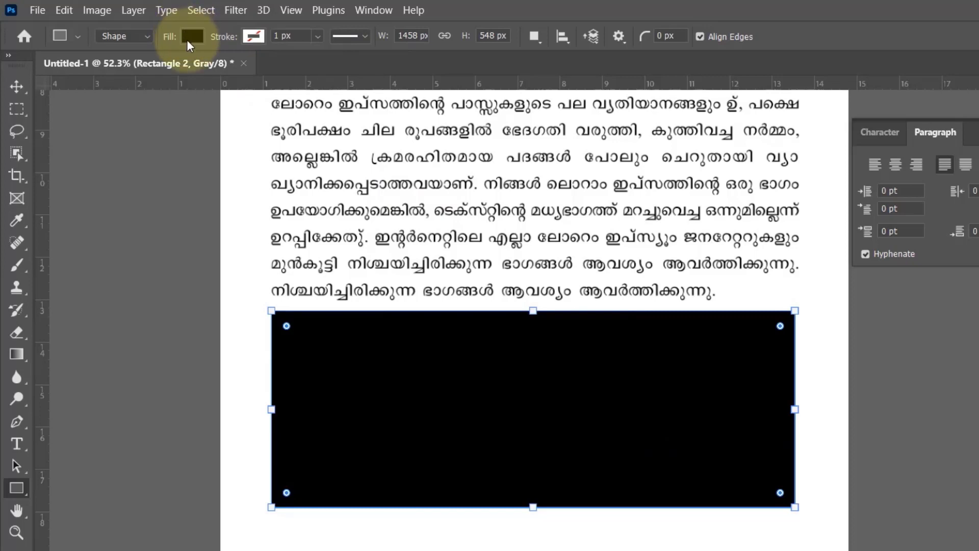
left_click(190, 39)
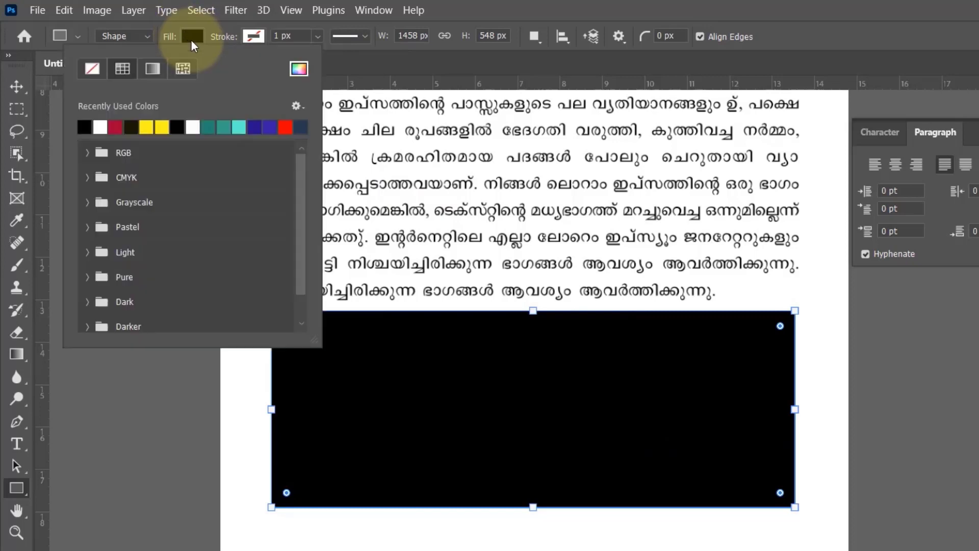
left_click(91, 68)
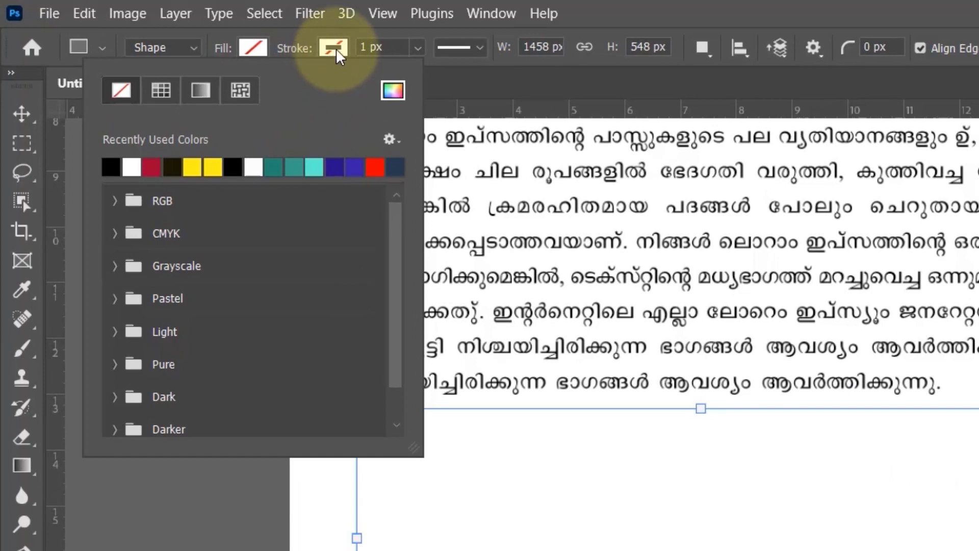
Give the rectangle a thin pure black outline.
left_click(335, 51)
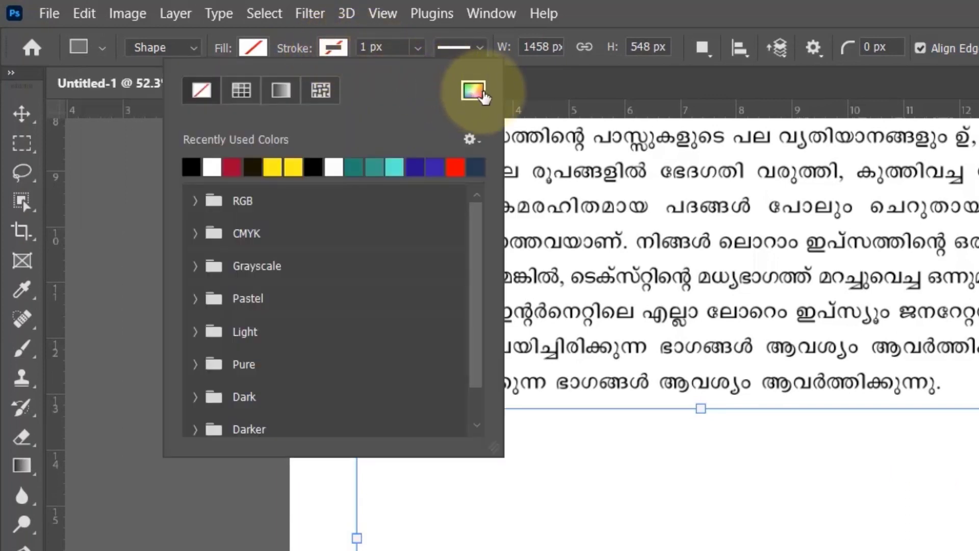
left_click(474, 91)
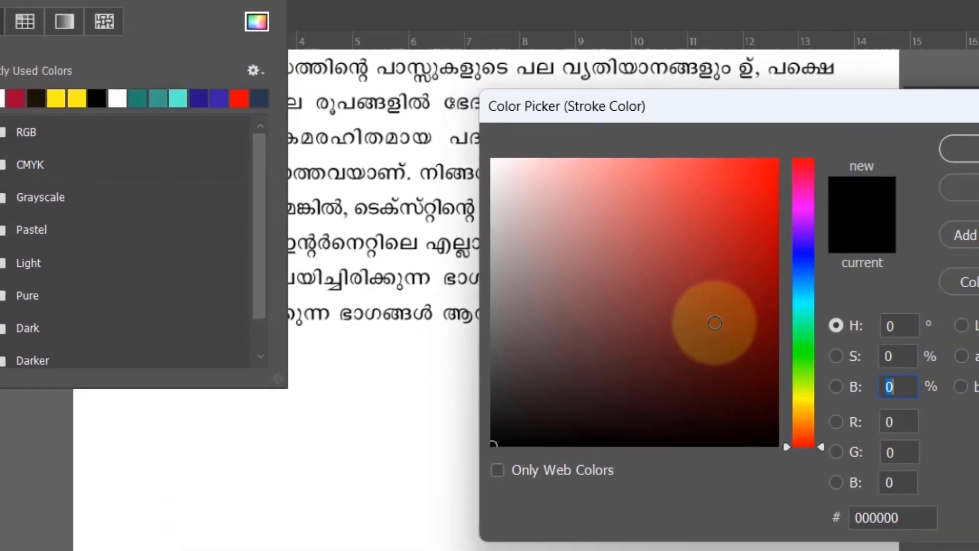
left_click(638, 392)
left_click_drag(637, 391, 646, 404)
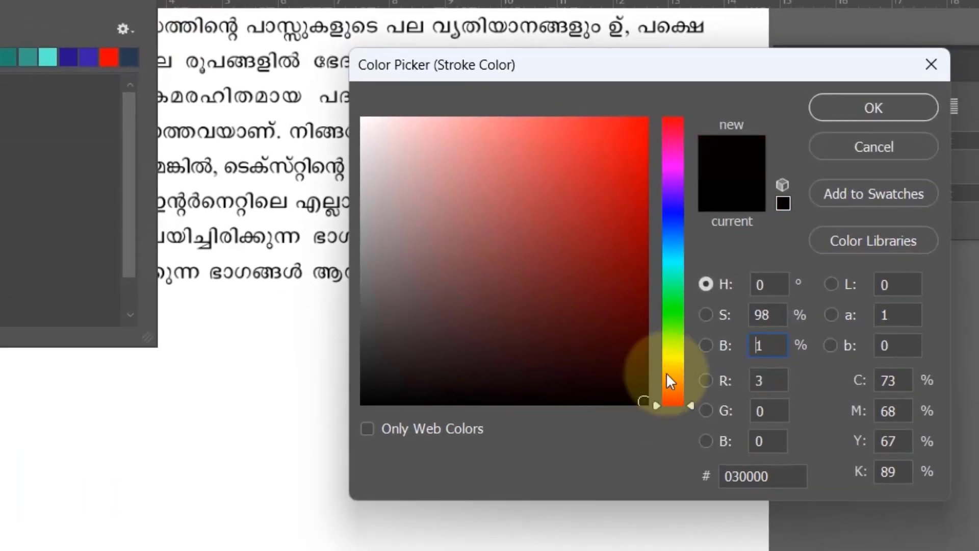
left_click(891, 106)
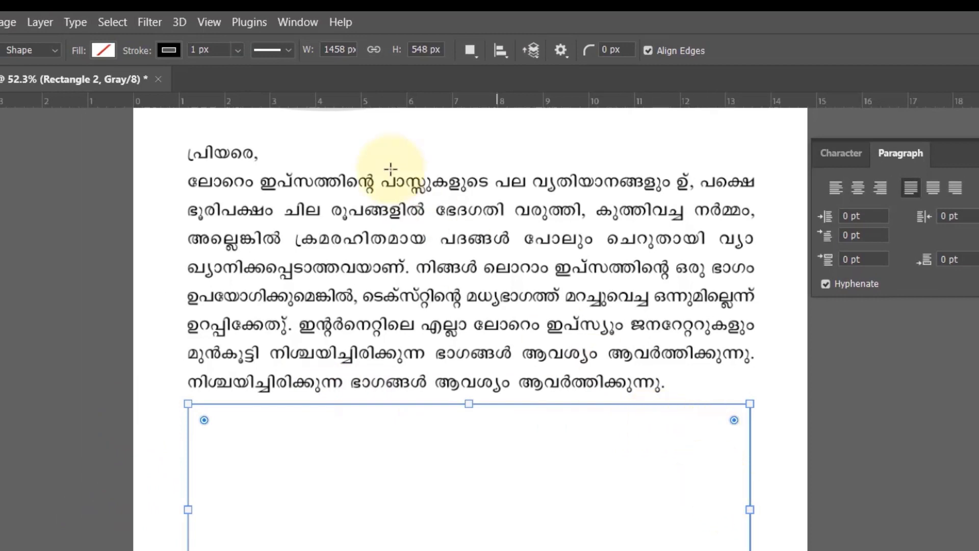
left_click(237, 49)
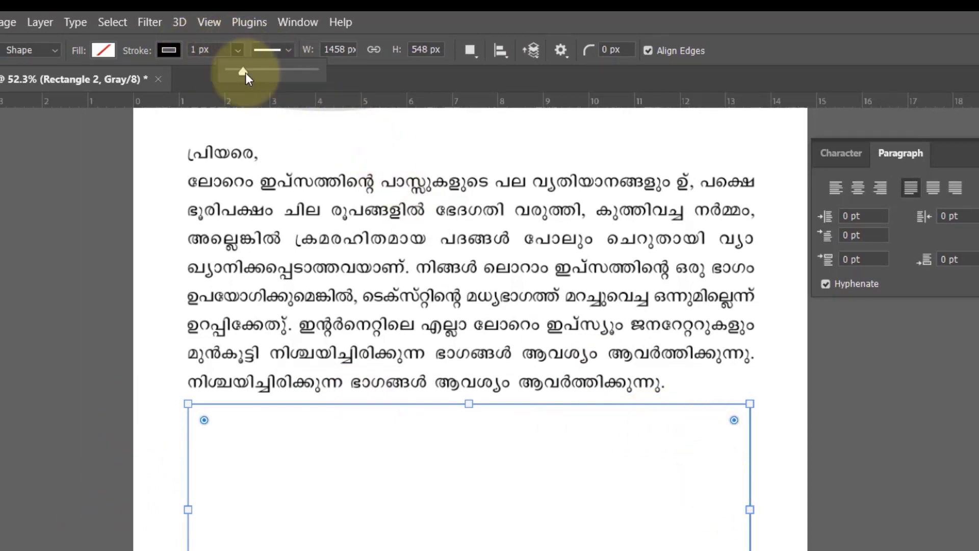
Thicken the box's black outline, round its corners, and bring up the work.jpg reference.
left_click_drag(245, 73, 239, 73)
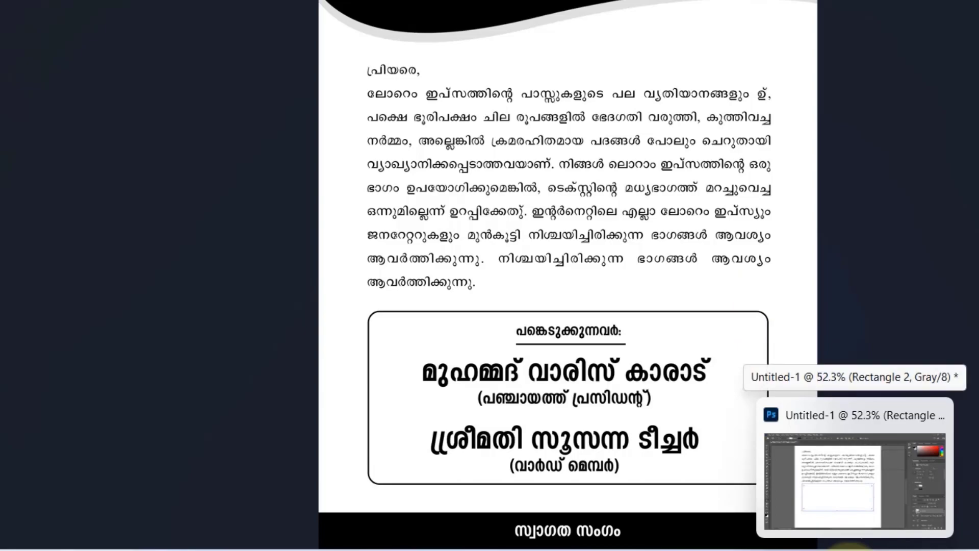
left_click(854, 547)
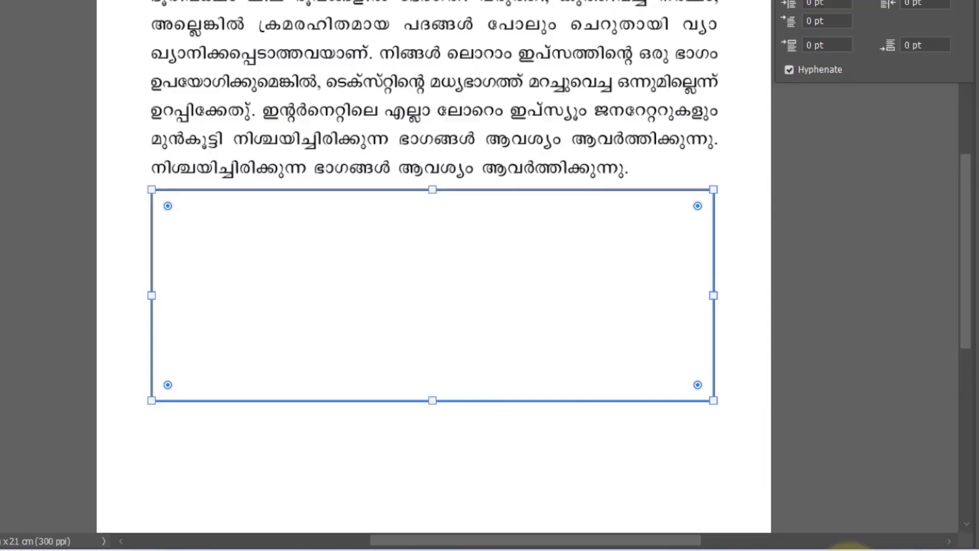
left_click(697, 206)
mouse_move(697, 206)
left_mouse_down()
mouse_move(655, 248)
mouse_move(703, 210)
left_mouse_up()
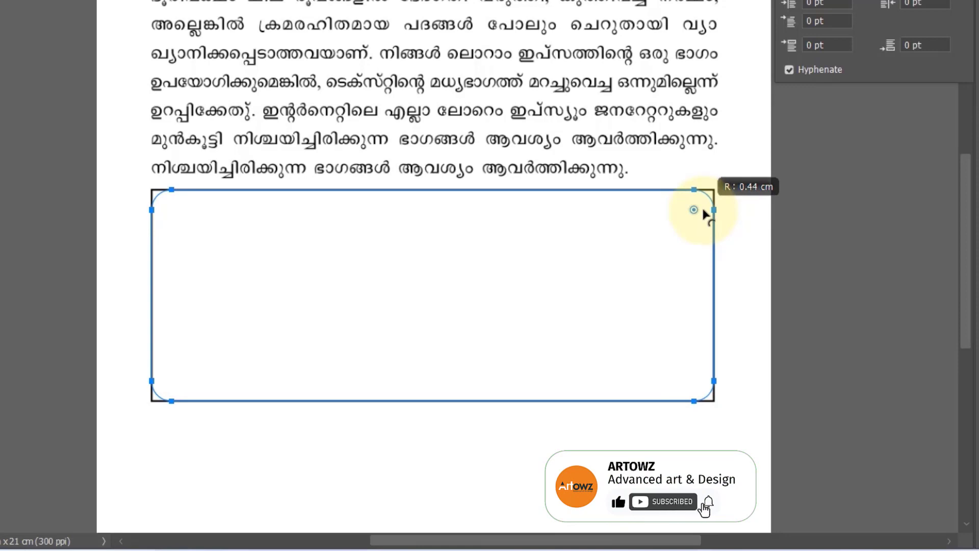
left_click_drag(705, 213, 707, 211)
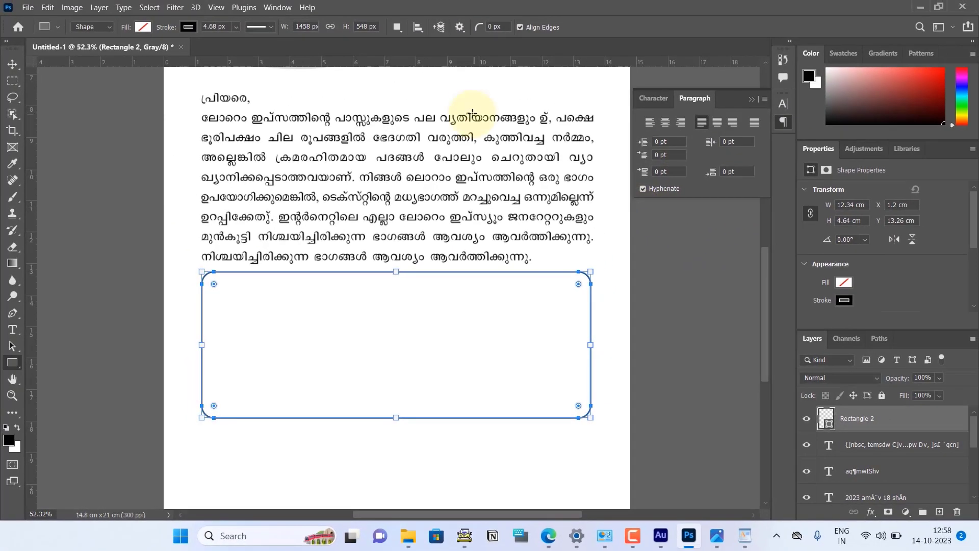
left_click(13, 67)
key("alt+Tab")
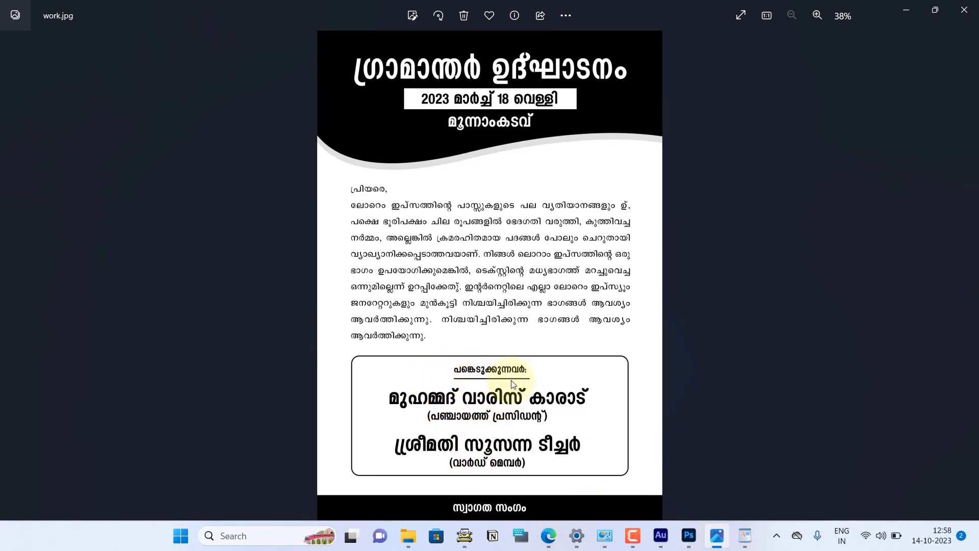
Alt-drag a copy of the 2023 മാർച്ച് 18 വെള്ളി date line into the top of the box.
mouse_move(687, 536)
left_click(686, 545)
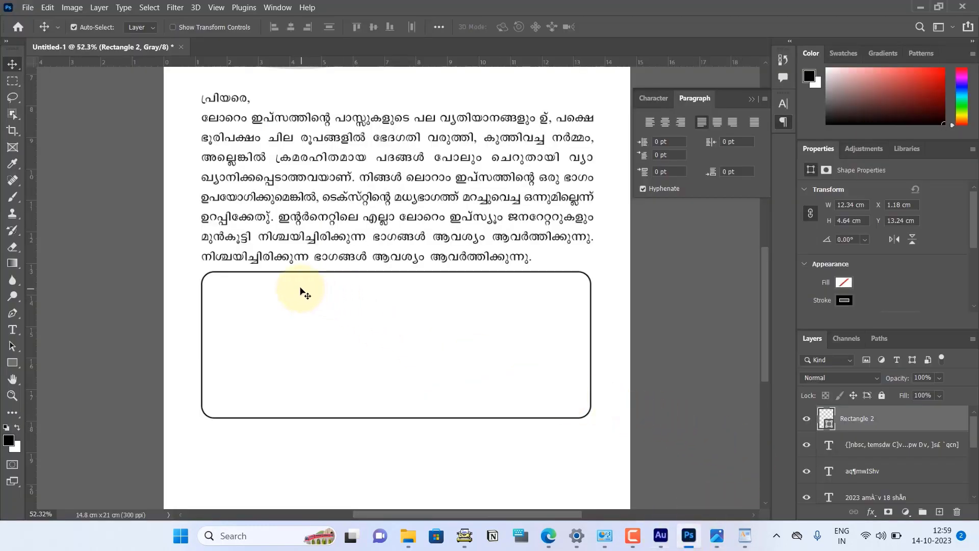
scroll(463, 305, "up", 5)
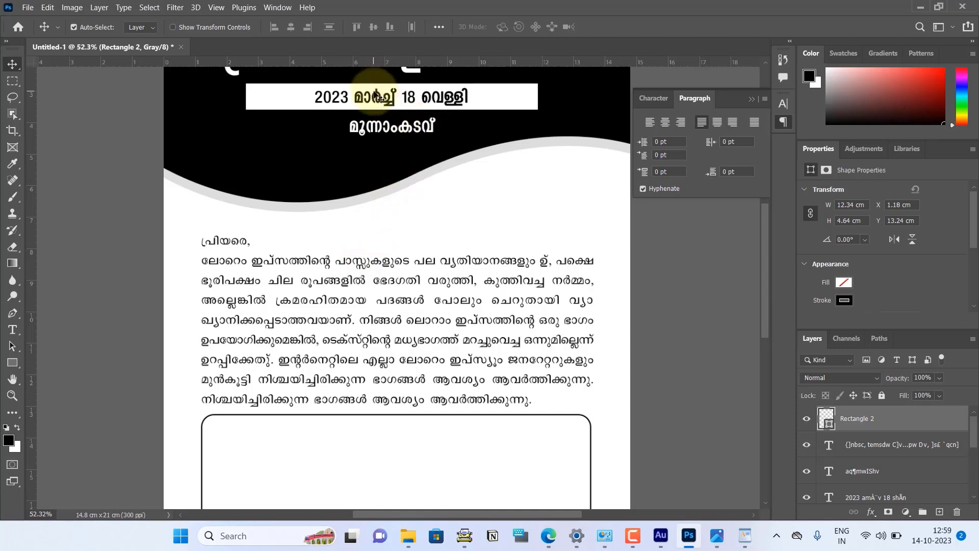
left_click(379, 102)
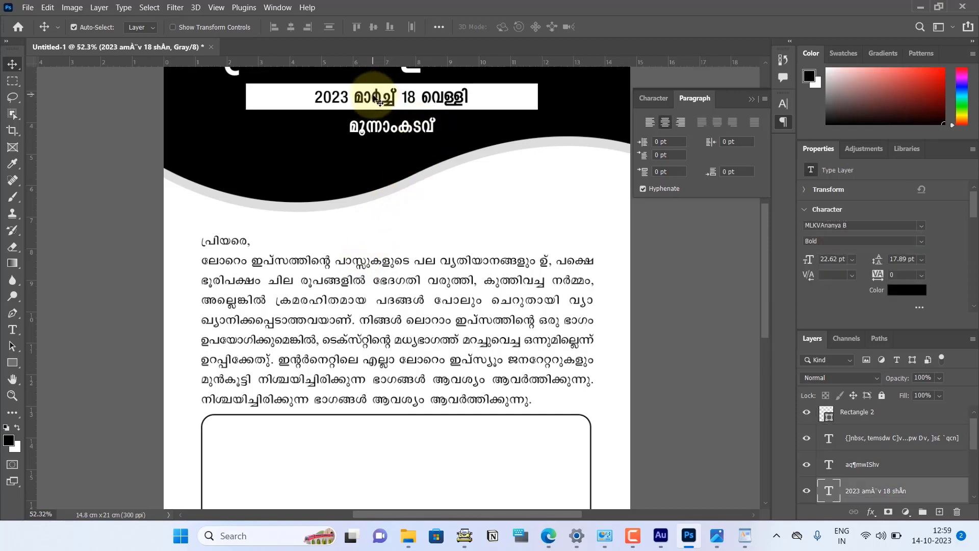
mouse_move(379, 102)
left_mouse_down()
mouse_move(350, 297)
mouse_move(362, 434)
left_mouse_up()
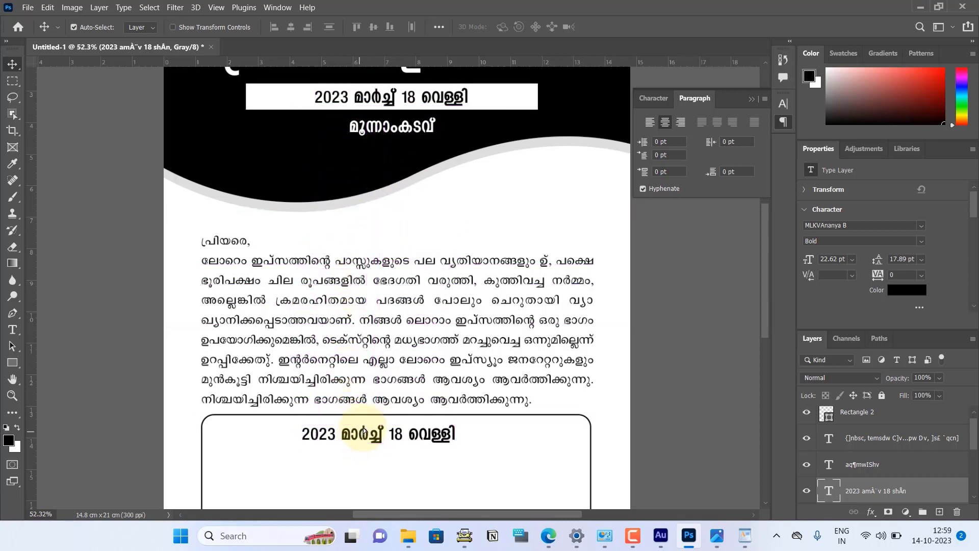
mouse_move(549, 535)
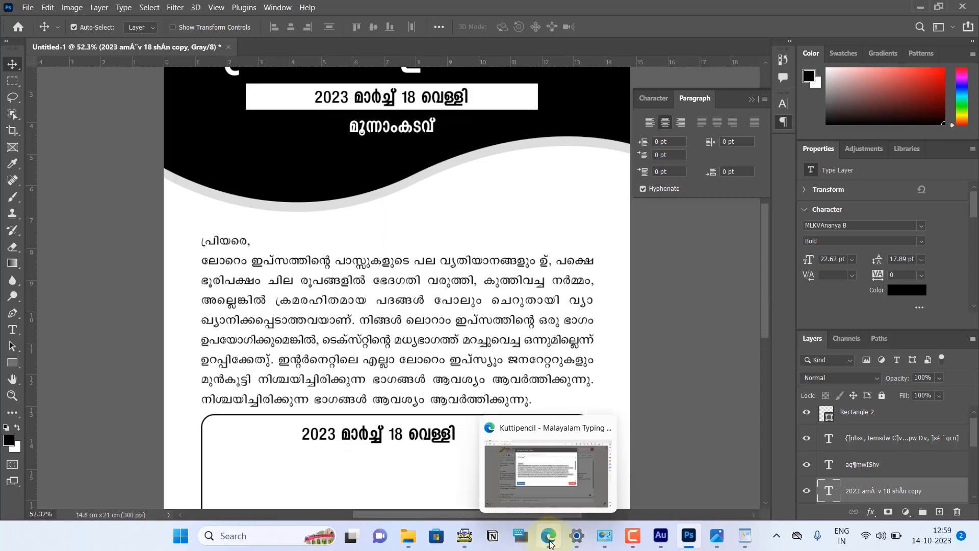
Select the പങ്കെടുക്കുന്നവർ: heading in Kuttipencil and return to Photoshop.
left_click(560, 484)
scroll(323, 218, "down", 2)
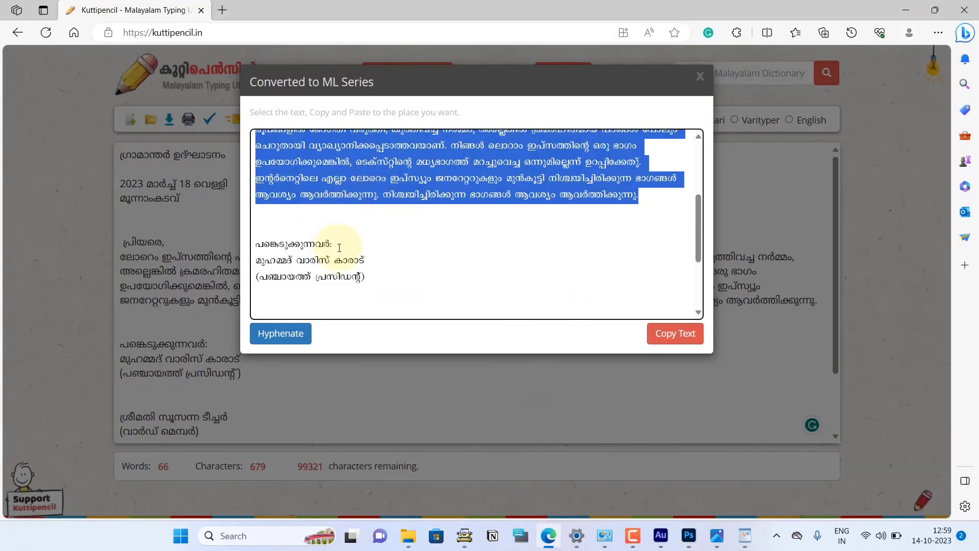
left_click_drag(338, 248, 270, 250)
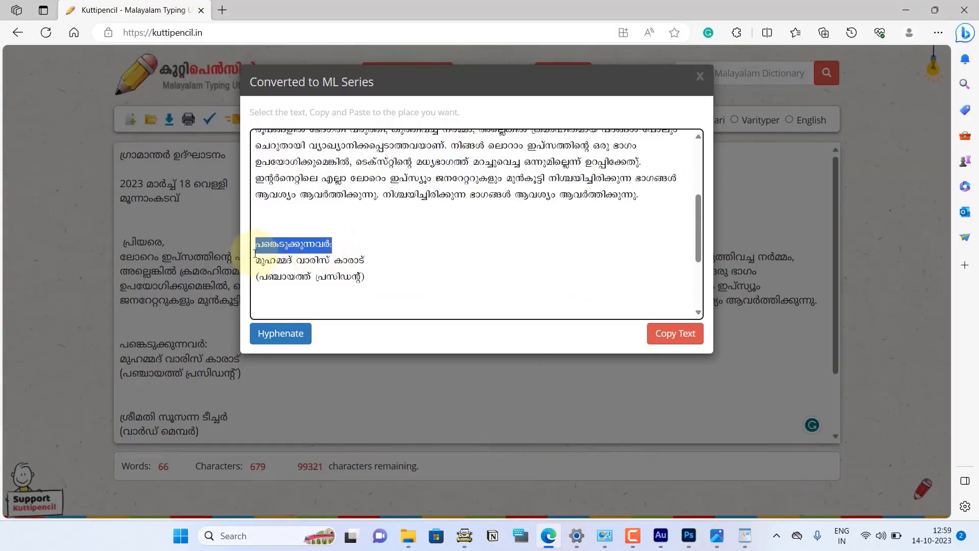
left_click(688, 535)
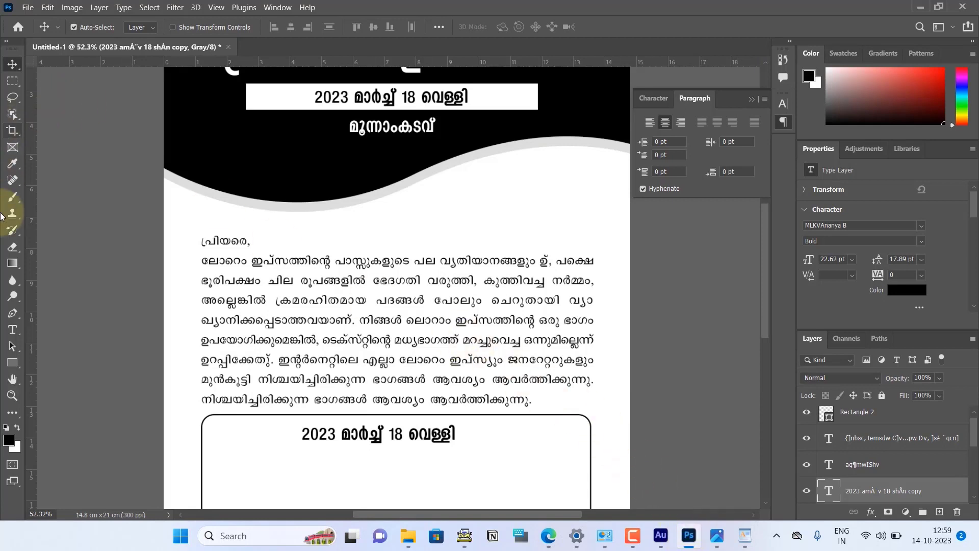
Replace the copied date text in the rounded box with the pasted heading പങ്കെടുക്കുന്നവർ:.
left_click(12, 330)
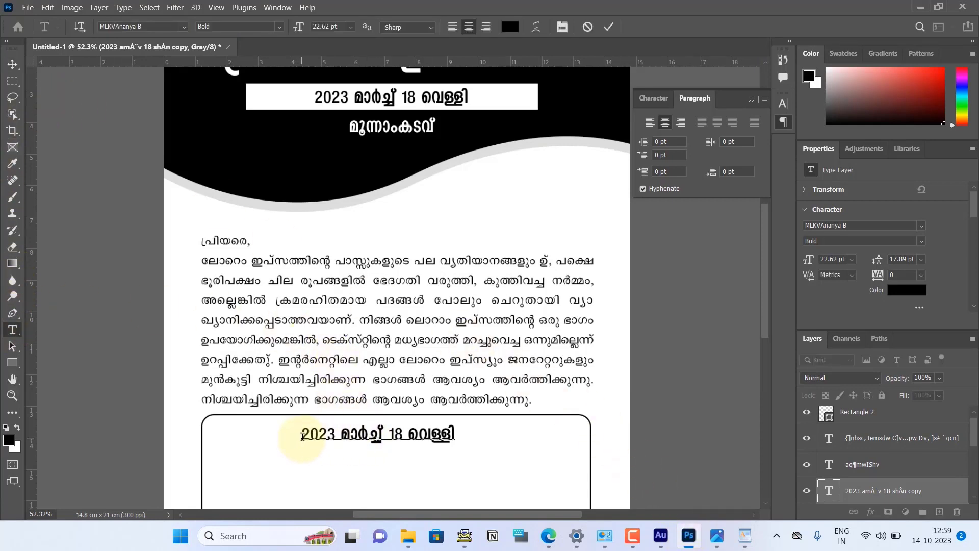
left_click_drag(345, 433, 459, 437)
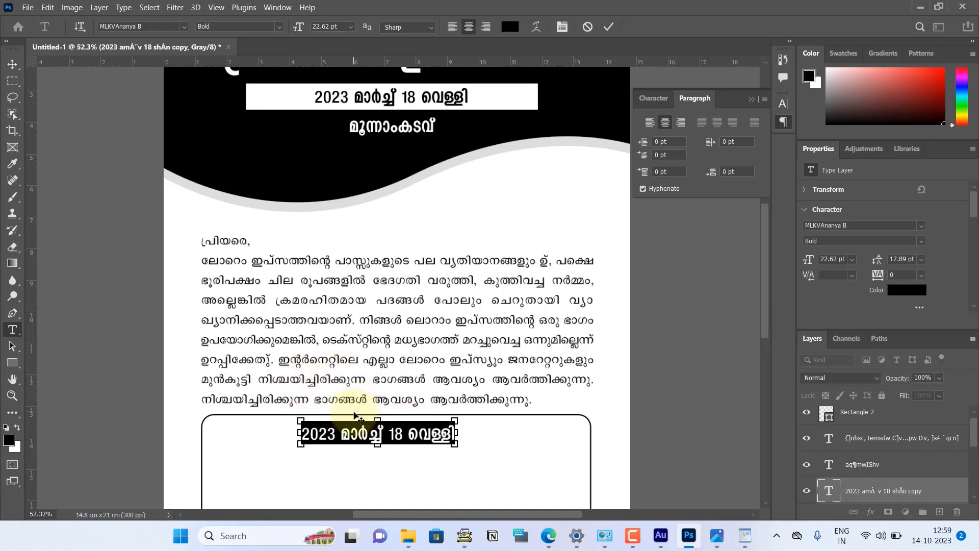
key("ctrl+v")
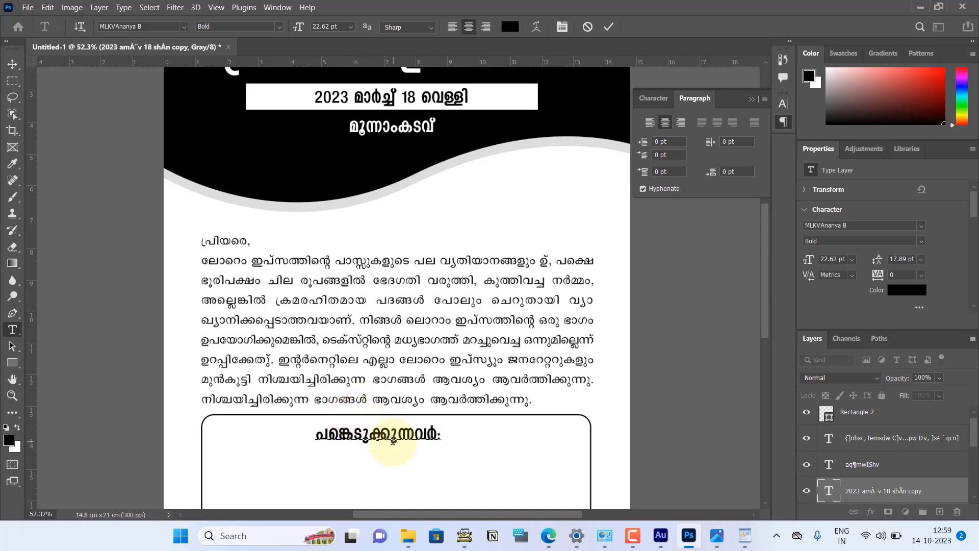
scroll(428, 392, "down", 1)
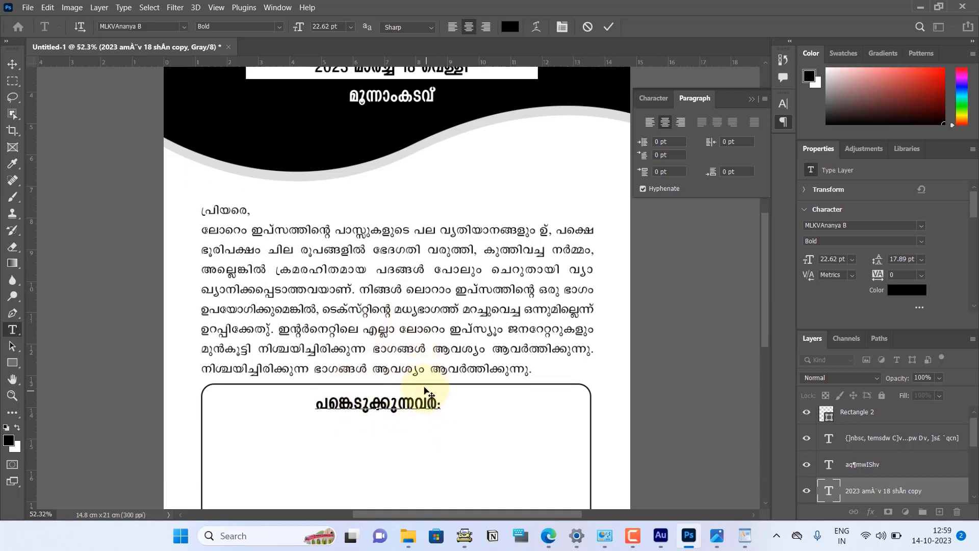
scroll(408, 404, "down", 1)
scroll(410, 387, "down", 1)
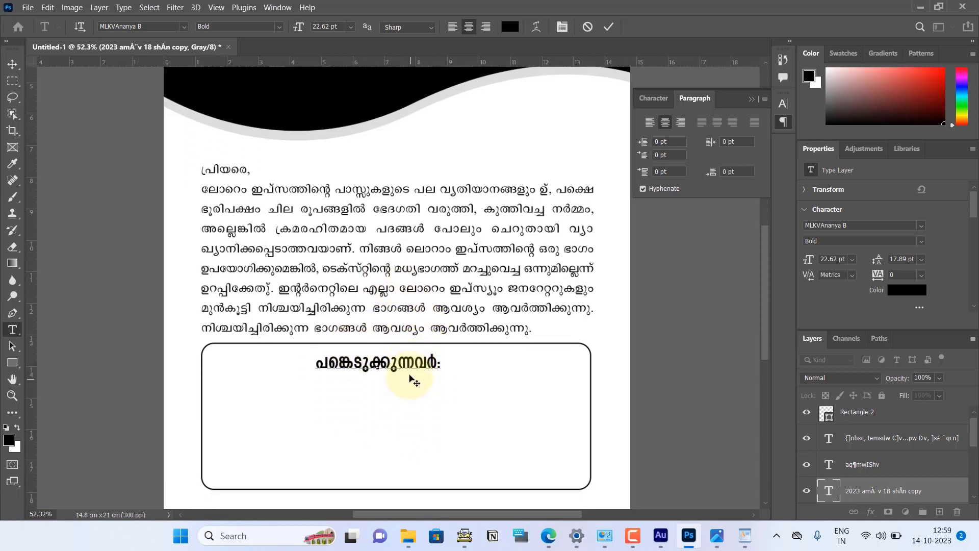
scroll(403, 358, "up", 1)
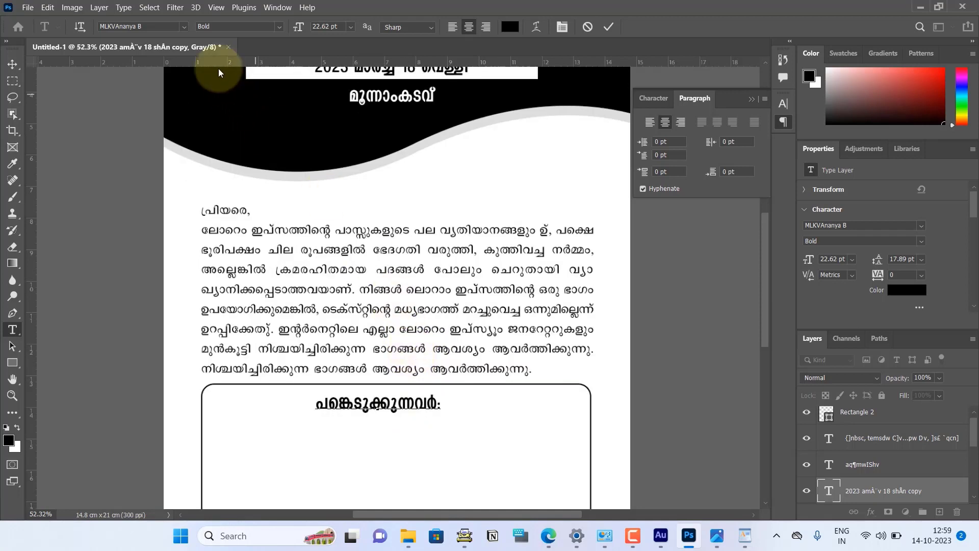
left_click(11, 65)
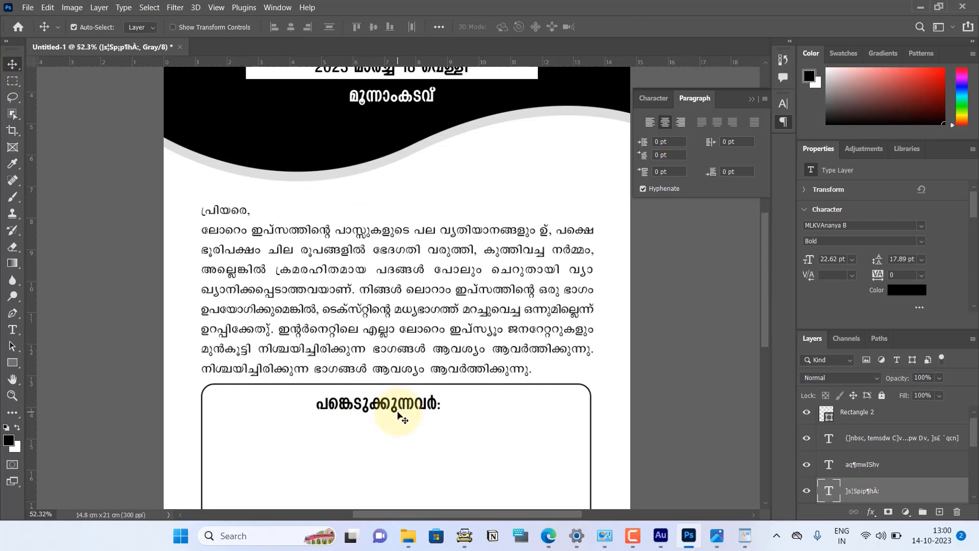
Scale the heading down slightly and move it up to the top of the box.
key("ctrl")
key("ctrl+t")
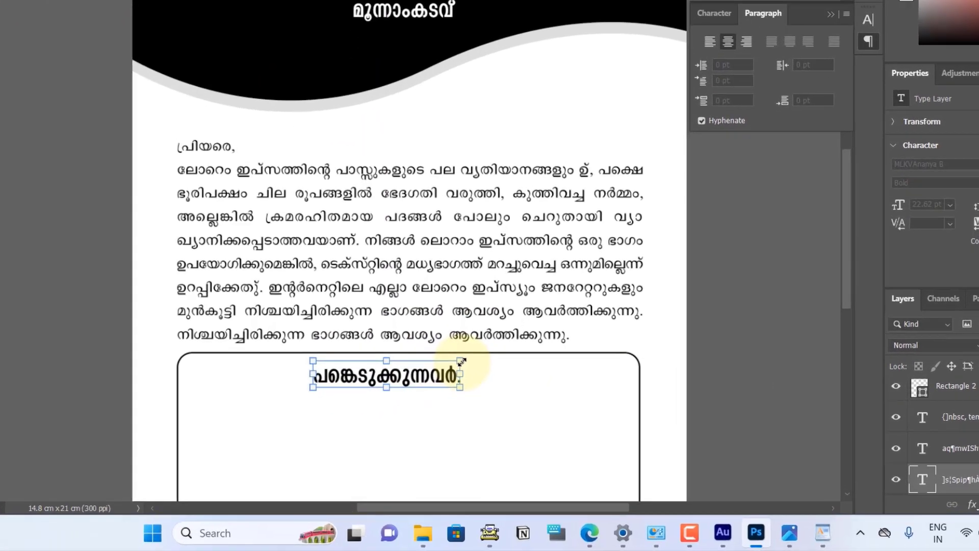
left_click_drag(440, 392, 432, 392)
left_click_drag(433, 355, 448, 349)
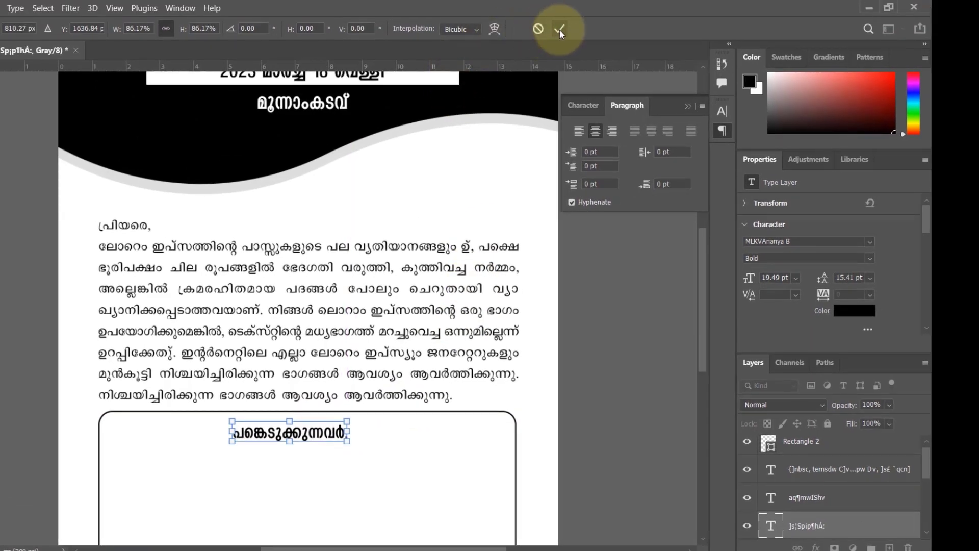
left_click(559, 29)
scroll(389, 212, "down", 3)
scroll(389, 212, "down", 2)
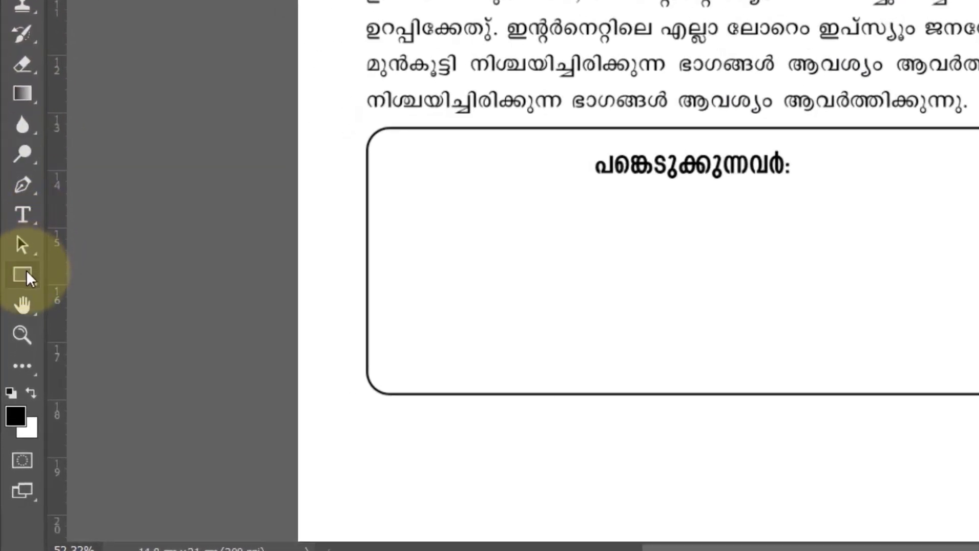
Draw a 5 px horizontal line underlining the participants heading.
right_click(26, 271)
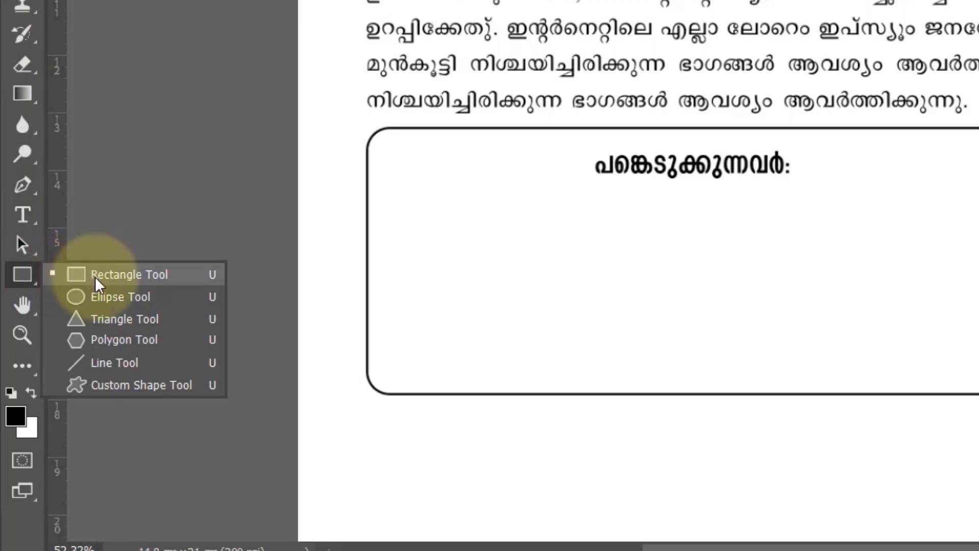
left_click(126, 362)
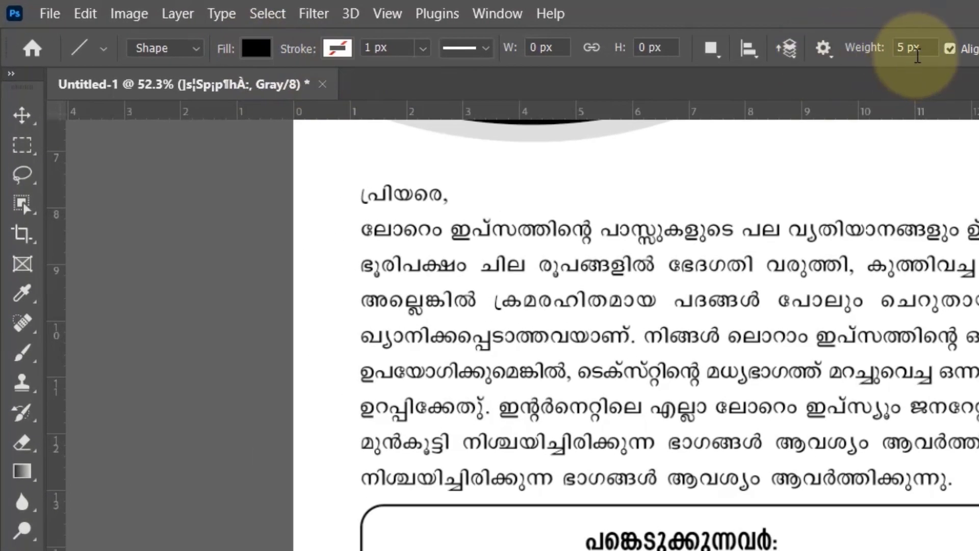
left_click(913, 47)
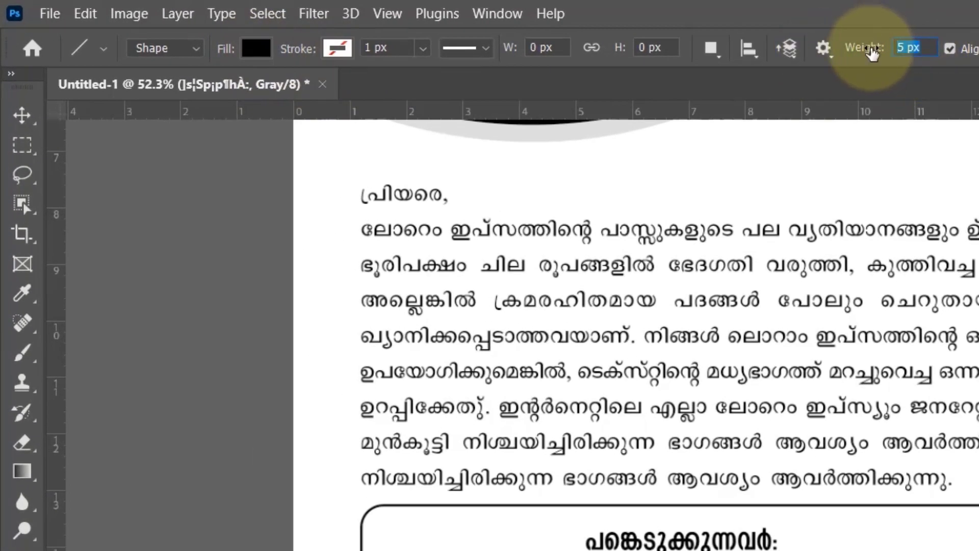
type("5")
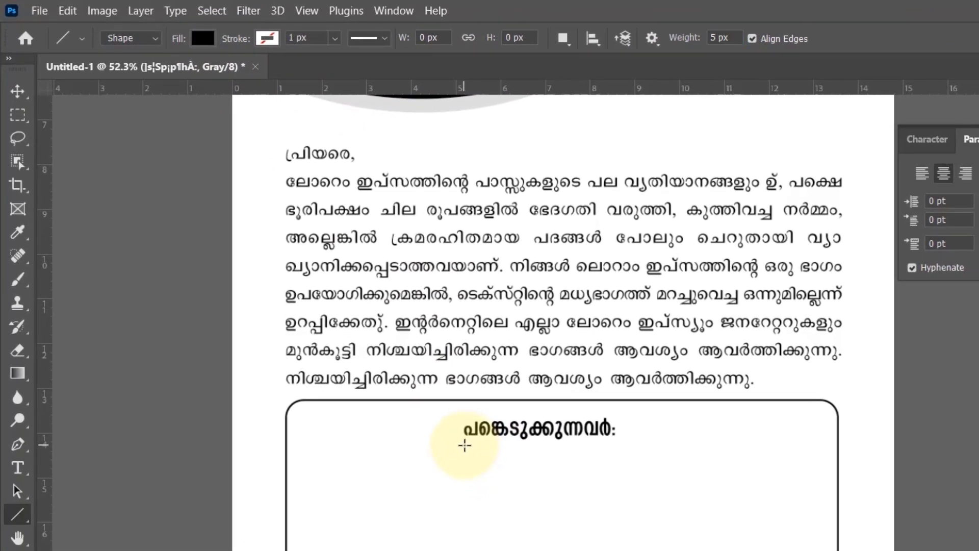
left_click_drag(465, 445, 615, 455)
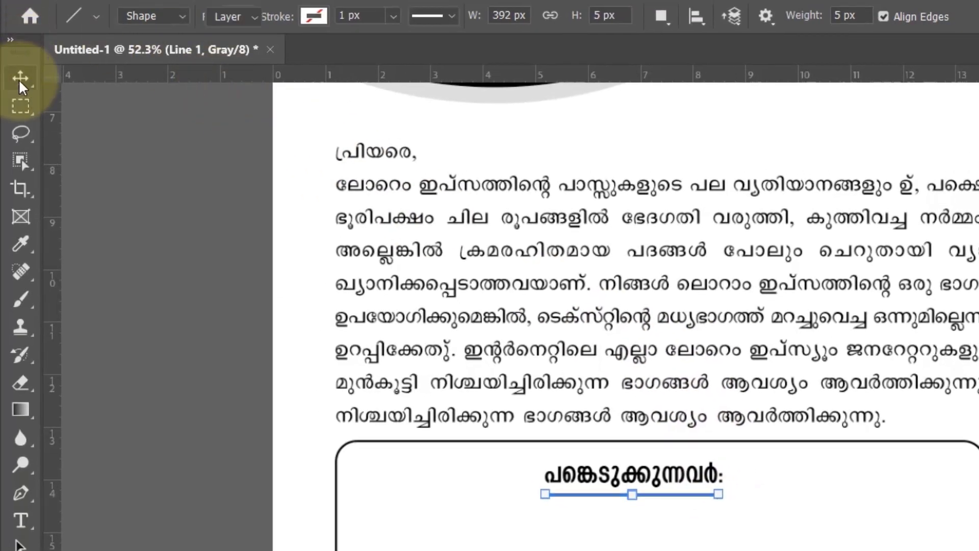
left_click(20, 80)
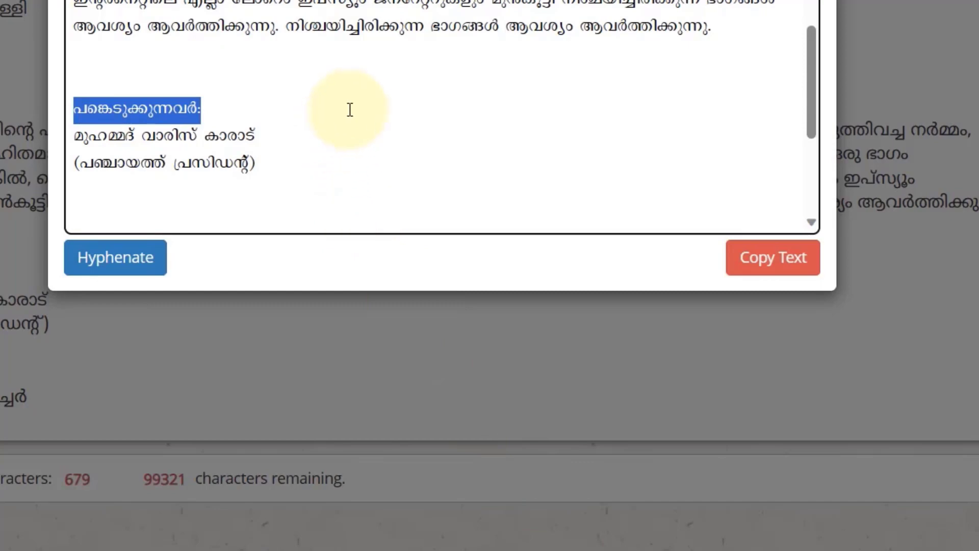
Select the two participant names with their roles in the Kuttipencil text area.
scroll(350, 110, "down", 1)
scroll(386, 55, "down", 2)
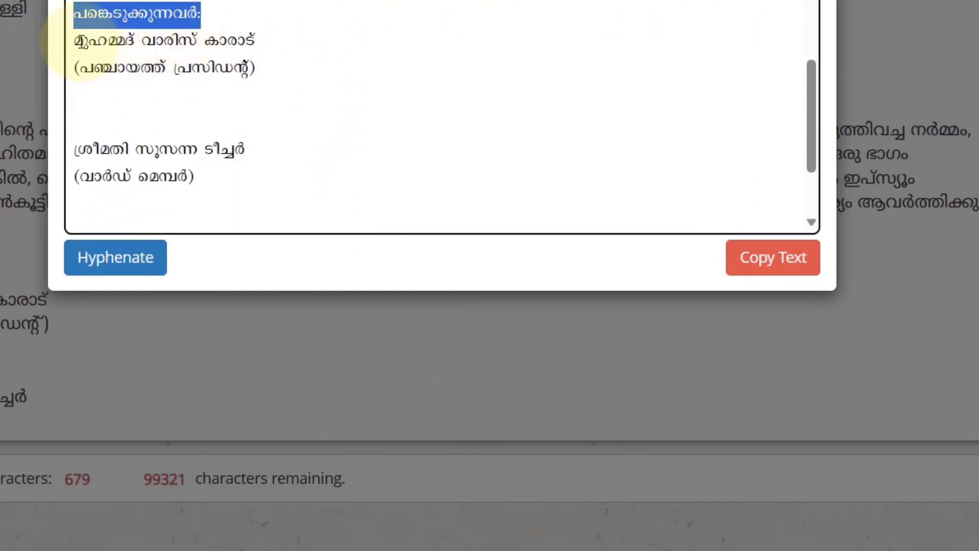
left_click_drag(75, 38, 743, 546)
key("alt+Tab")
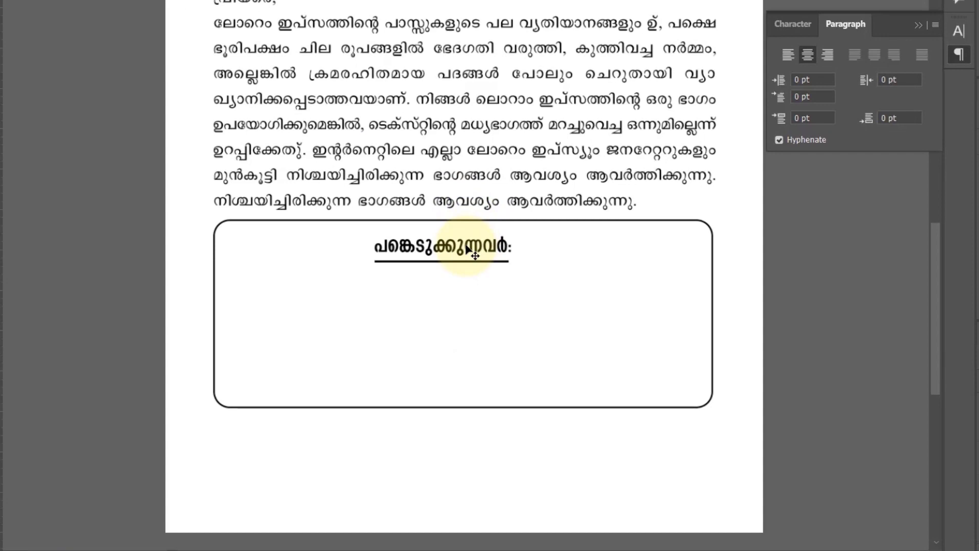
Duplicate the heading text below itself and replace its content with the pasted participant names.
left_click_drag(468, 249, 488, 289)
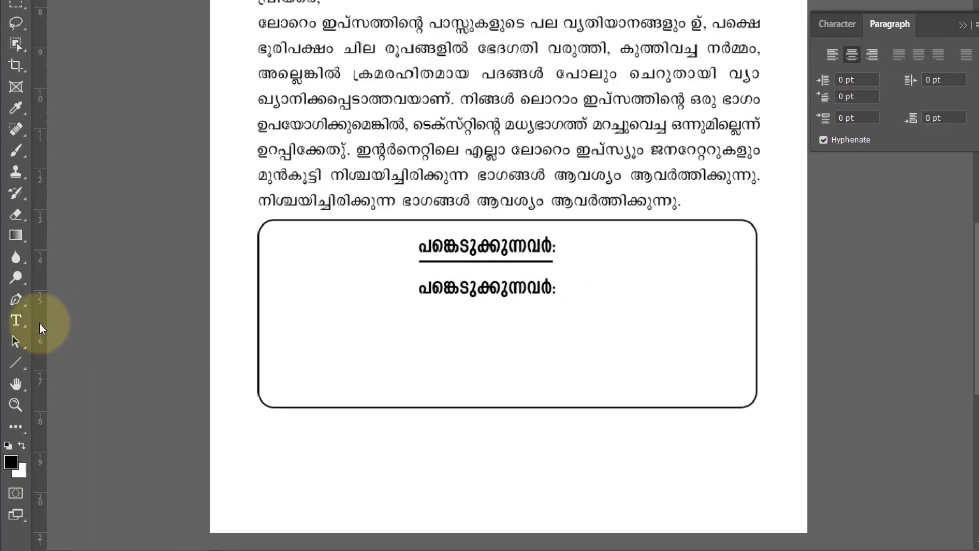
left_click(23, 323)
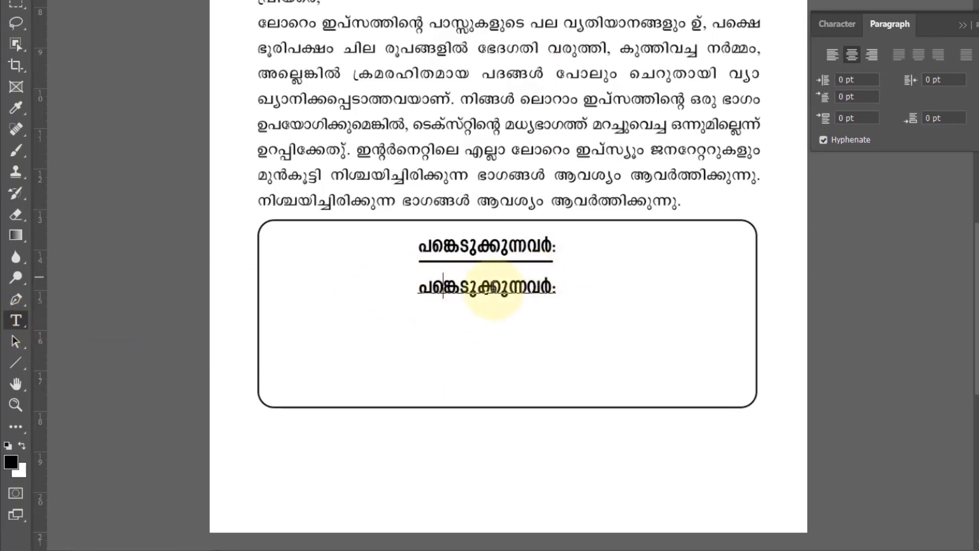
key("ctrl")
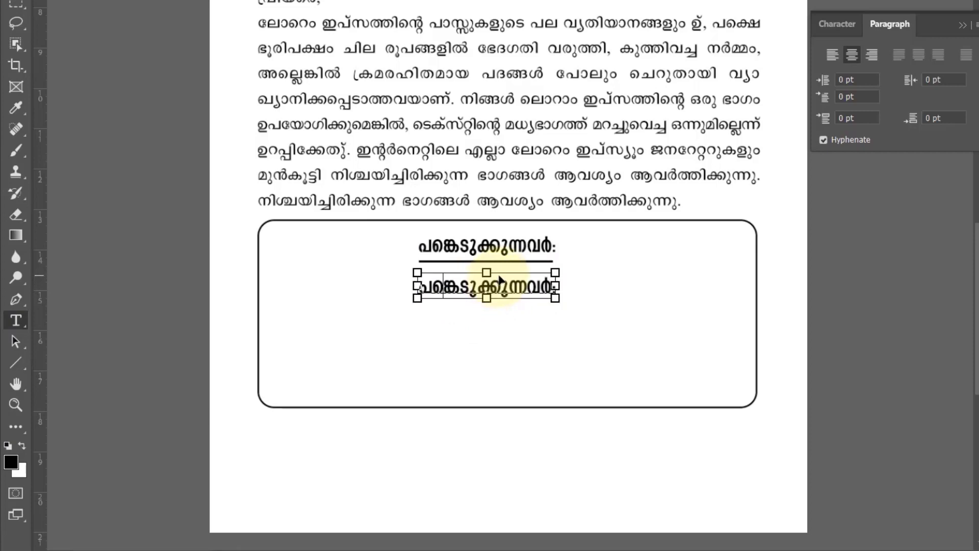
key("ctrl+a")
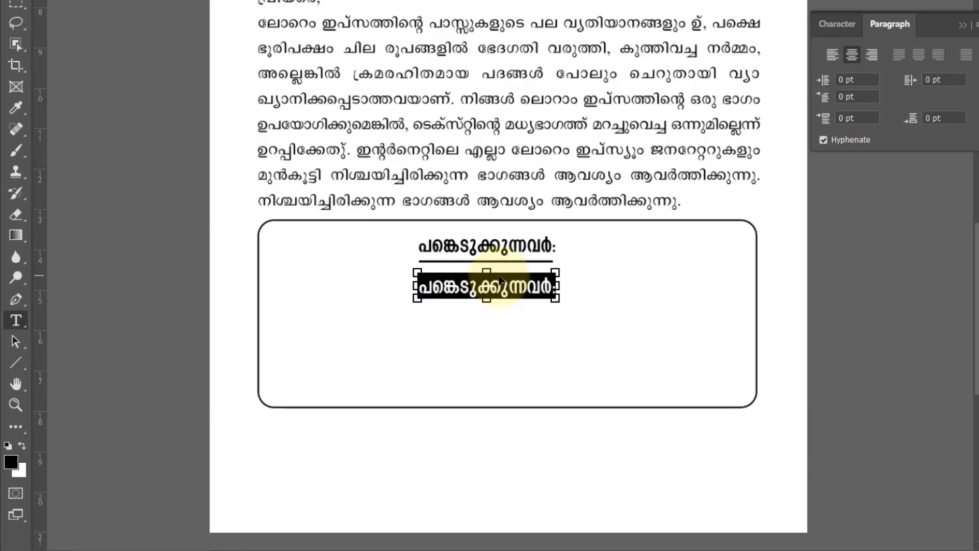
key("ctrl+v")
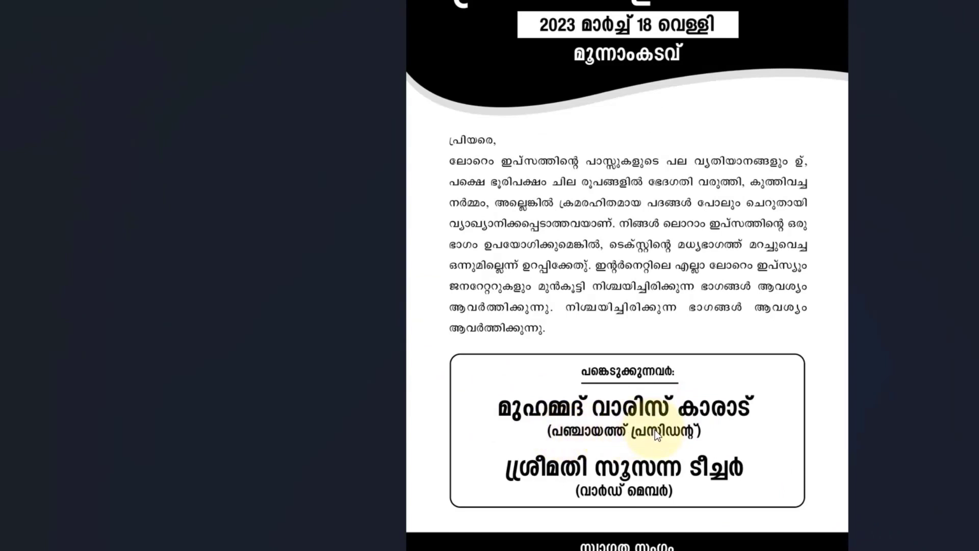
left_click_drag(655, 430, 657, 525)
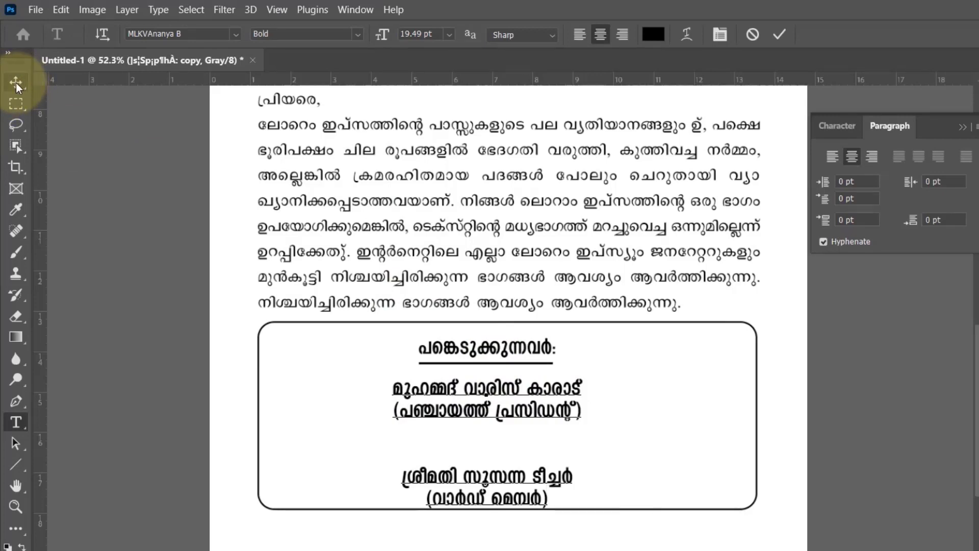
Reposition the names block in the rounded box and enlarge it to about 168%.
left_click(16, 82)
left_click_drag(600, 408, 602, 414)
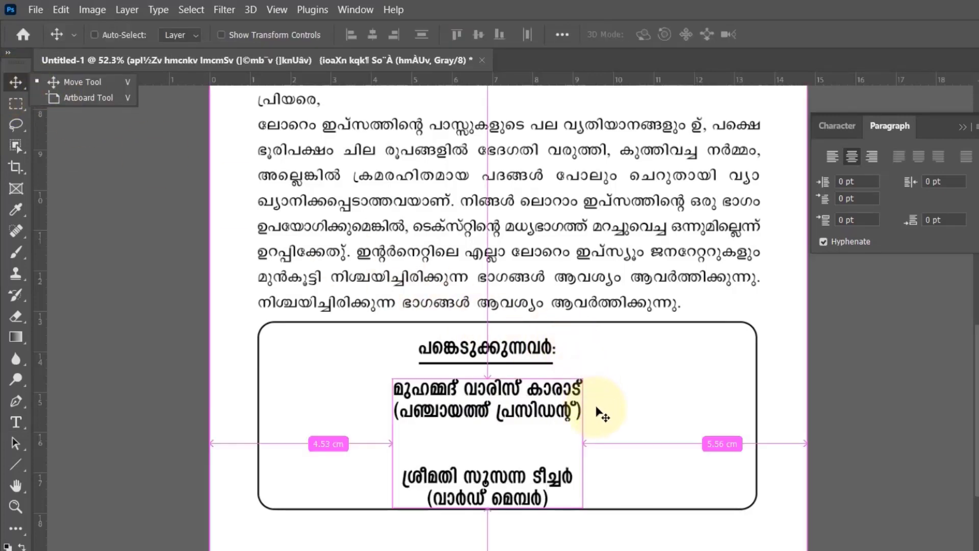
key("ctrl+t")
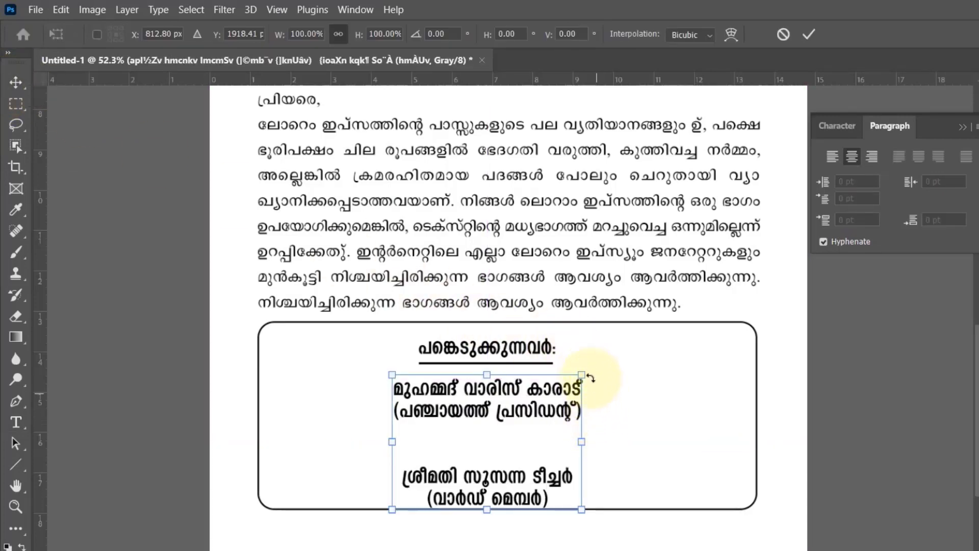
mouse_move(582, 509)
left_mouse_down()
mouse_move(689, 550)
mouse_move(614, 533)
mouse_move(589, 510)
left_mouse_up()
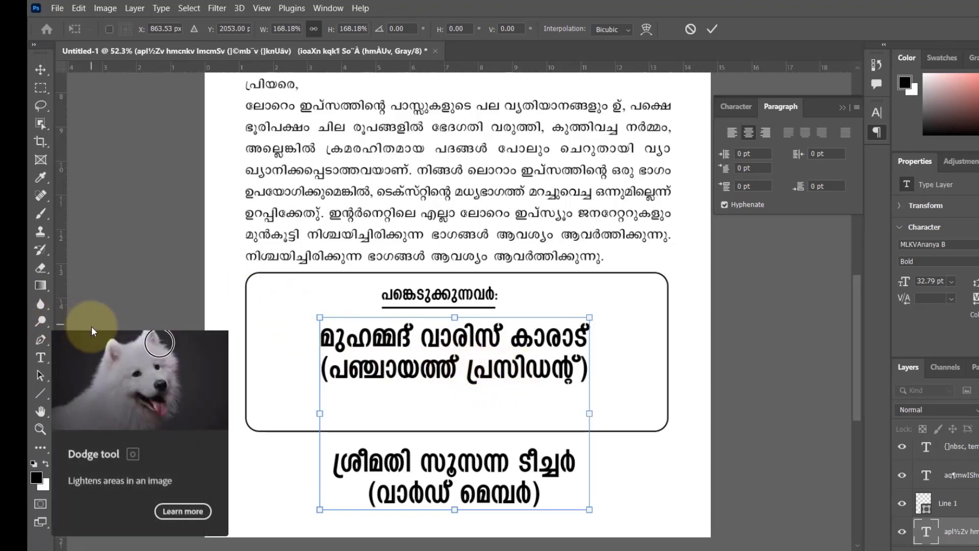
left_click(42, 360)
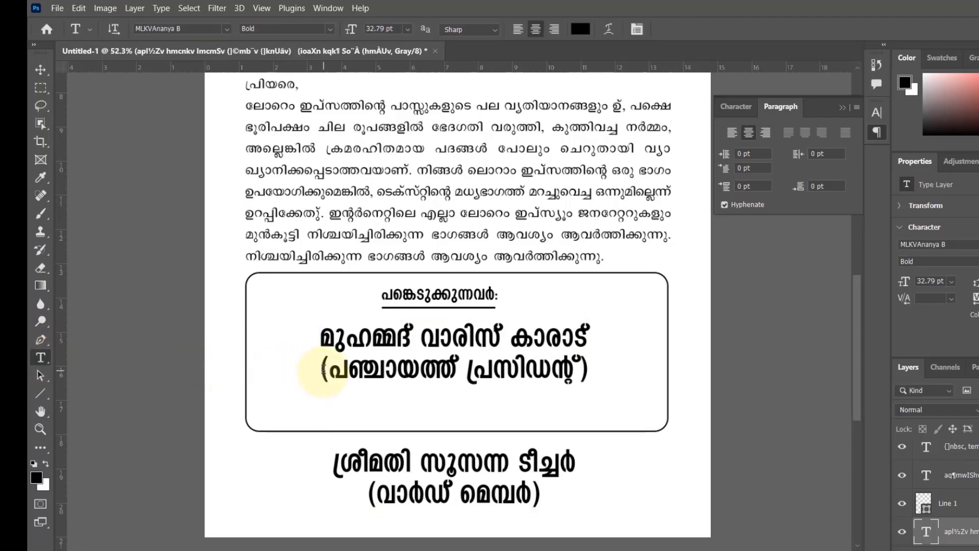
Reduce the font size of the (പഞ്ചായത്ത് പ്രസിഡന്റ്) role line below the name's size.
left_click_drag(324, 369, 518, 381)
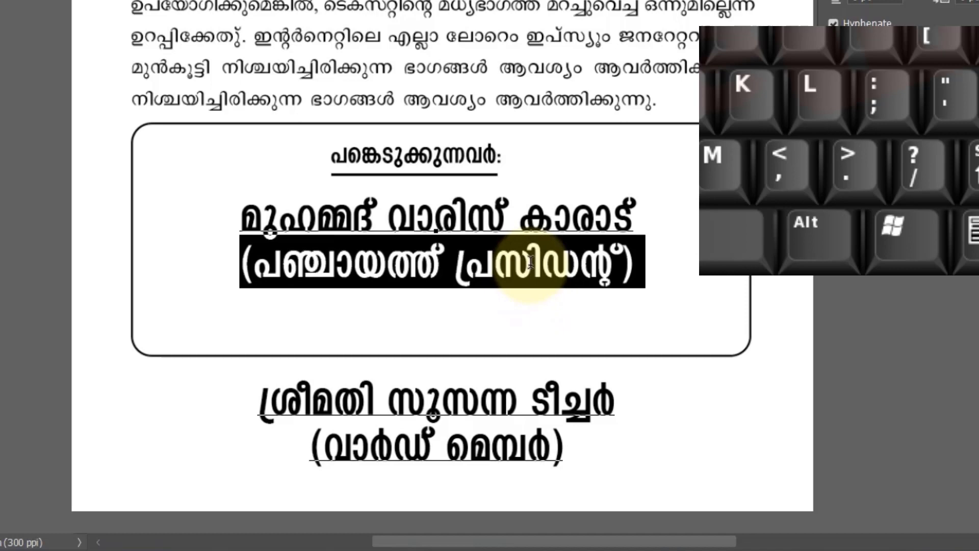
key("ctrl")
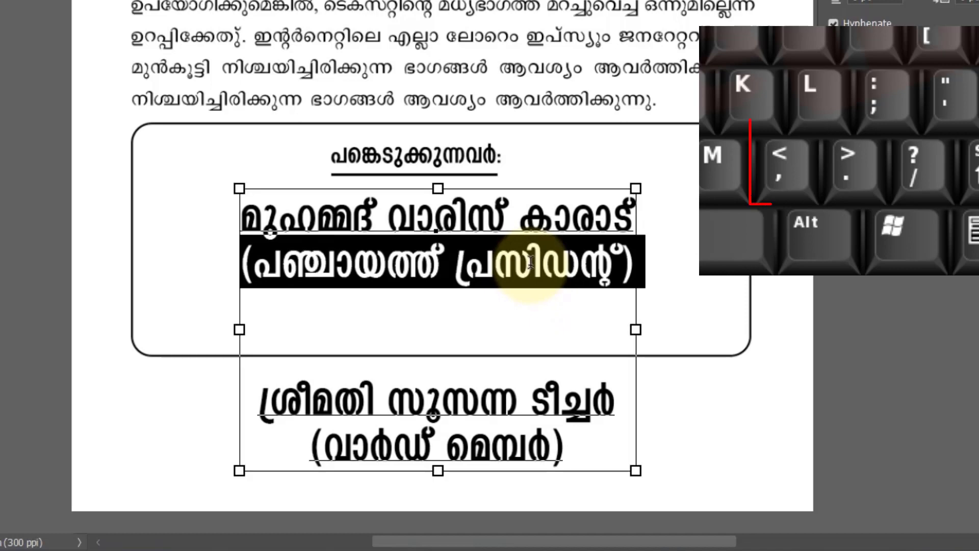
key("ctrl+shift+comma")
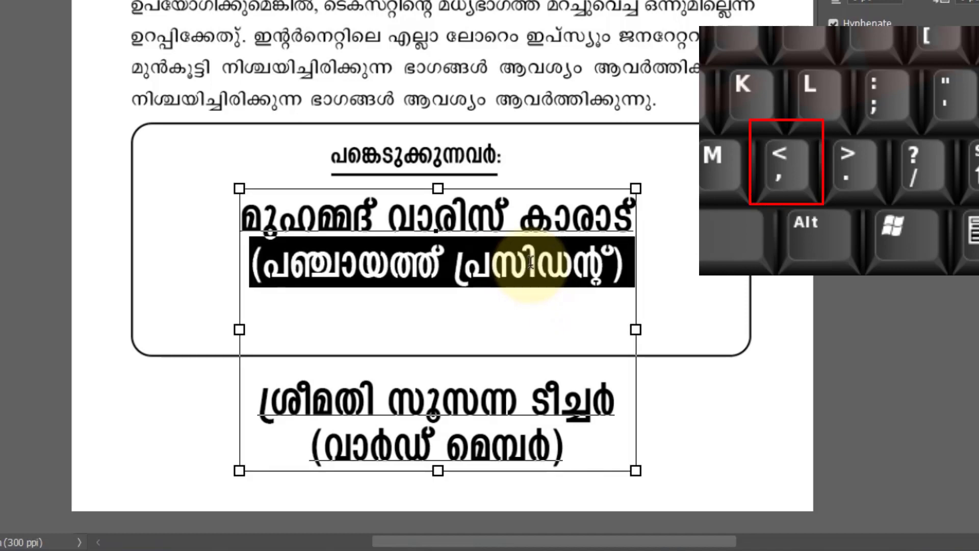
key("ctrl+shift+comma")
key("ctrl+shift+comma")
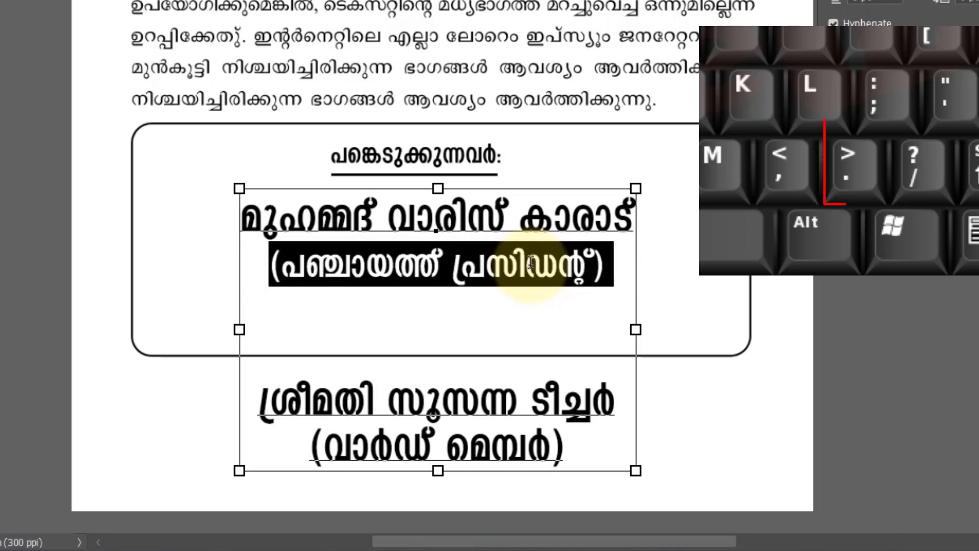
key("ctrl+shift+period")
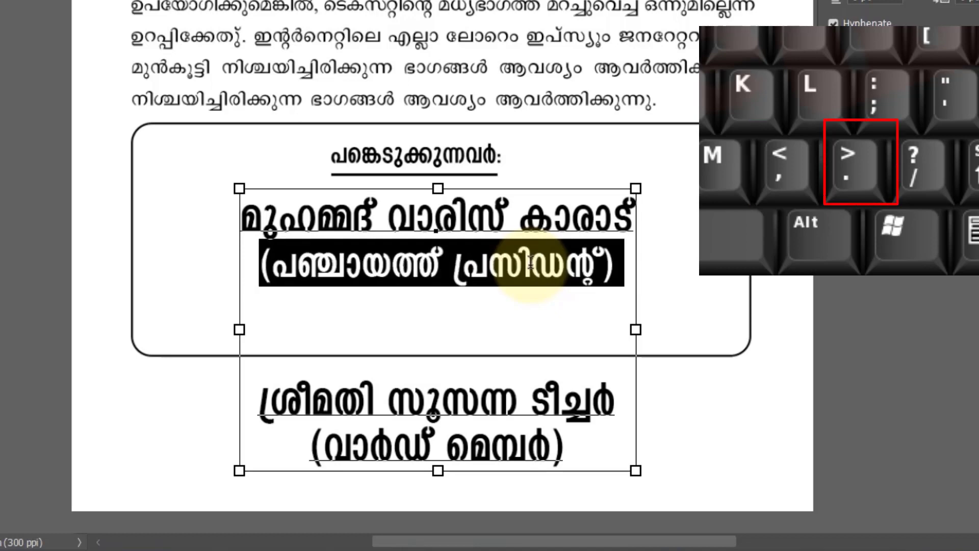
key("ctrl+shift+period")
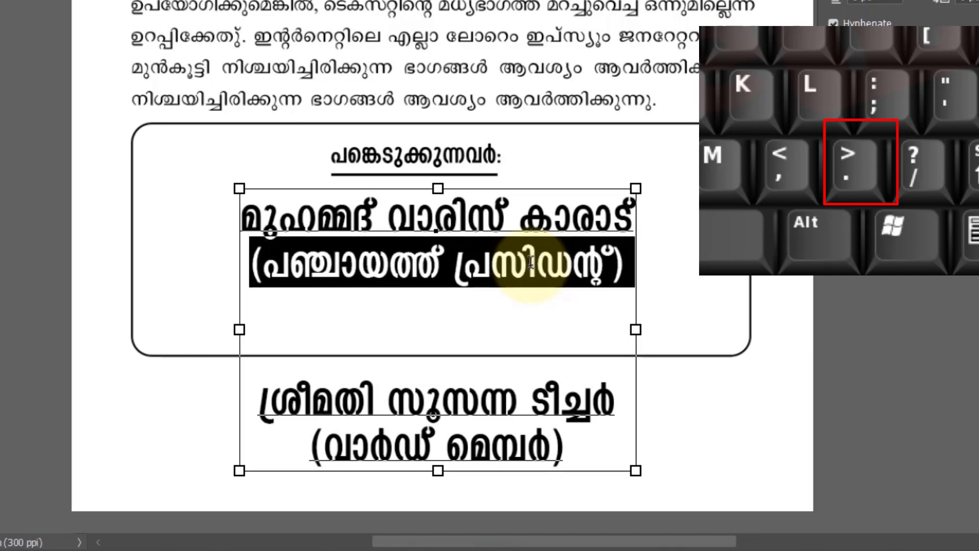
key("ctrl+shift+comma")
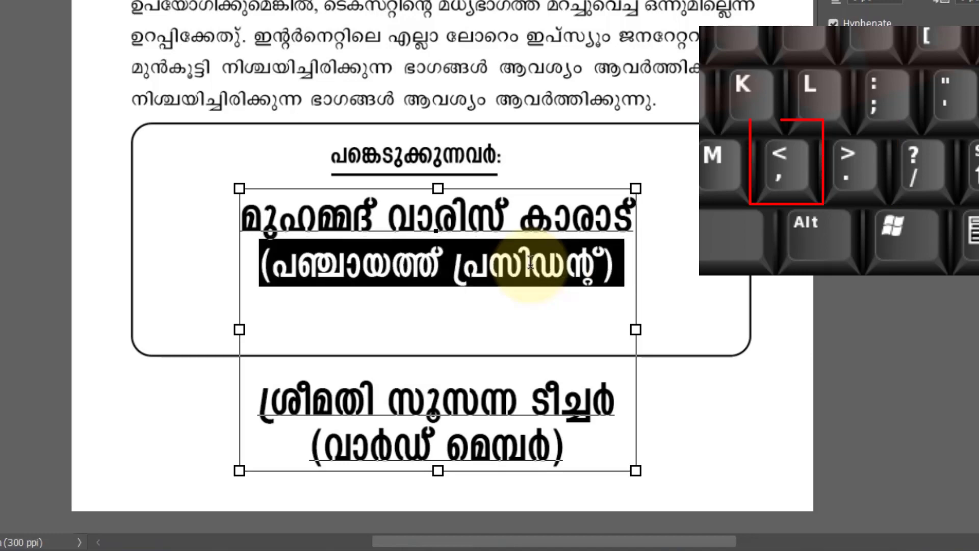
key("ctrl+shift+comma")
key("ctrl+shift+comma")
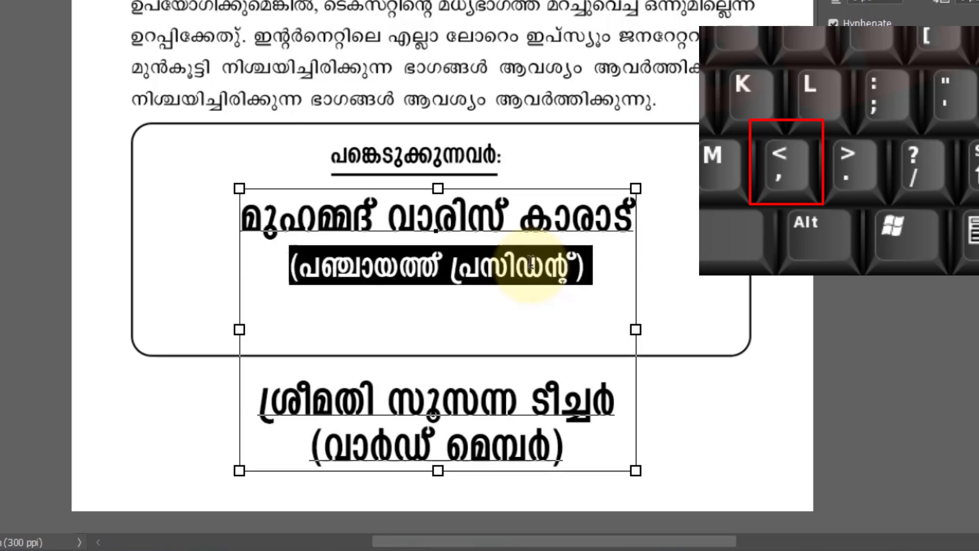
key("ctrl+shift+comma")
key("ctrl+shift+comma")
key("ctrl+shift+comma")
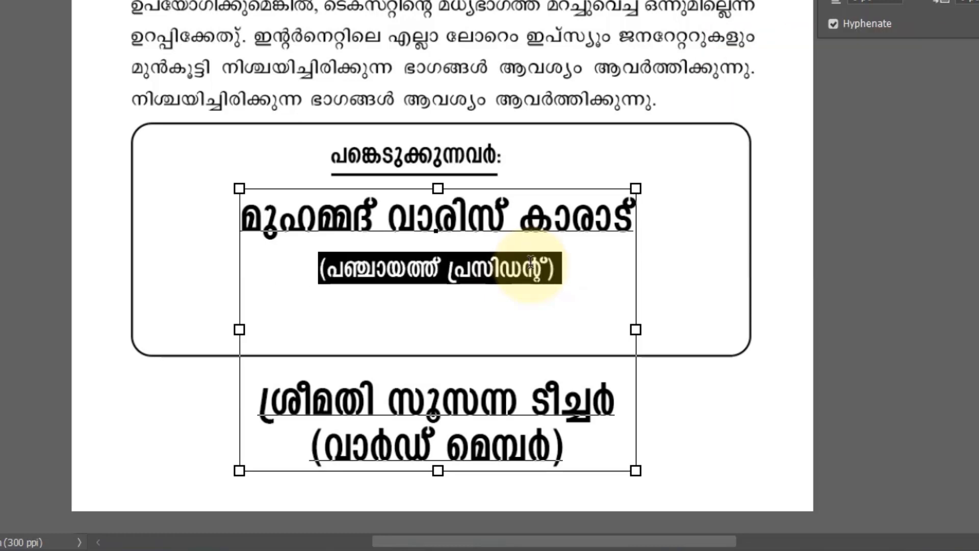
key("ctrl+shift+comma")
key("ctrl+shift+comma")
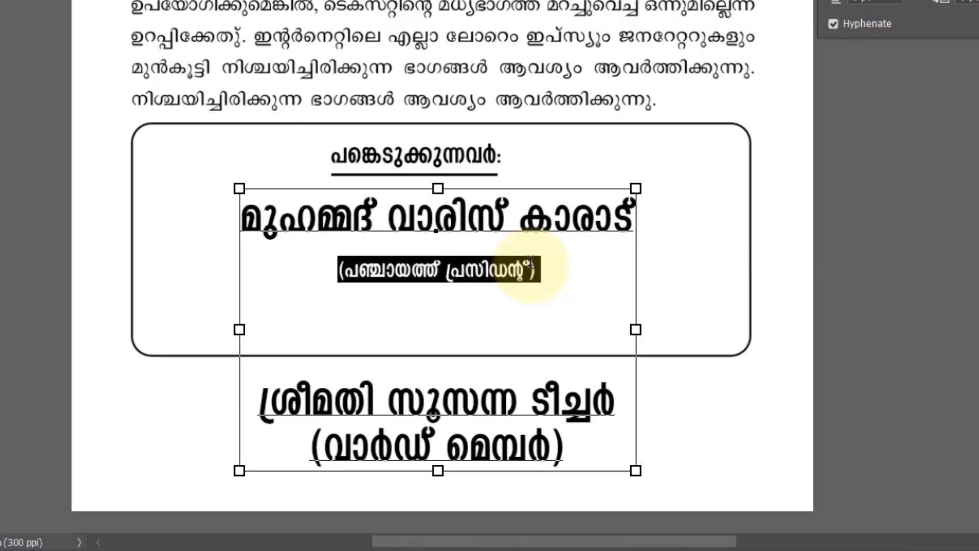
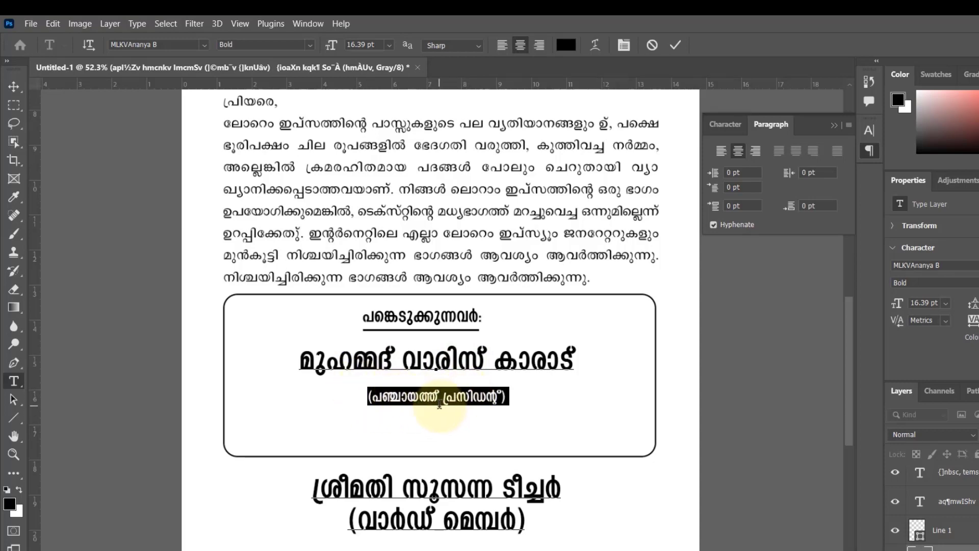
Reduce the (പഞ്ചായത്ത് പ്രസിഡന്റ്) subtitle's leading with five Alt+Up presses so it hugs the first name.
key("alt+Up")
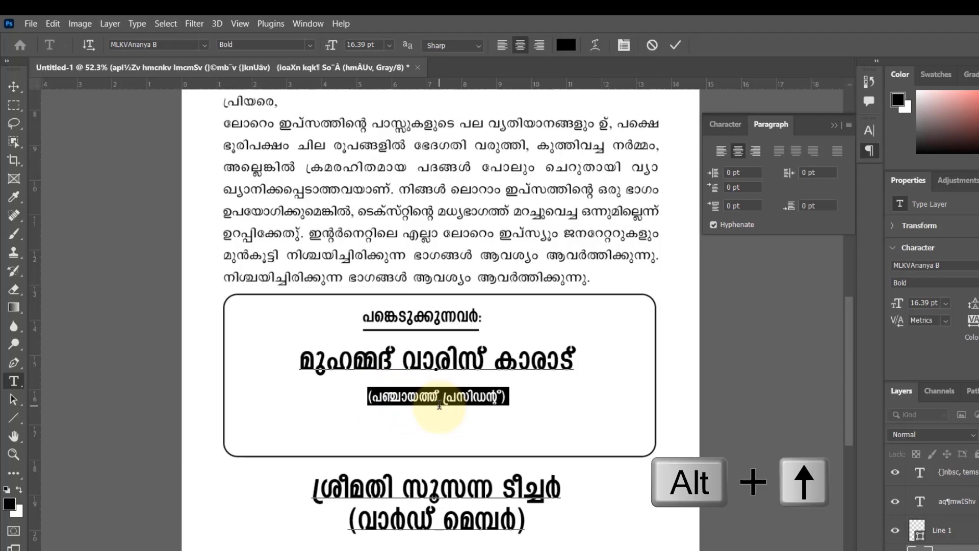
key("alt+Up")
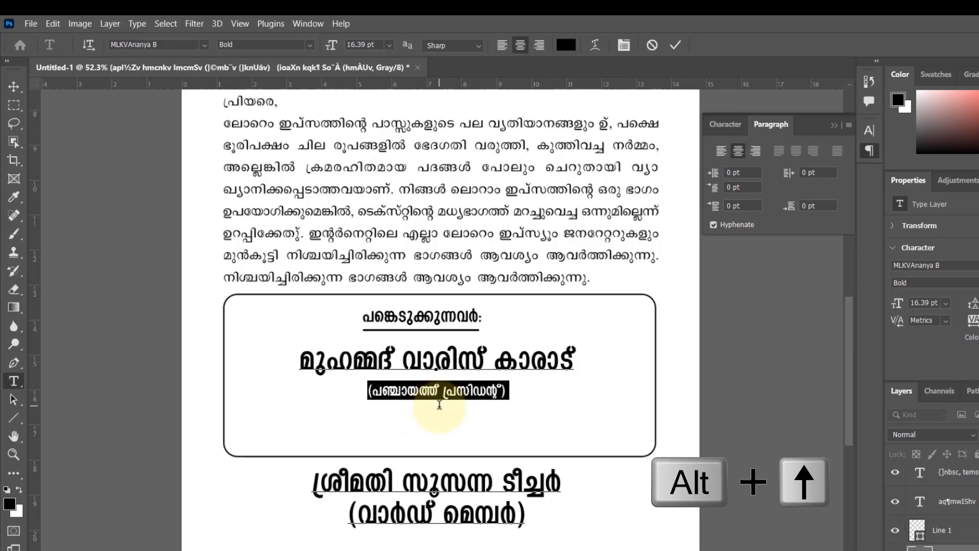
key("alt+Up")
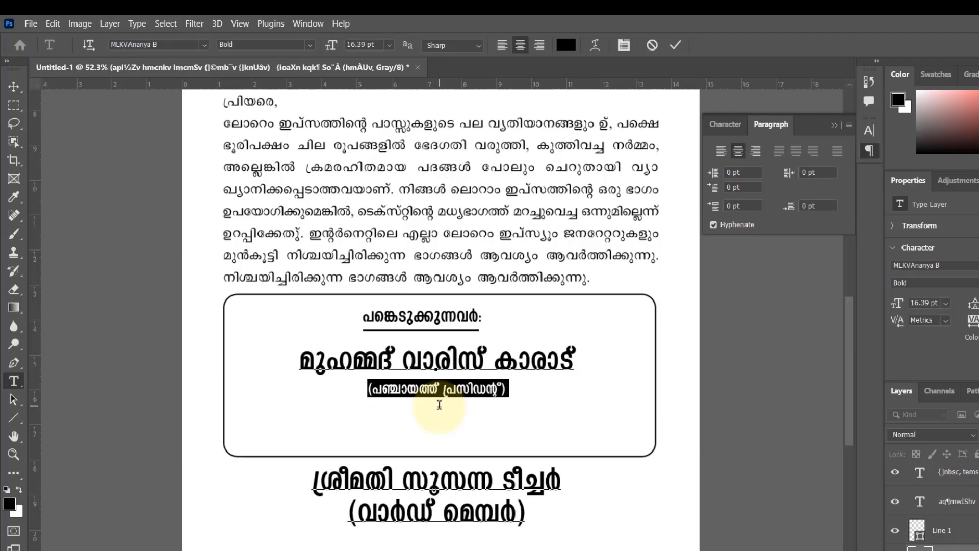
key("alt+Up")
key("alt+Up")
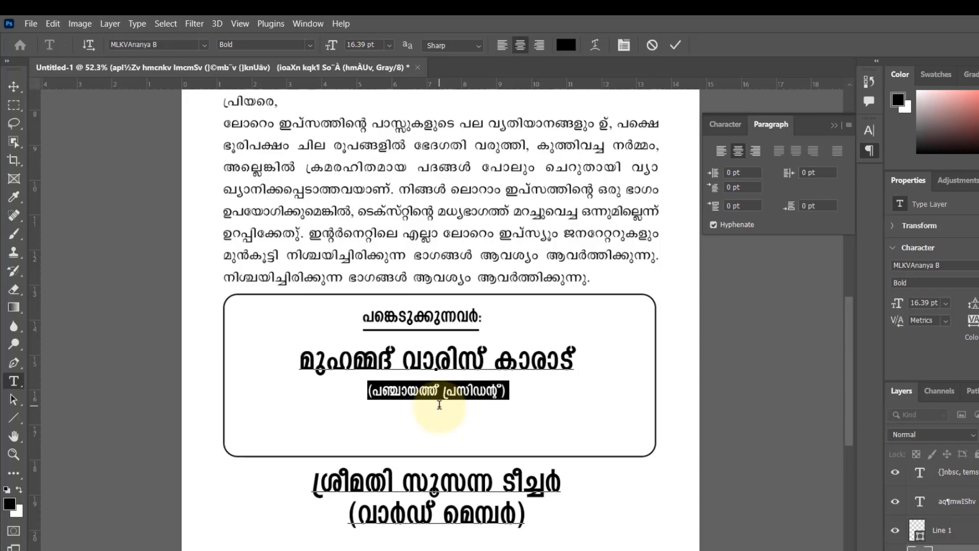
key("alt+Up")
key("alt+Up")
triple_click(418, 477)
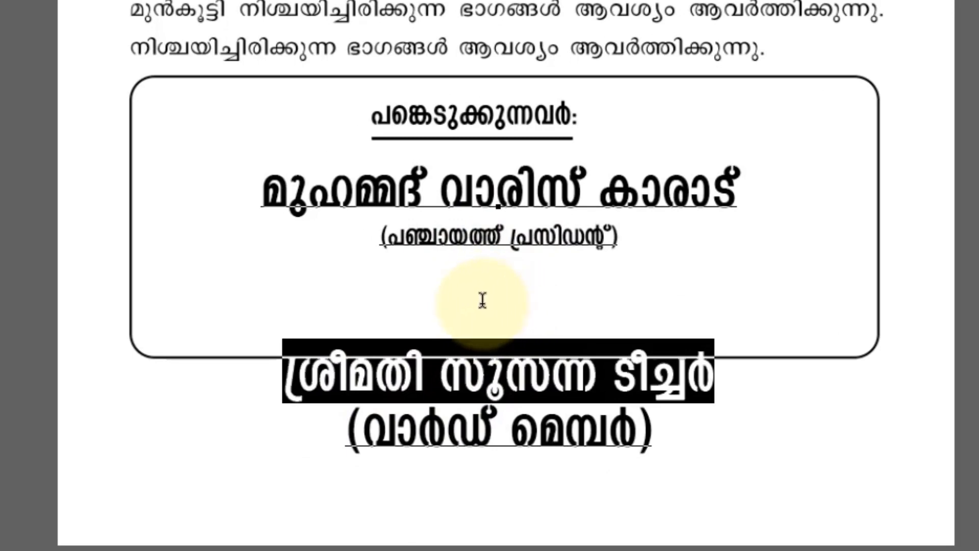
Delete the blank line and pull ശ്രീമതി സൂസന്ന ടീച്ചർ up under the first subtitle.
left_click(483, 301)
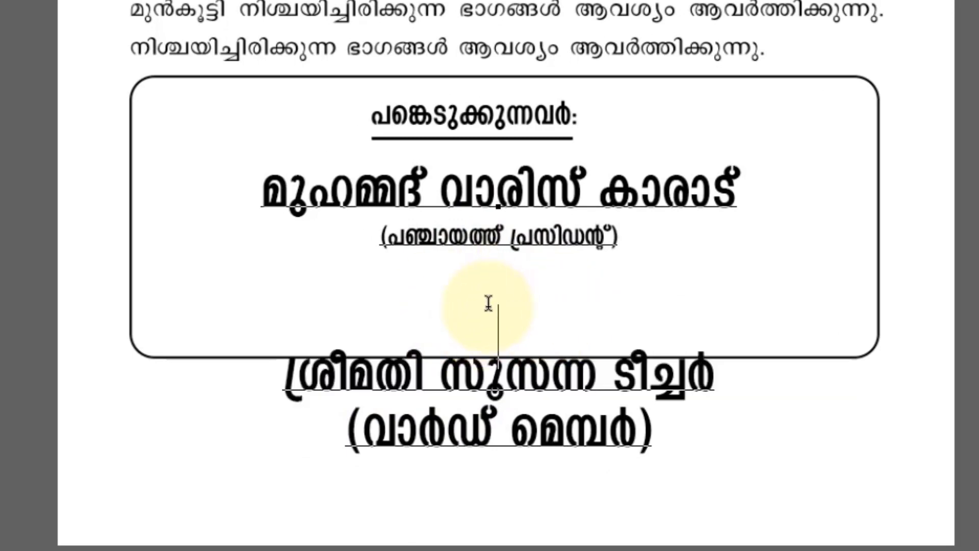
key("Delete")
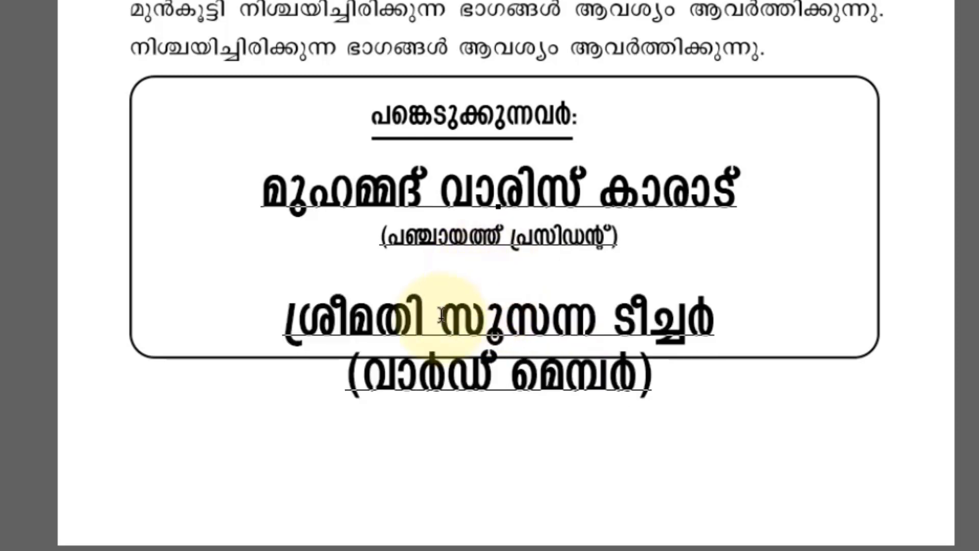
left_click_drag(288, 311, 839, 311)
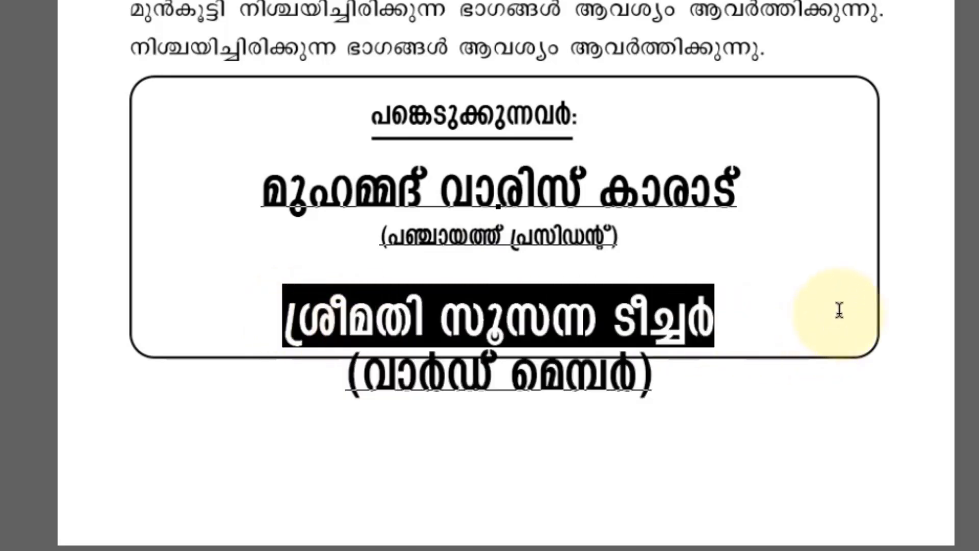
key("ctrl+1")
key("ctrl+1")
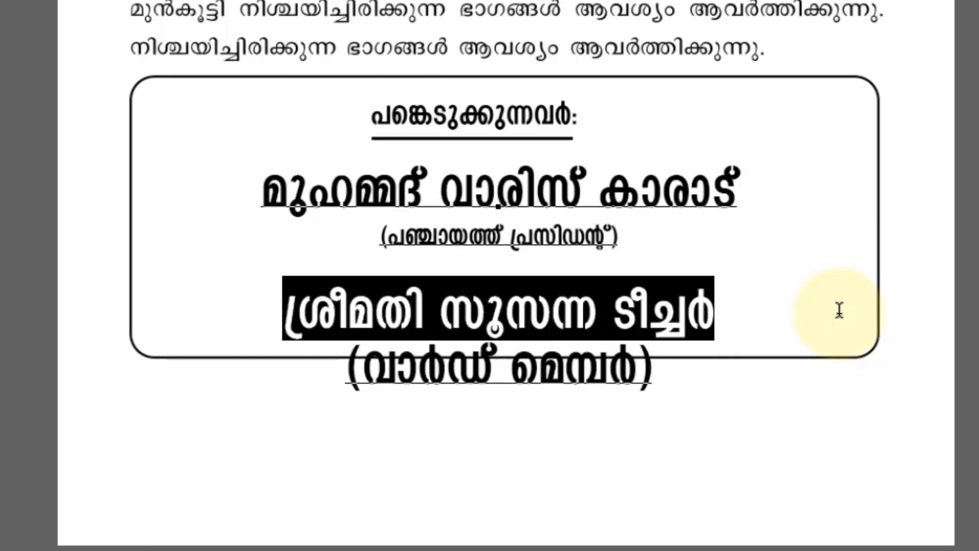
key("ctrl+1")
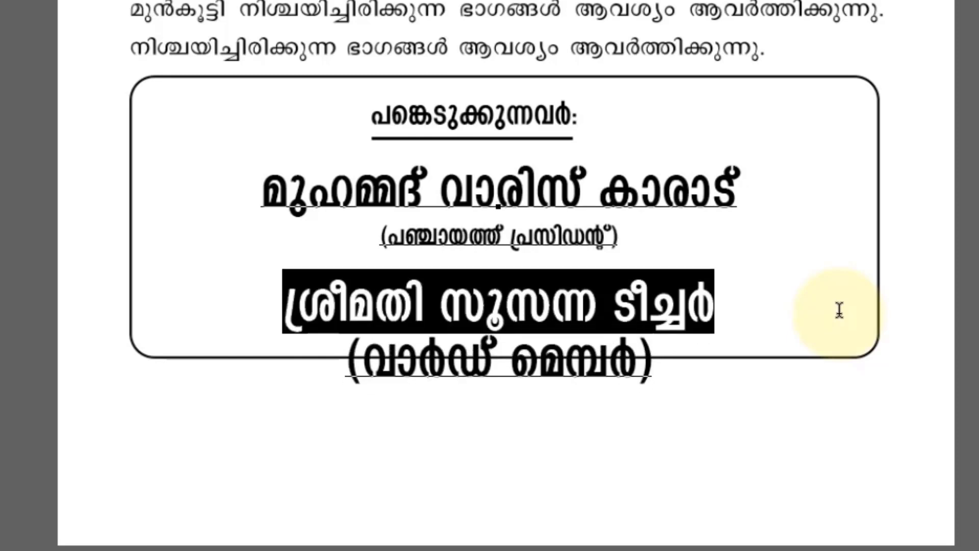
key("ctrl+1")
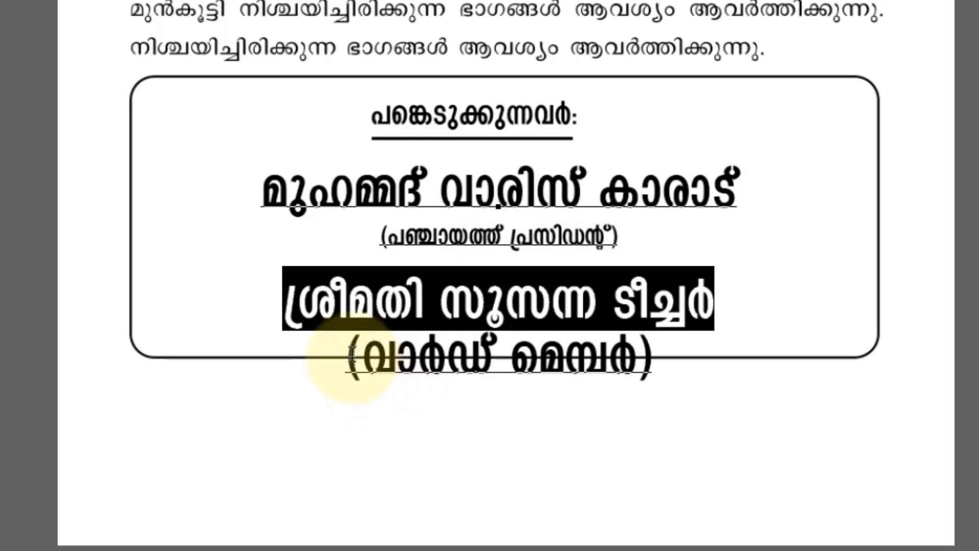
Shrink the (വാർഡ് മെമ്പർ) line, tuck it under the second name, and commit the text.
left_click_drag(351, 357, 671, 365)
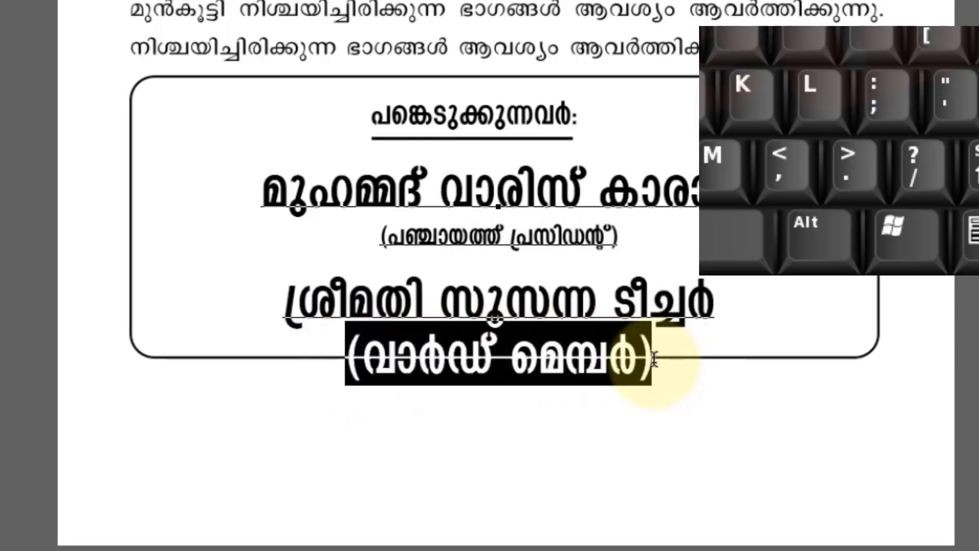
key("ctrl+shift+comma")
key("ctrl+shift+comma")
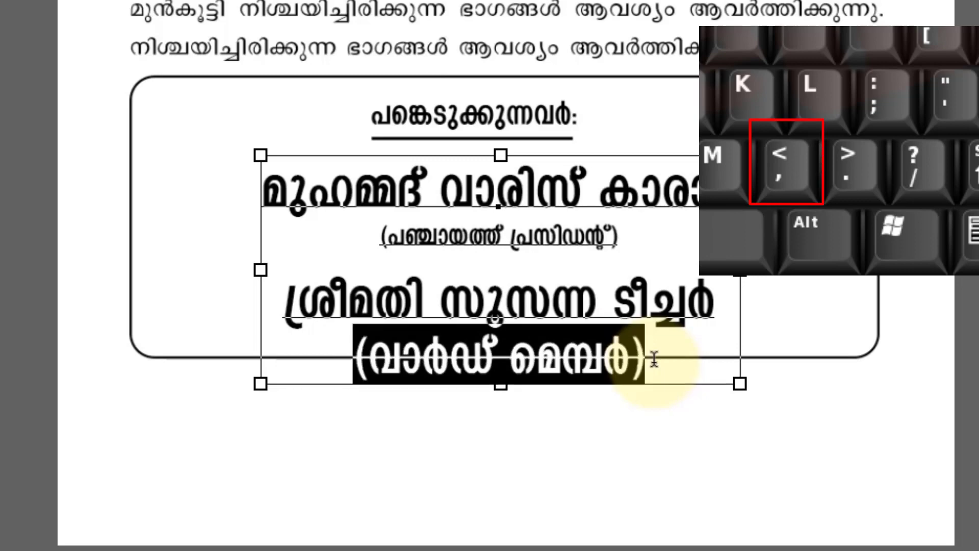
key("ctrl+shift+comma")
key("ctrl+shift+comma")
key("ctrl+shift+comma")
key("ctrl+shift+comma")
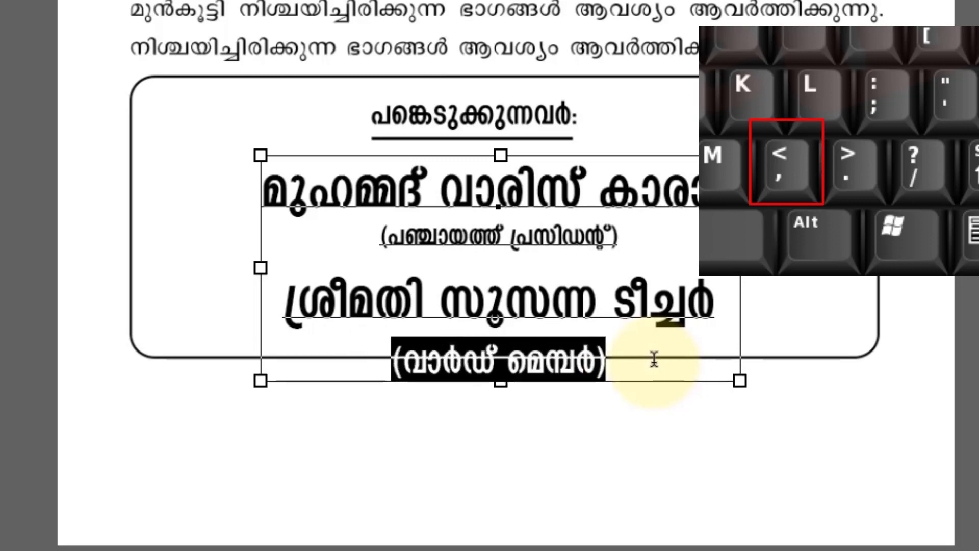
key("ctrl+shift+comma")
key("ctrl+shift+comma")
key("ctrl+shift+comma")
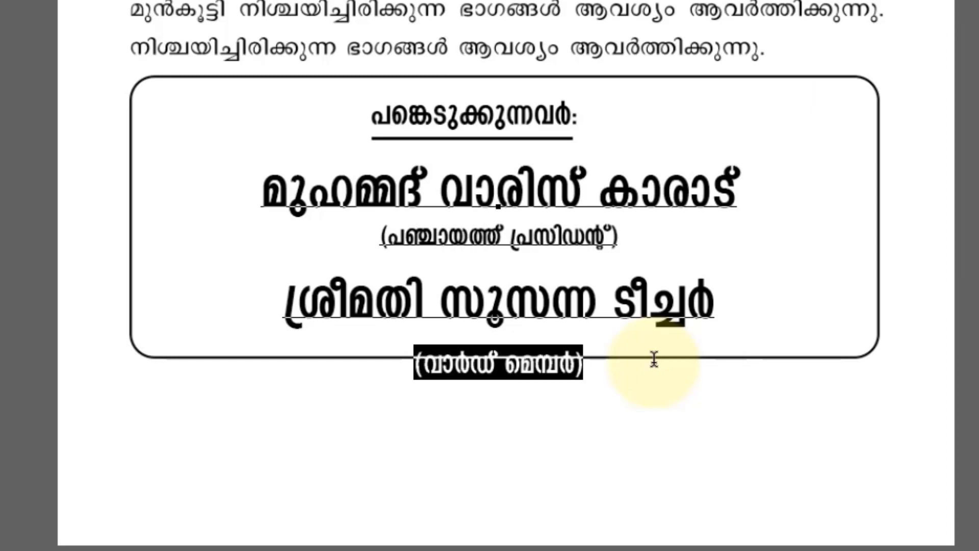
key("ctrl+shift+comma")
key("ctrl+shift+comma")
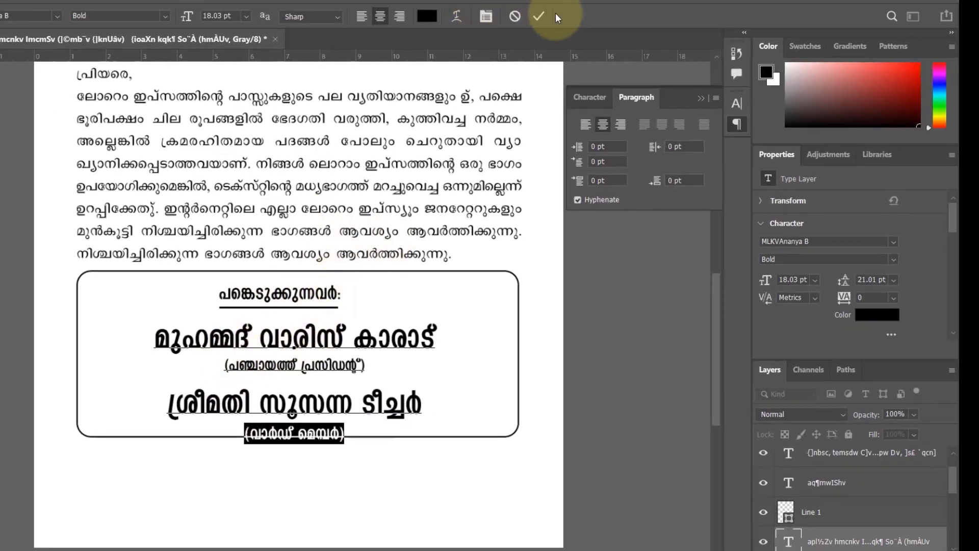
left_click(540, 17)
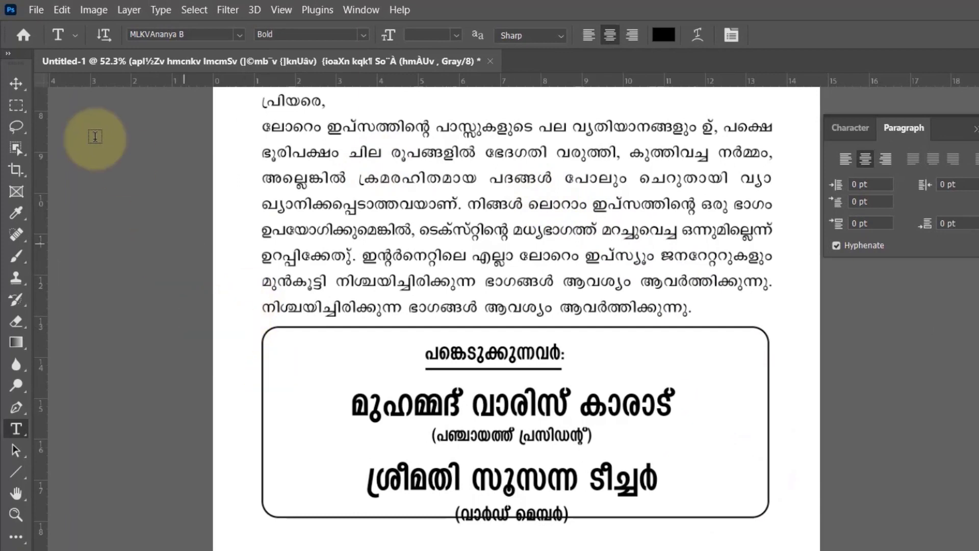
Resize the rounded outlined box so it encloses all participant names and titles.
left_click(22, 79)
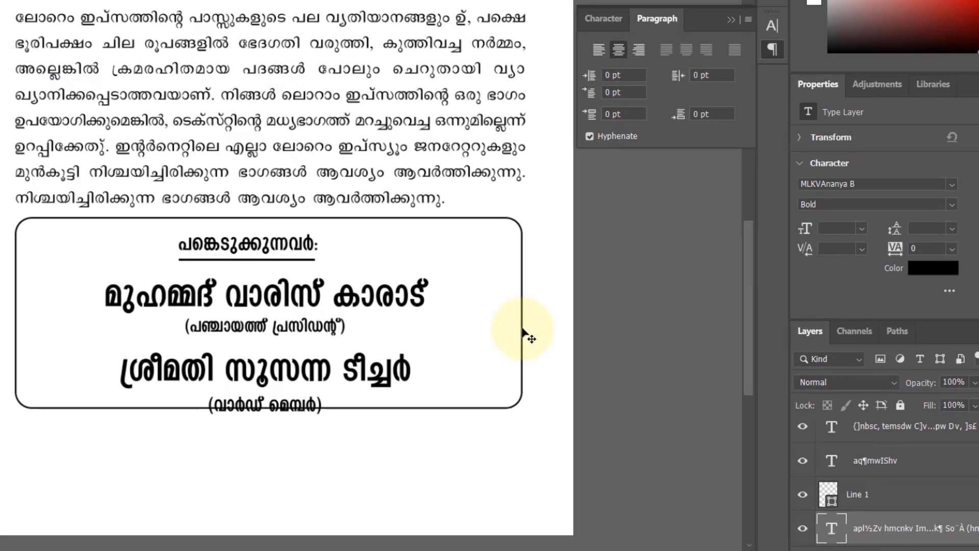
left_click(678, 398)
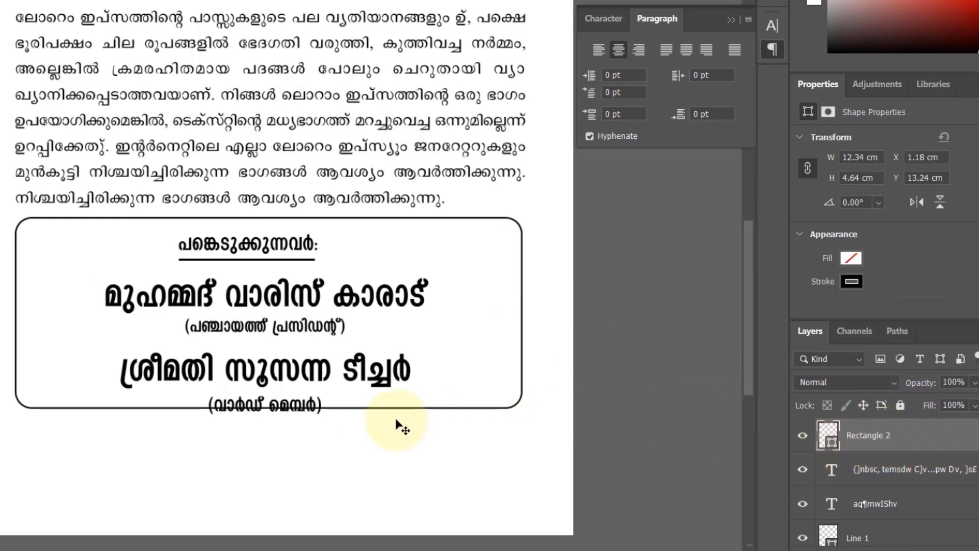
key("ctrl")
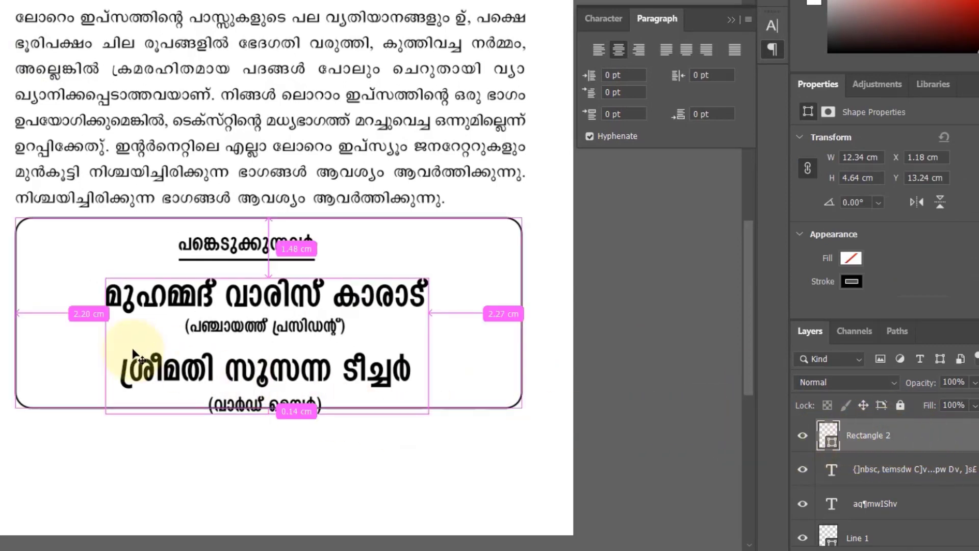
key("ctrl+t")
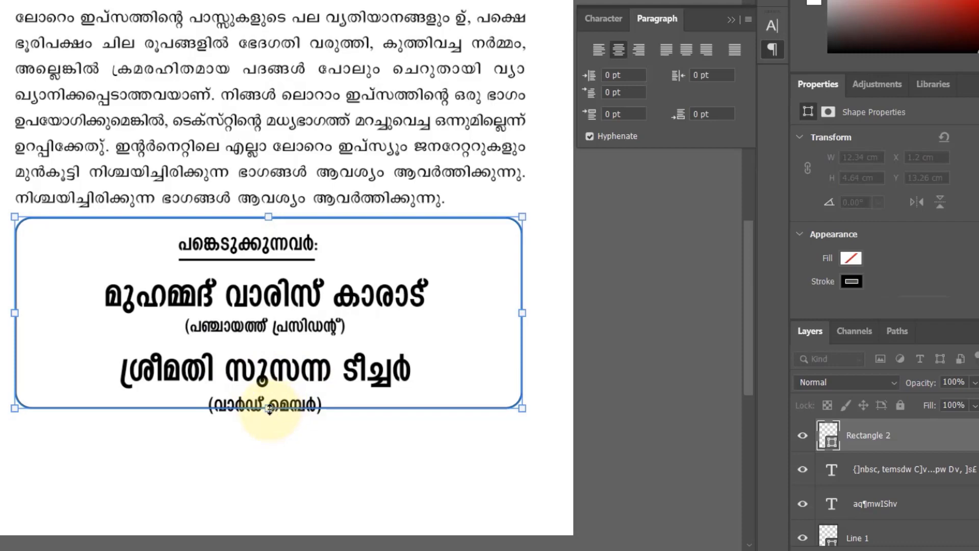
left_click_drag(269, 408, 265, 446)
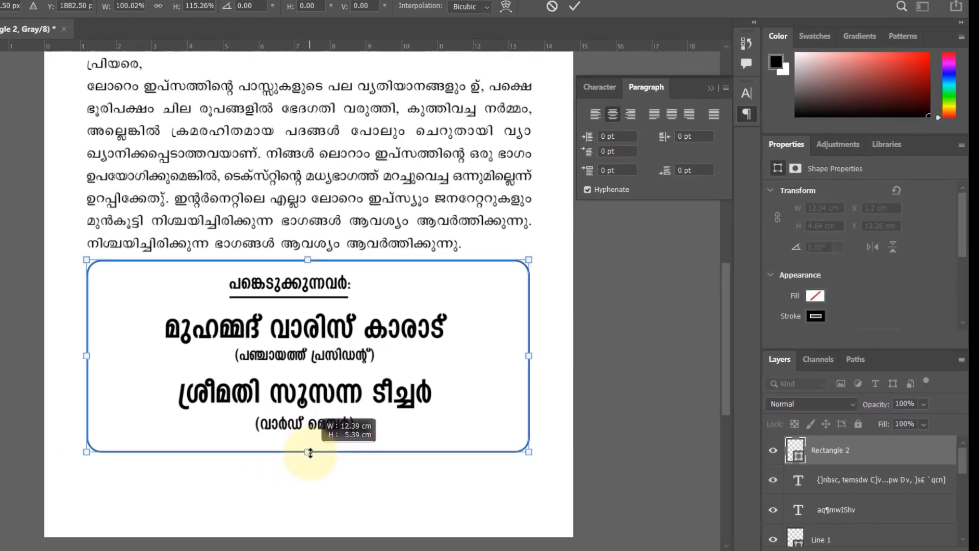
left_click_drag(265, 446, 323, 453)
scroll(326, 451, "up", 2)
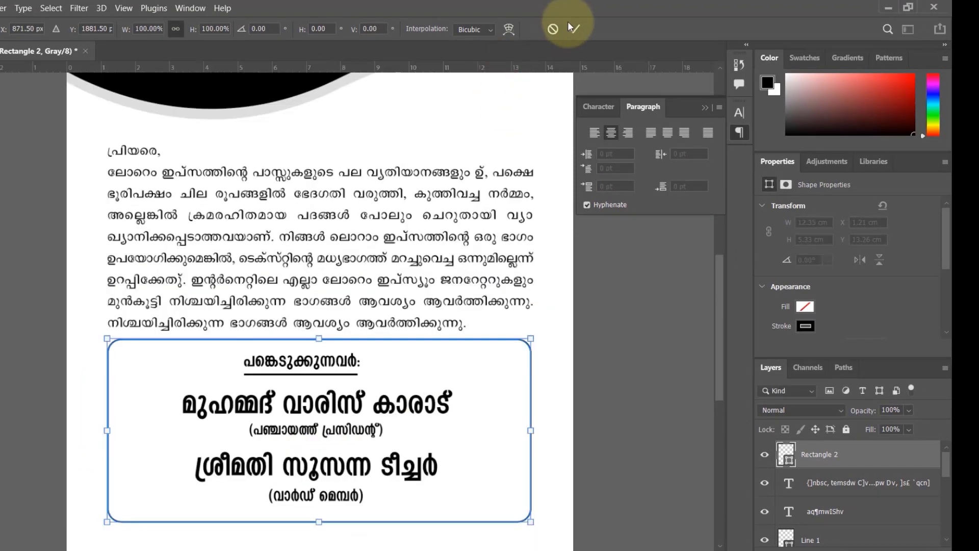
left_click(574, 29)
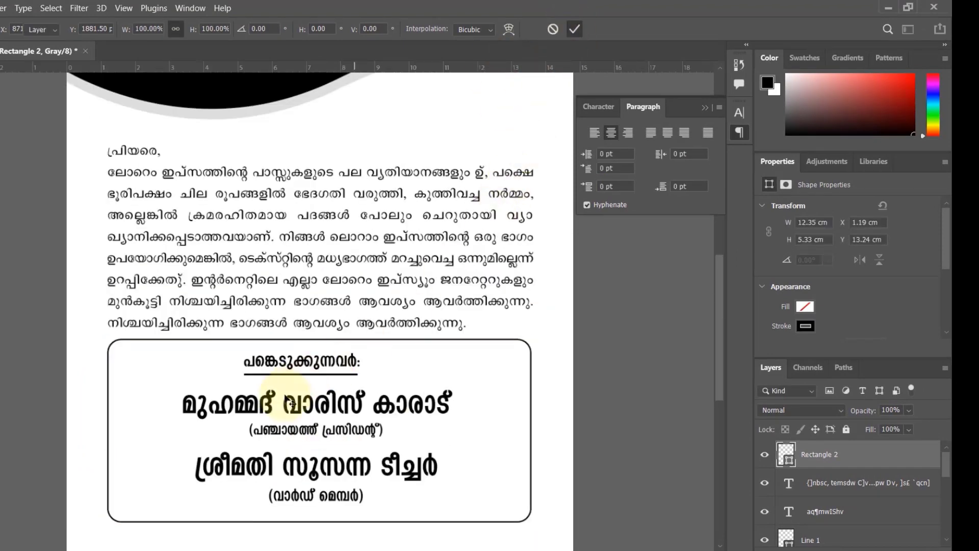
scroll(286, 401, "down", 1)
scroll(285, 401, "down", 3)
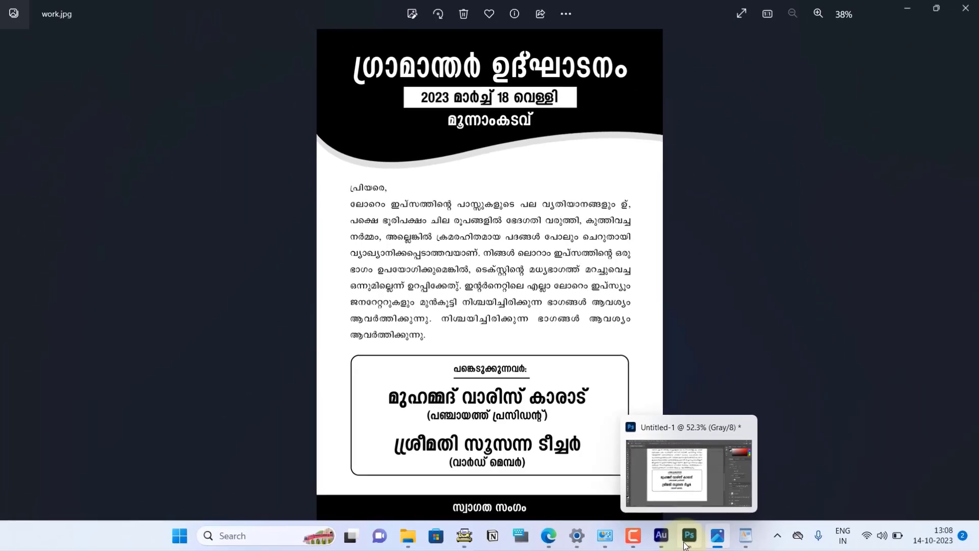
Return to Photoshop from the Windows Photos preview of work.jpg.
left_click(686, 537)
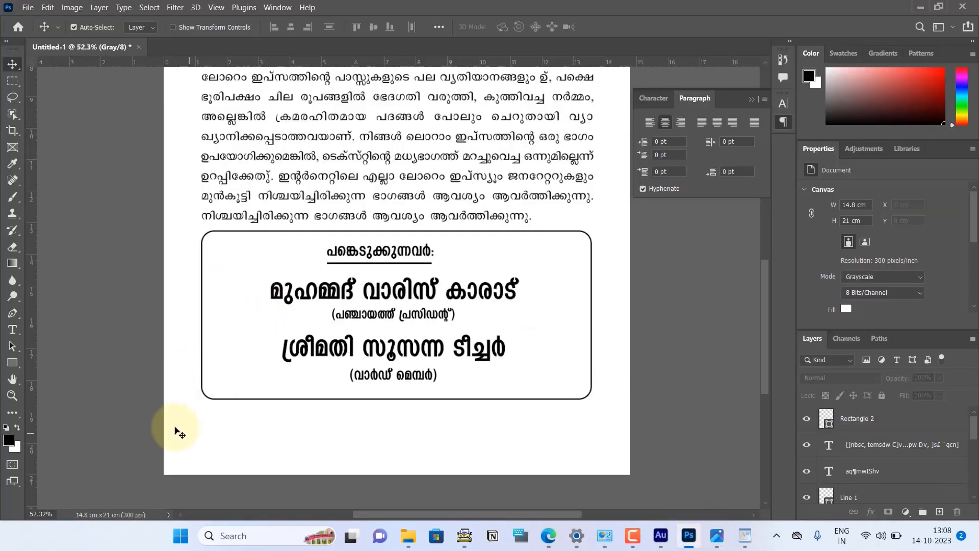
Draw a black-filled rectangle spanning the full page width along the bottom edge.
right_click(8, 366)
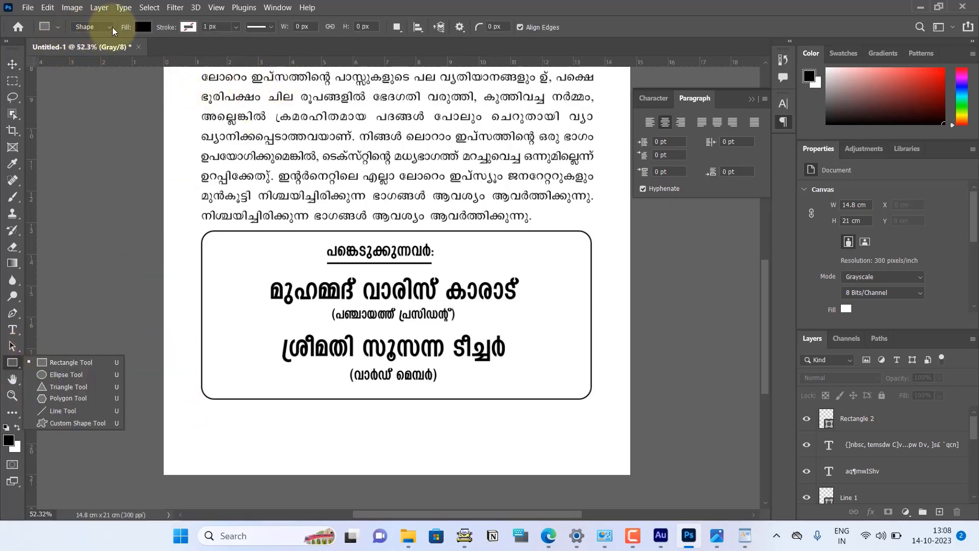
left_click(143, 27)
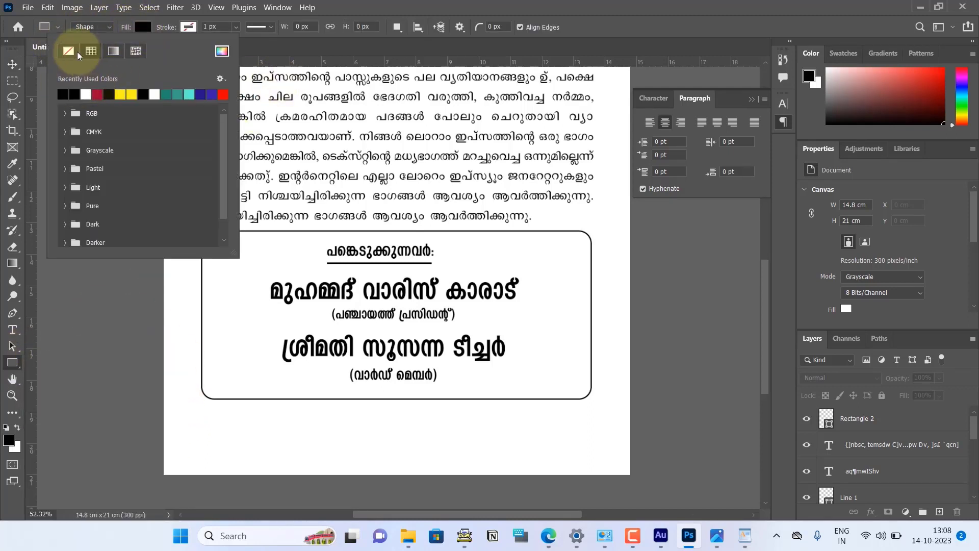
left_click(189, 27)
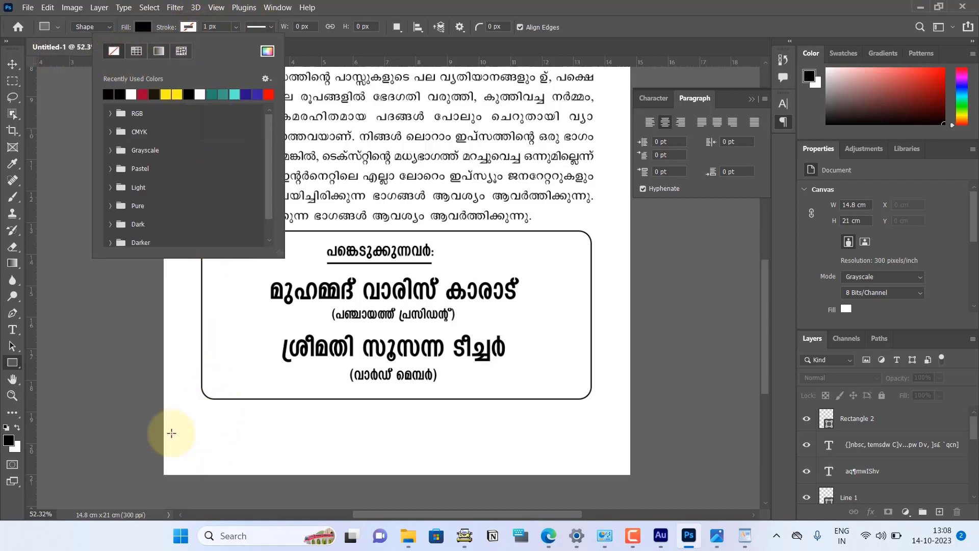
mouse_move(160, 444)
left_mouse_down()
mouse_move(300, 462)
mouse_move(637, 474)
left_mouse_up()
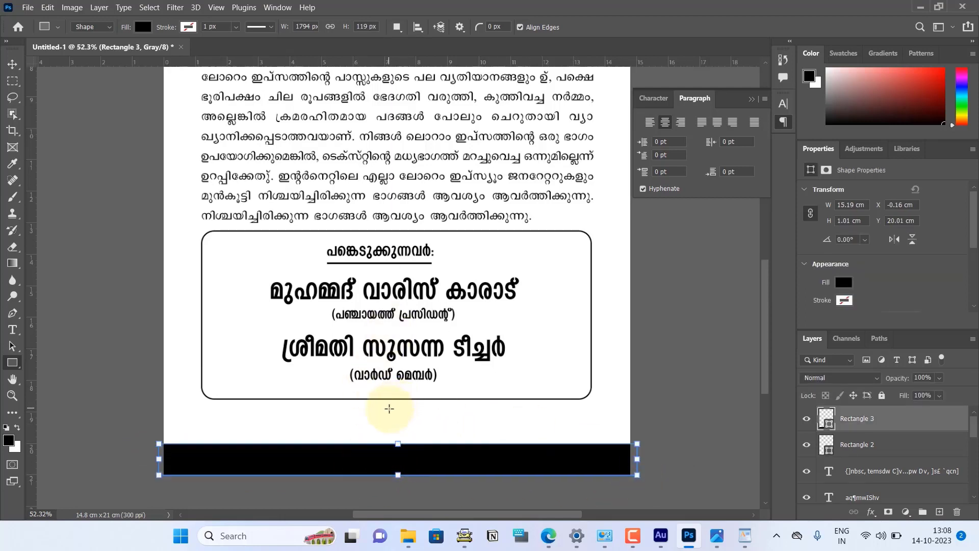
left_click(12, 65)
scroll(447, 301, "up", 2)
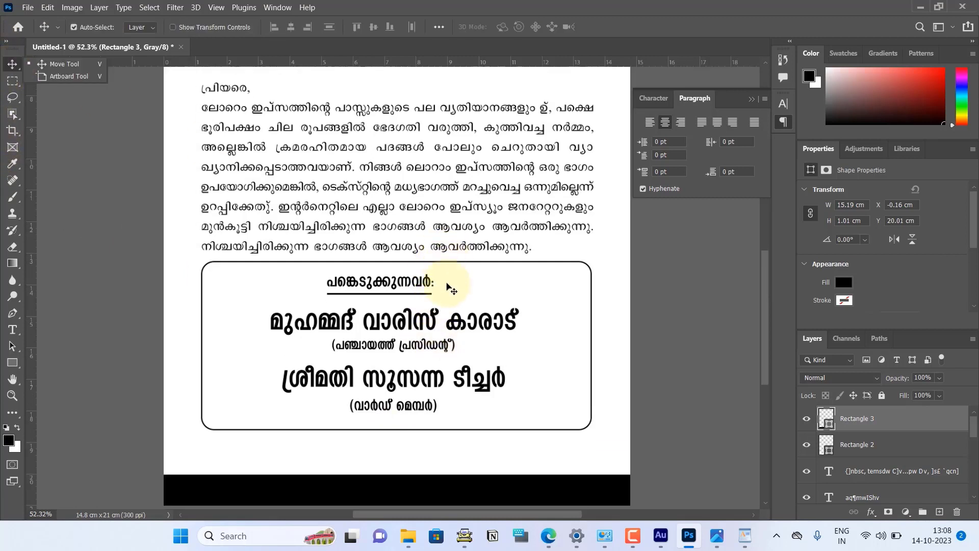
scroll(447, 287, "down", 1)
Duplicate the heading text onto the black band, colour it white, and raise it above the band.
left_click(413, 245)
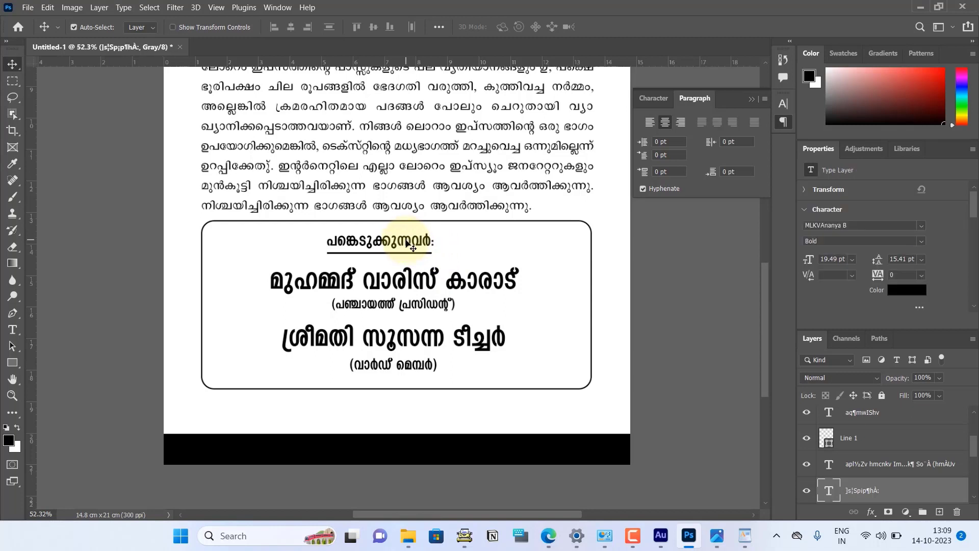
left_click_drag(408, 246, 408, 452)
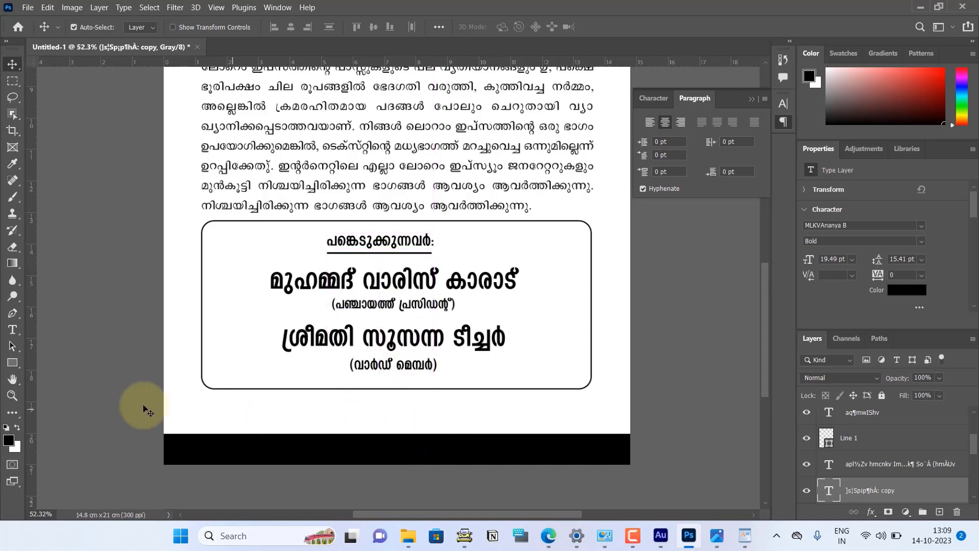
left_click(9, 442)
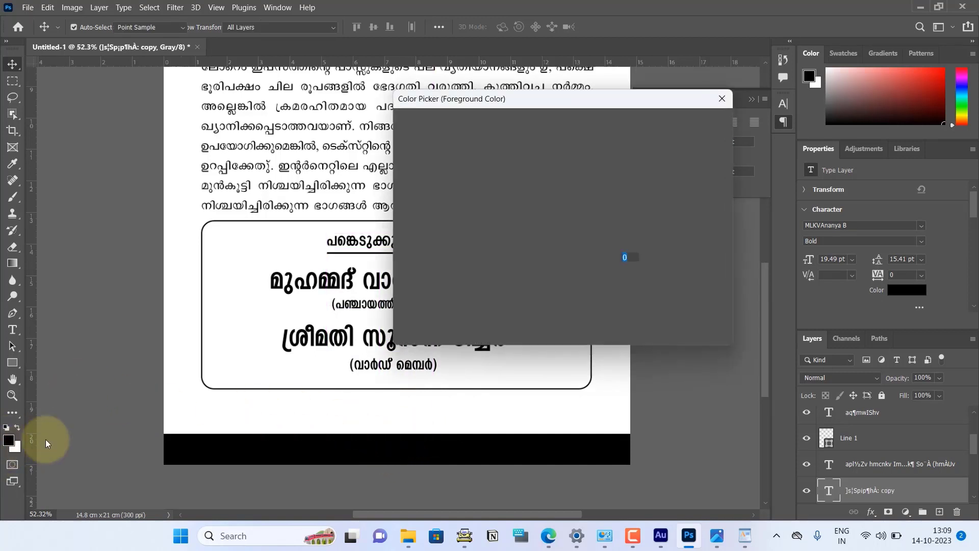
left_click(400, 129)
left_click(688, 128)
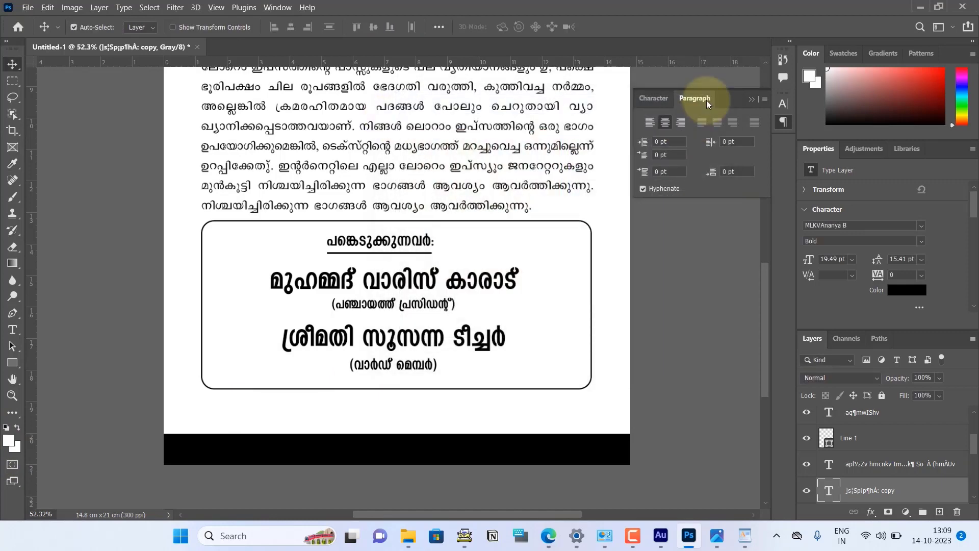
key("alt+BackSpace")
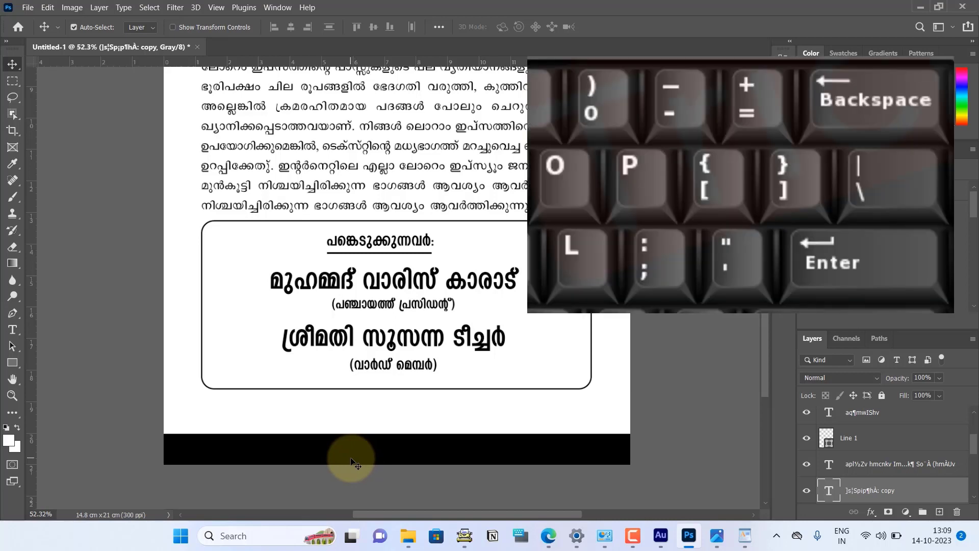
key("ctrl+bracketright")
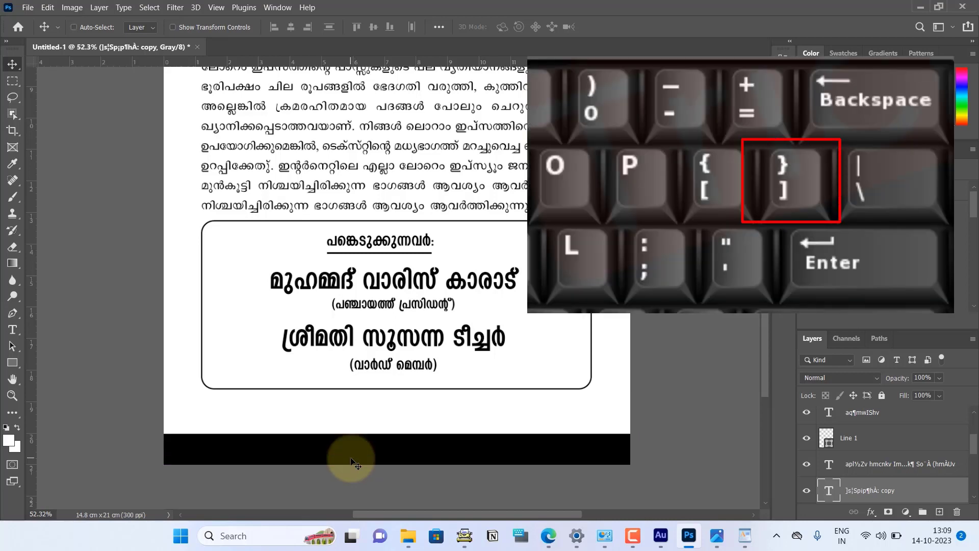
key("ctrl+bracketright")
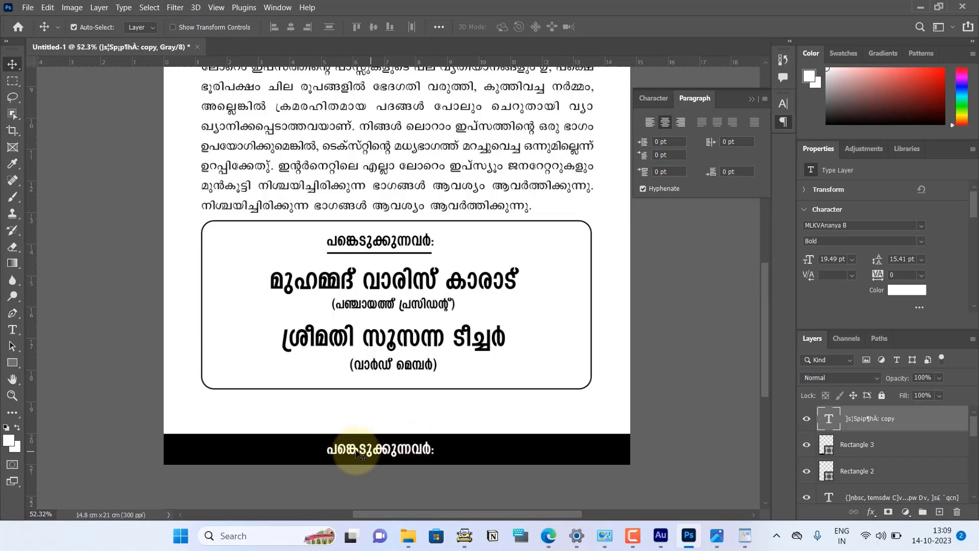
mouse_move(548, 535)
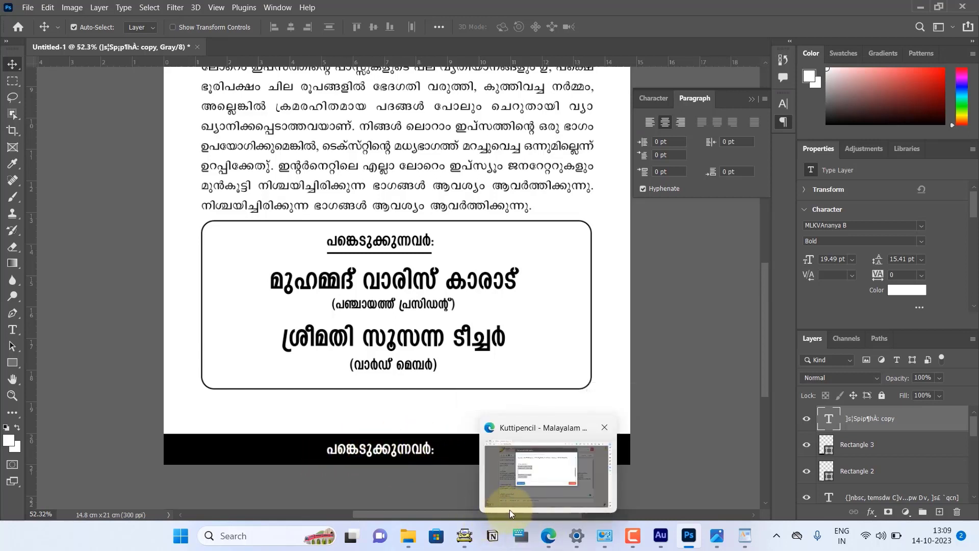
Replace the band text with സ്വാഗത സംഗം copied from the browser and commit it.
left_click(510, 508)
left_click(548, 474)
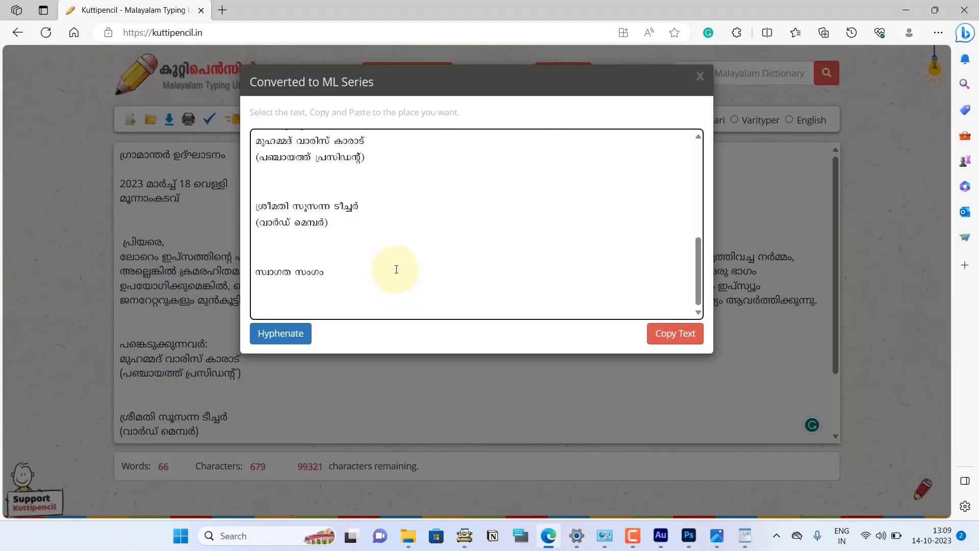
mouse_move(326, 276)
left_mouse_down()
mouse_move(260, 265)
mouse_move(248, 282)
left_mouse_up()
key("alt+Tab")
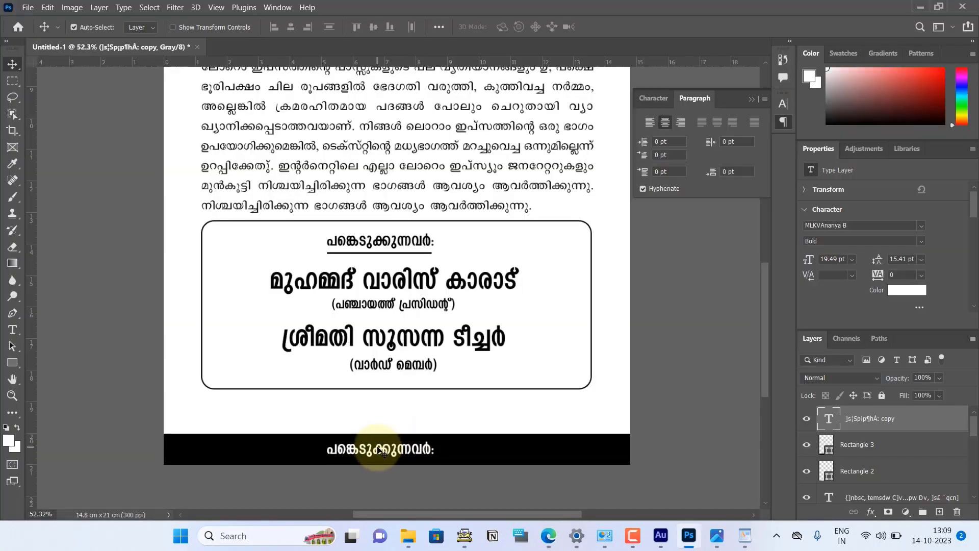
left_click(12, 329)
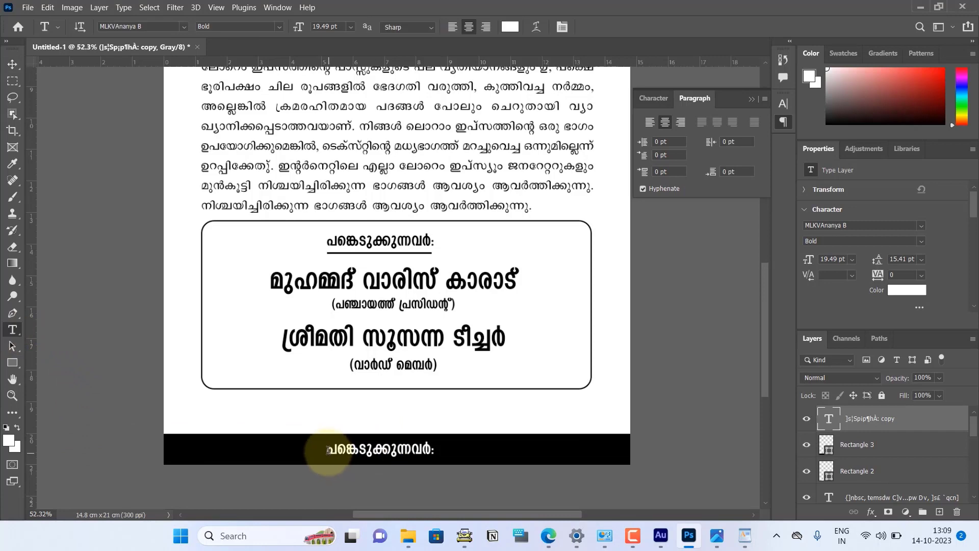
left_click_drag(323, 448, 476, 460)
key("ctrl+v")
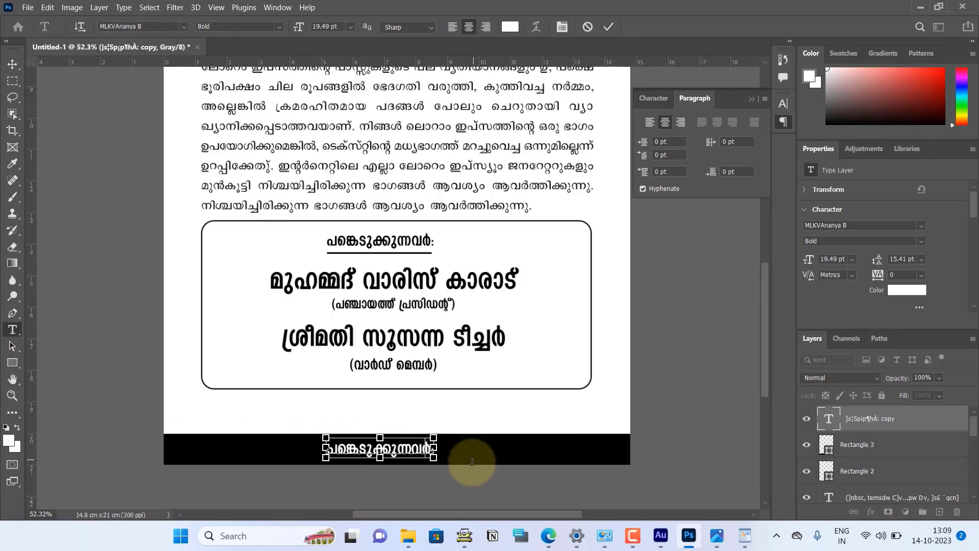
key("ctrl+Return")
key("v")
key("ctrl+0")
Select the names box with its contents and nudge it down four arrow-key steps.
scroll(418, 280, "down", 1)
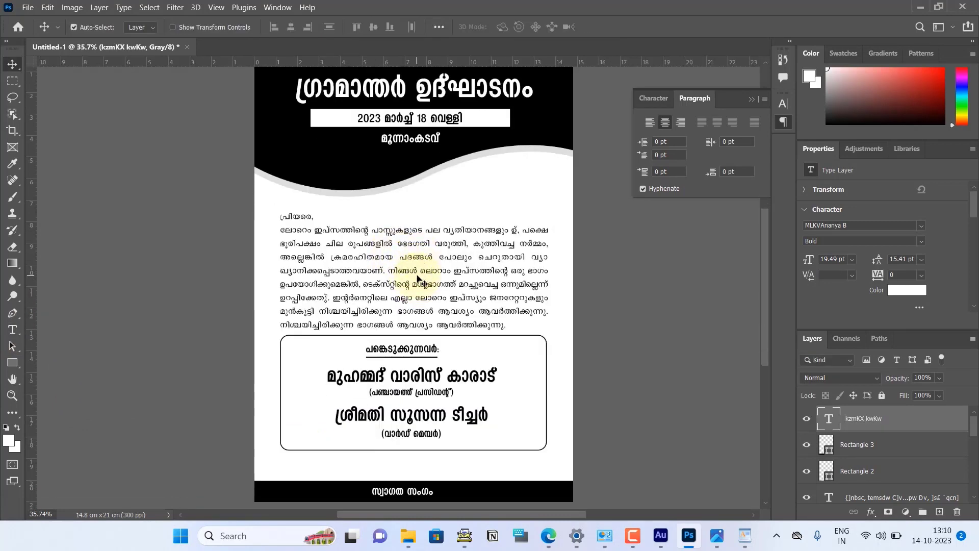
scroll(408, 280, "down", 1)
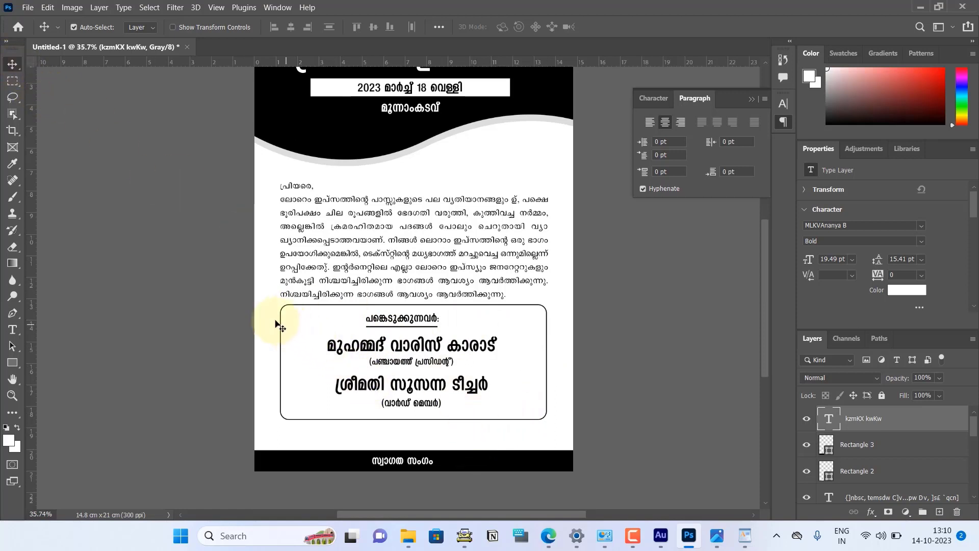
left_click_drag(256, 314, 517, 406)
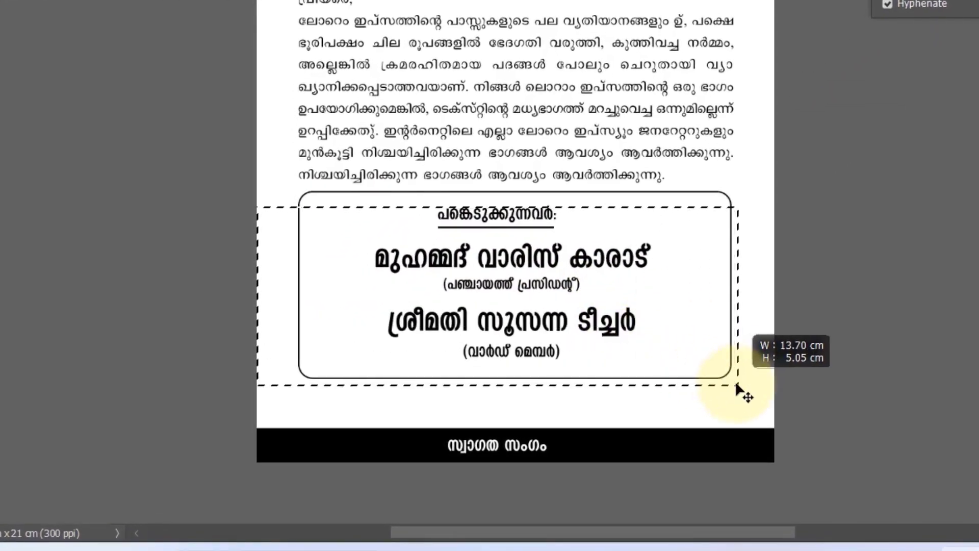
left_click_drag(683, 354, 738, 393)
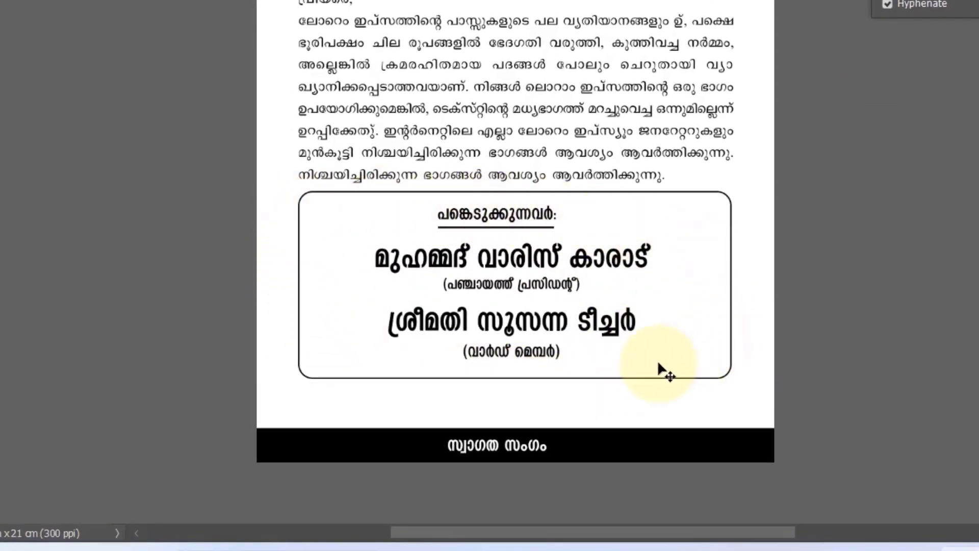
key("Down")
key("Down")
key("Down")
key("Down")
key("Down")
key("Down")
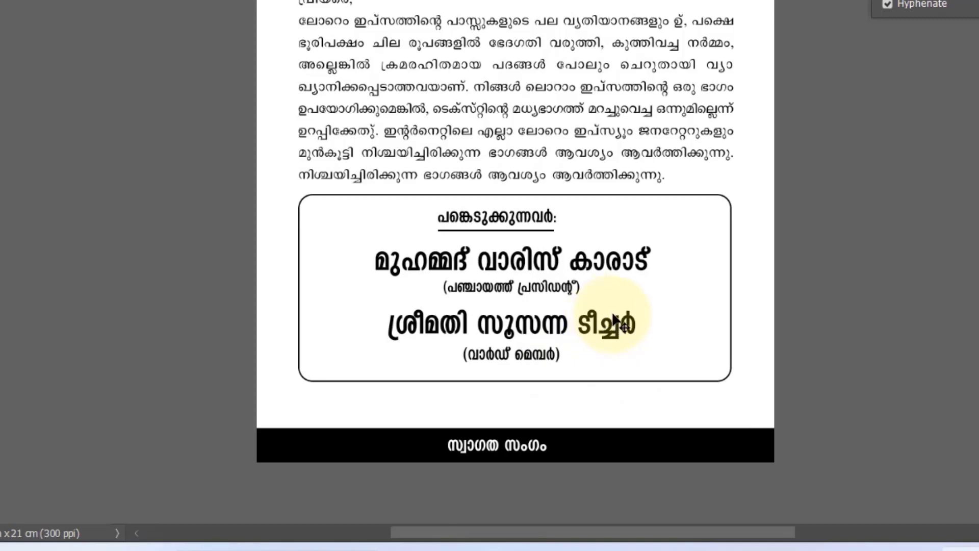
key("Down")
key("Down")
key("Down")
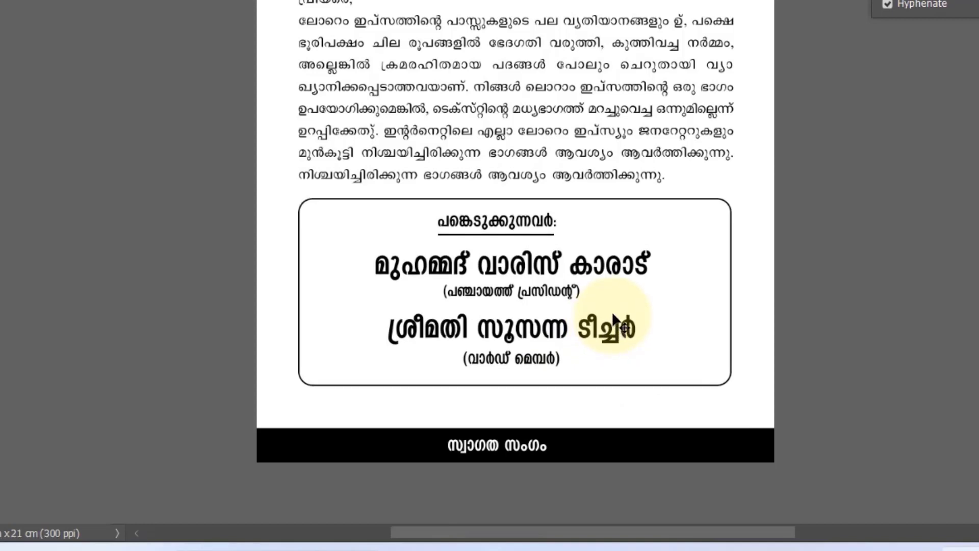
key("Down")
key("Down")
key("Down")
key("Down")
key("Down")
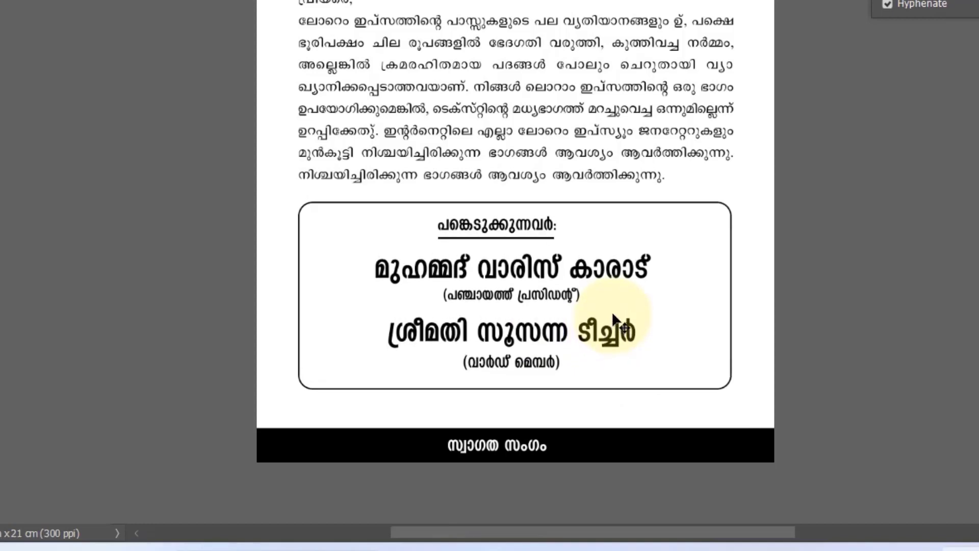
key("Down")
key("Down")
key("Down")
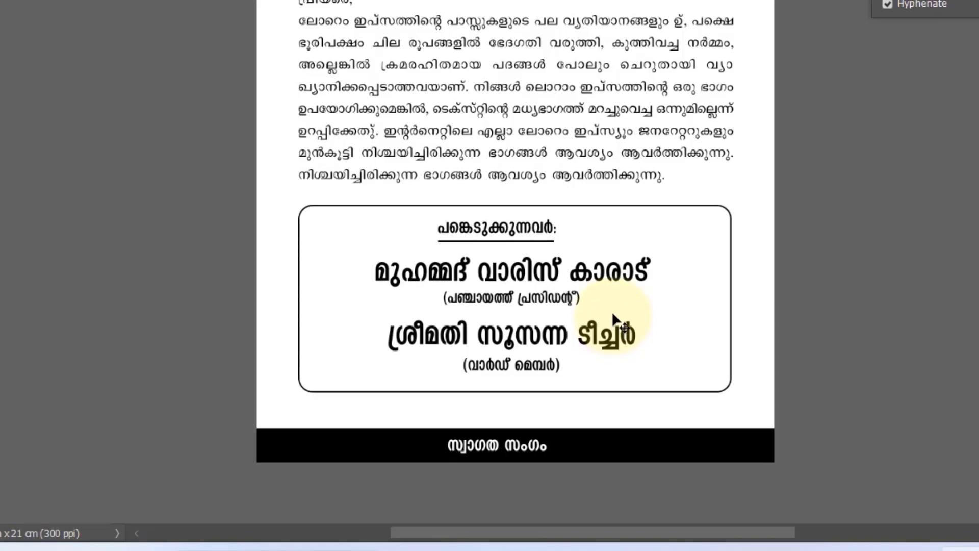
scroll(515, 255, "up", 3)
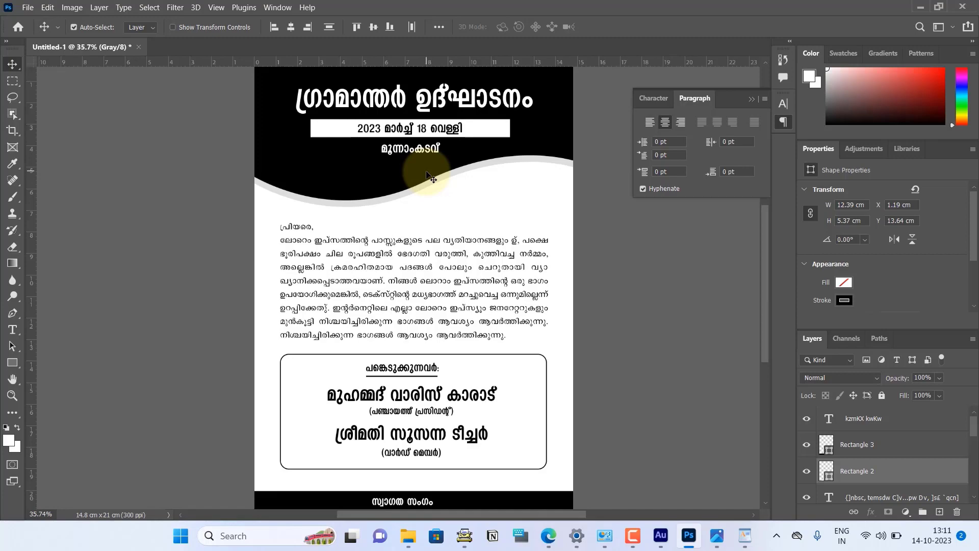
Save a copy to the Desktop as a JPEG named 'notice' at quality 12.
left_click(27, 8)
left_click(28, 9)
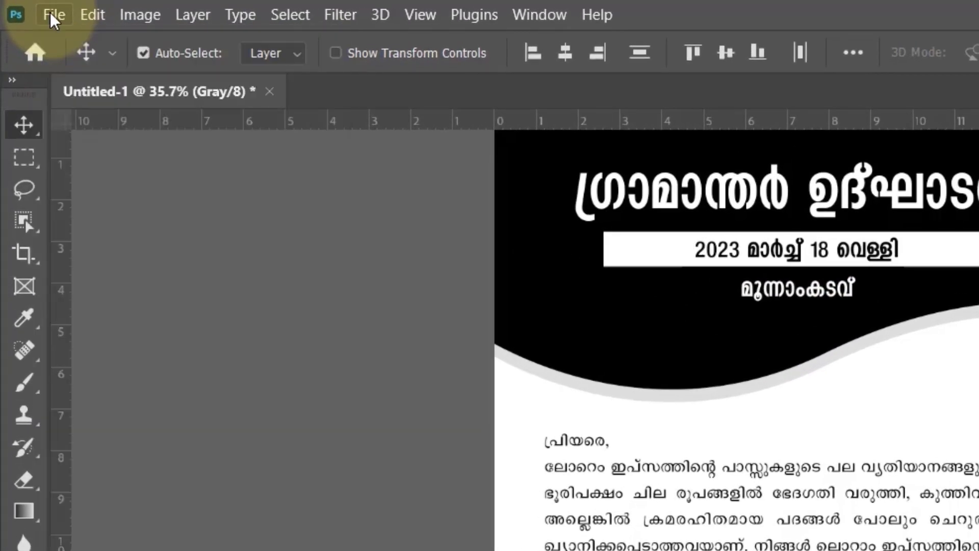
left_click(50, 15)
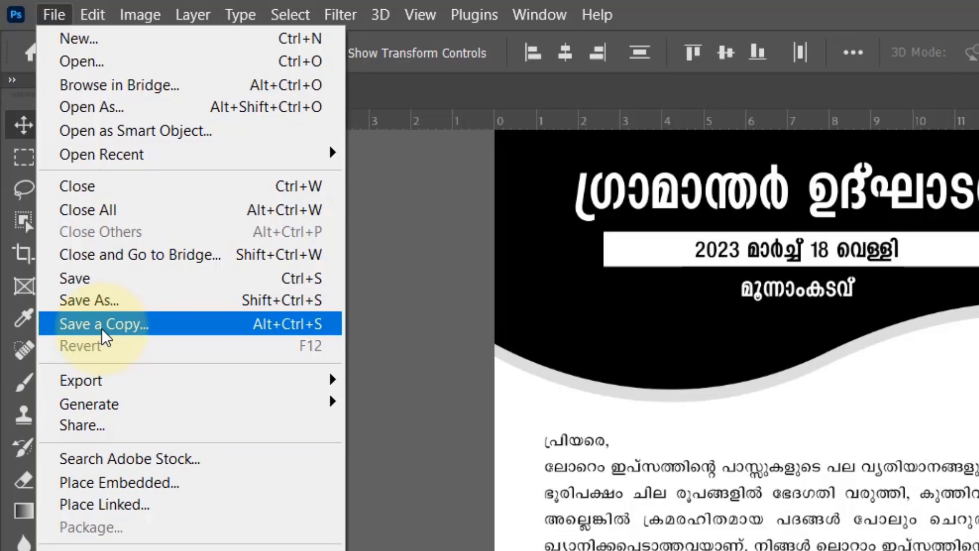
left_click(102, 330)
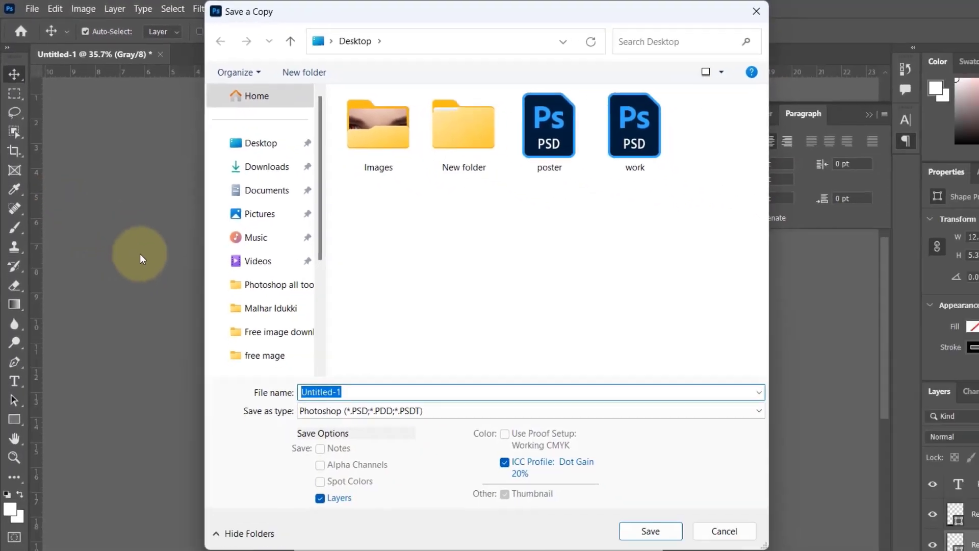
left_click(238, 138)
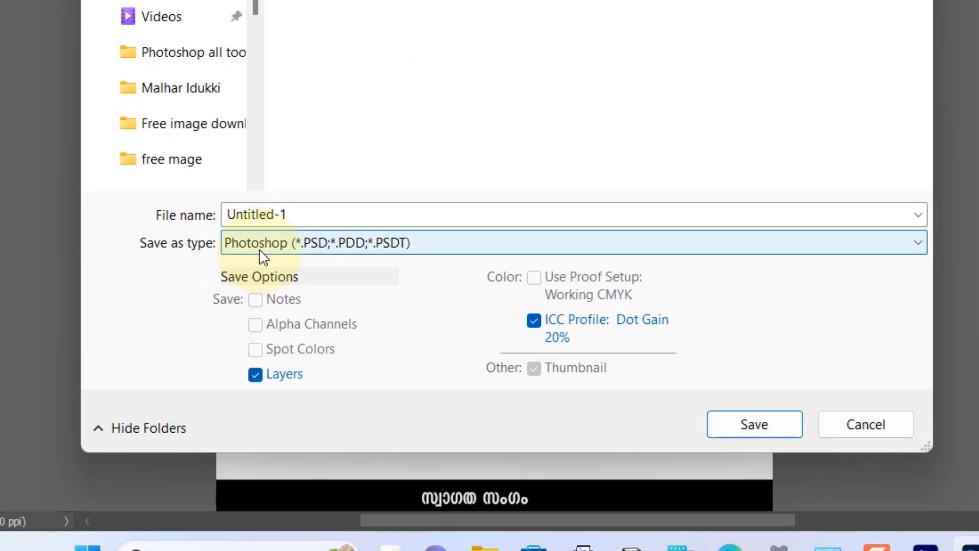
left_click(260, 247)
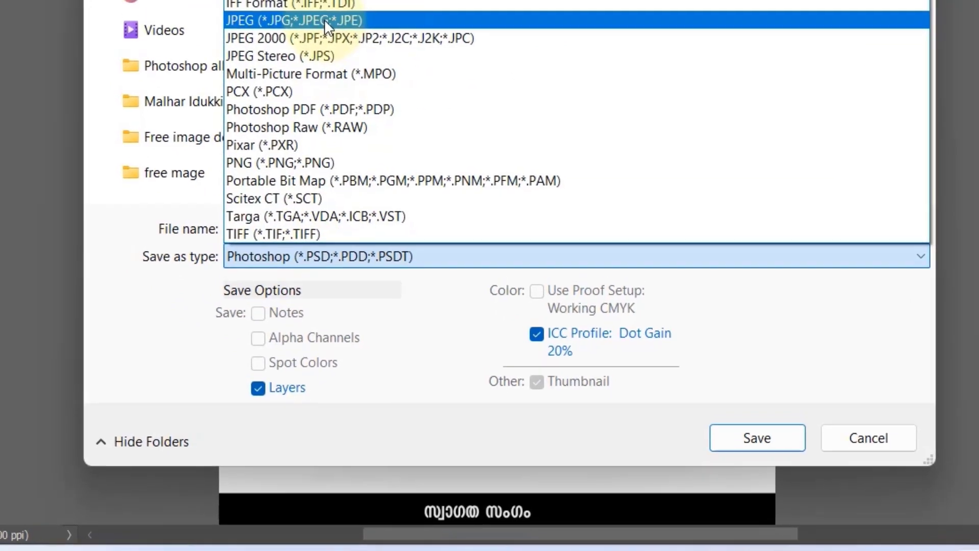
left_click(326, 32)
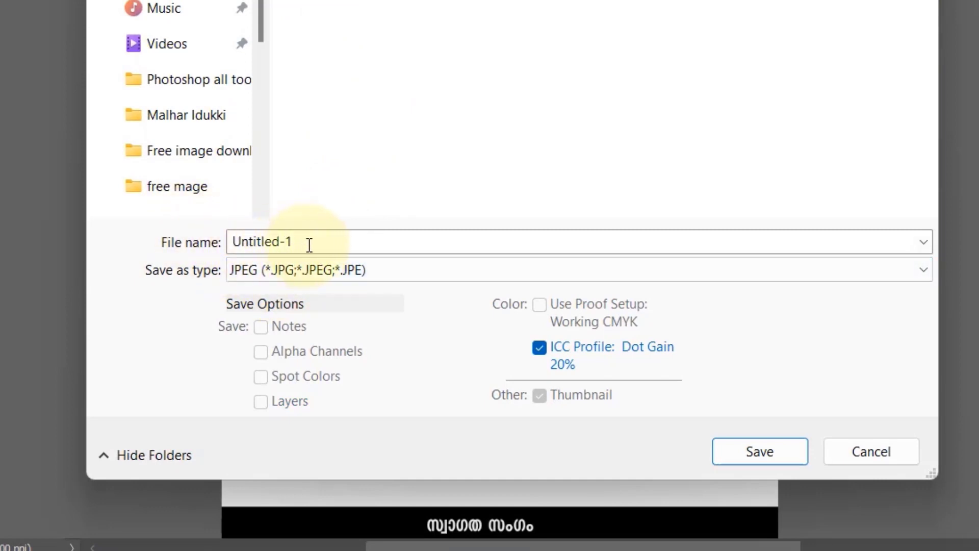
left_click_drag(309, 245, 234, 244)
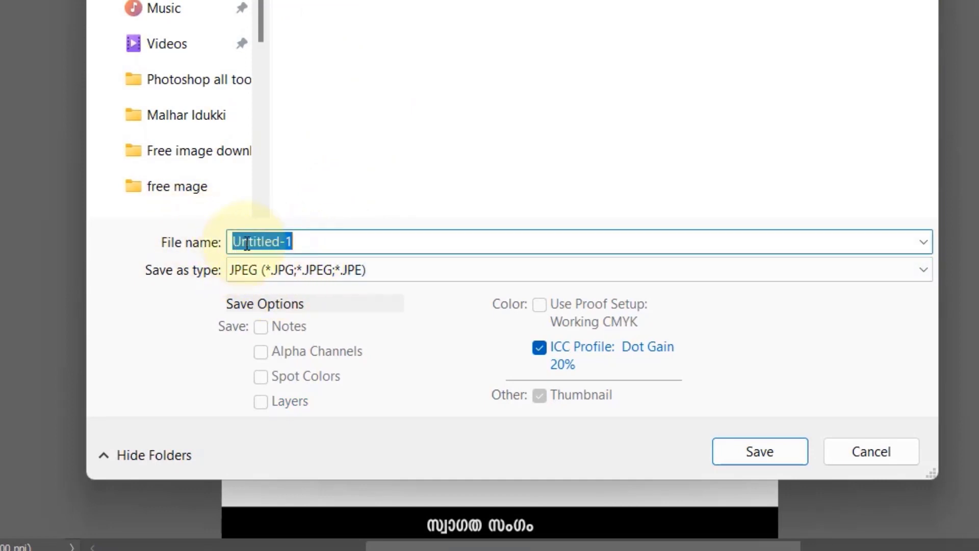
type("notice")
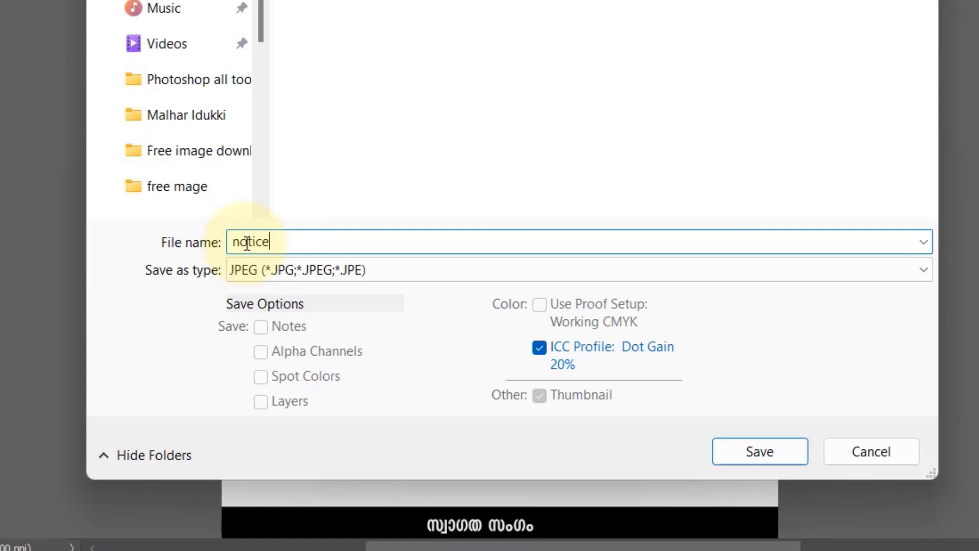
left_click(773, 457)
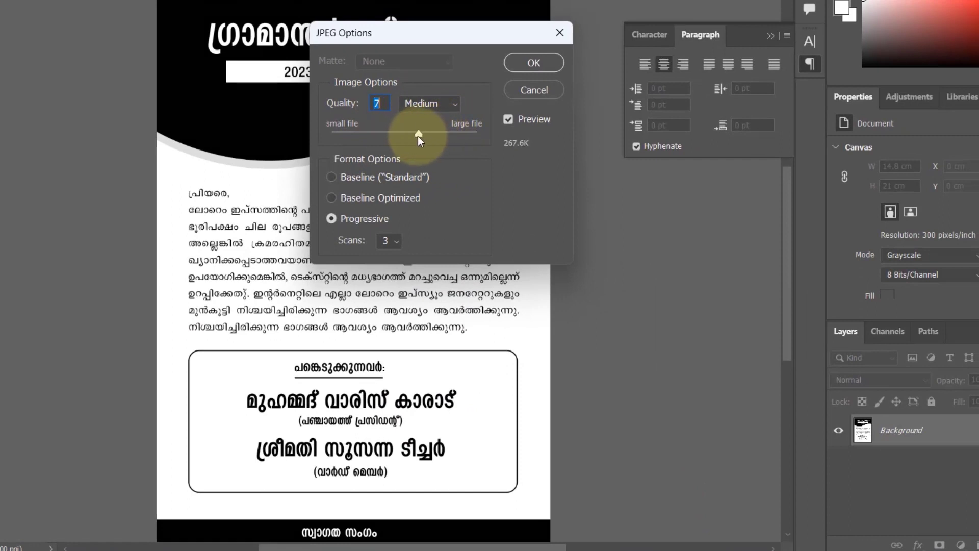
left_click_drag(417, 134, 494, 128)
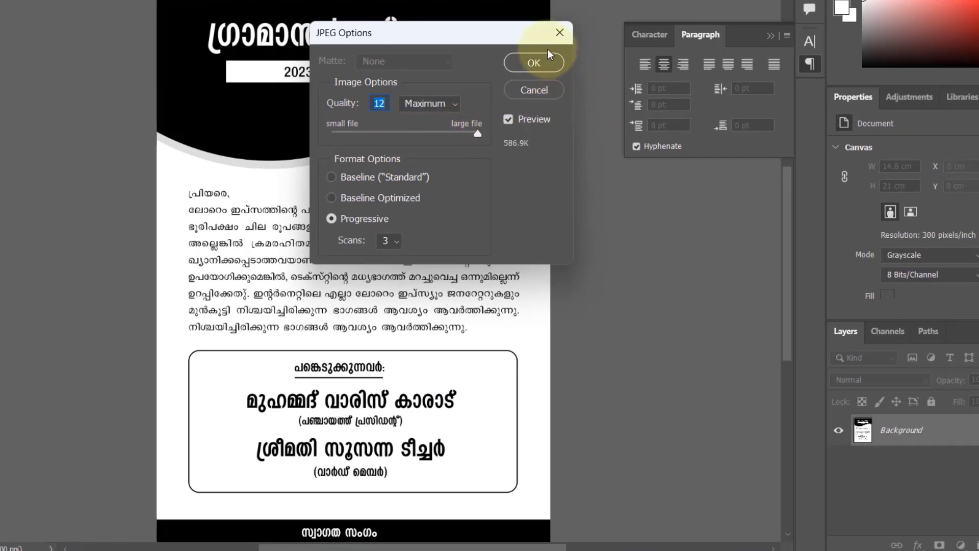
left_click(546, 63)
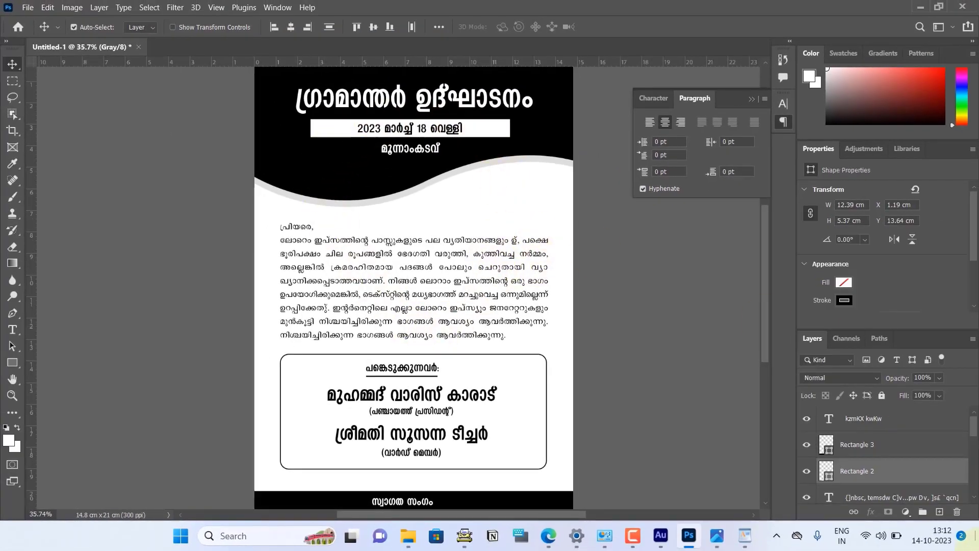
Open notice.jpg from the desktop in Windows Photos to check the export.
left_click(975, 535)
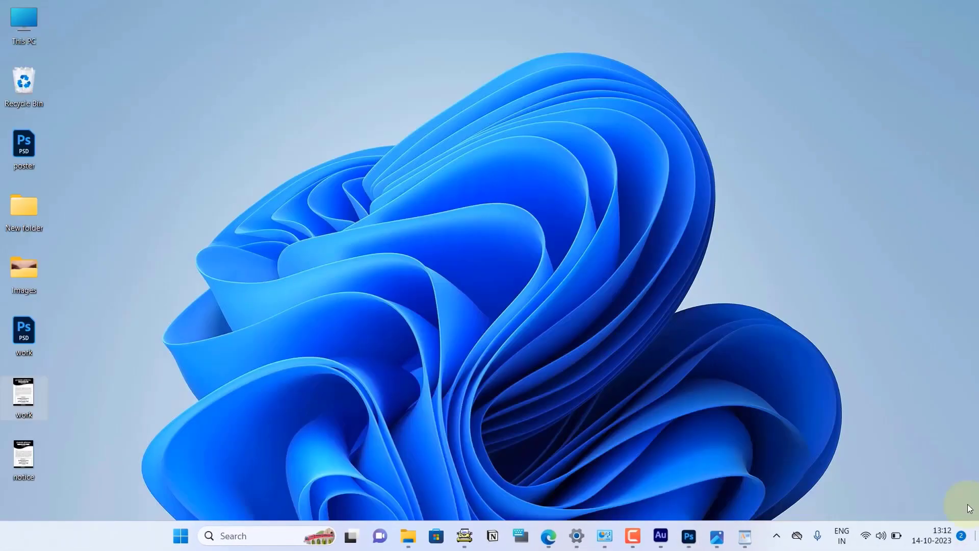
double_click(24, 454)
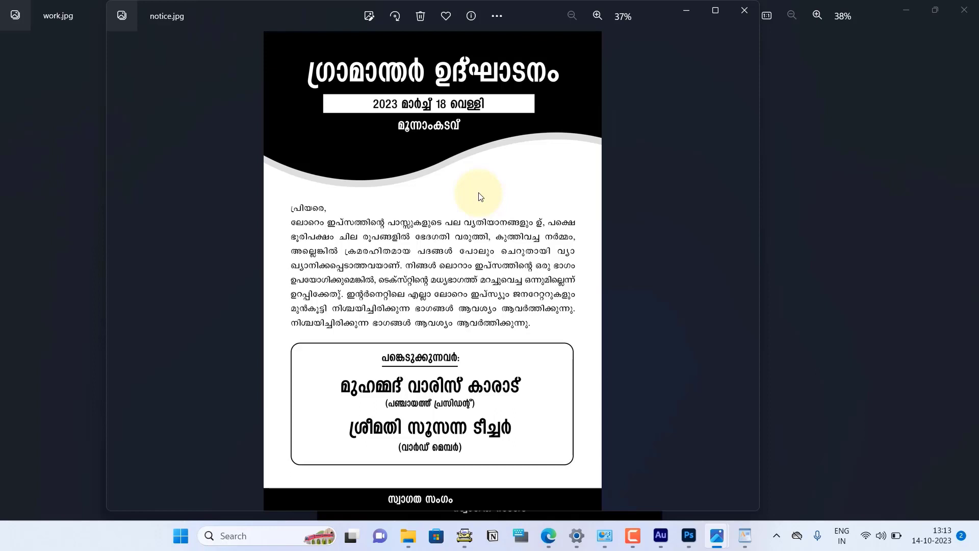
mouse_move(689, 535)
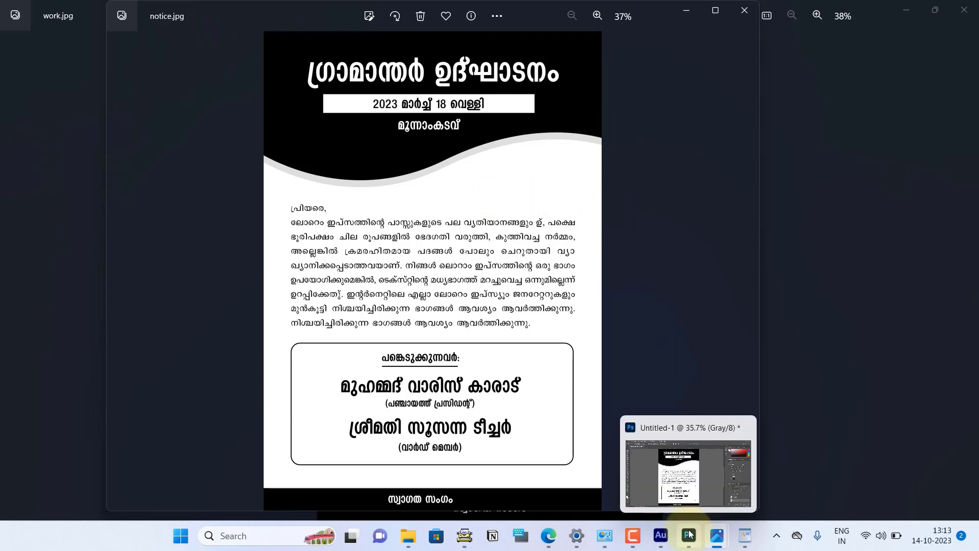
Save the flyer as 'notice' in Photoshop PSD format on the Desktop, accepting the format options.
left_click(688, 535)
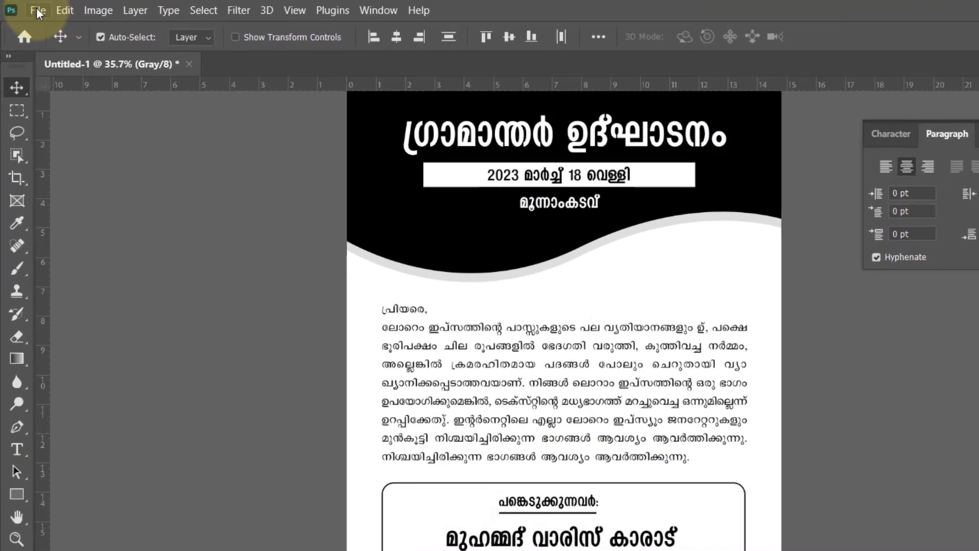
left_click(38, 11)
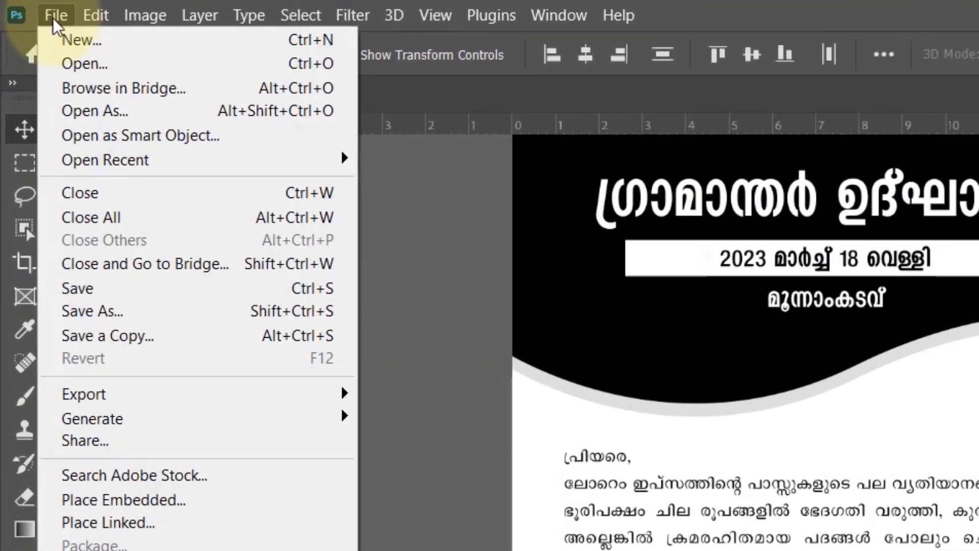
left_click(119, 292)
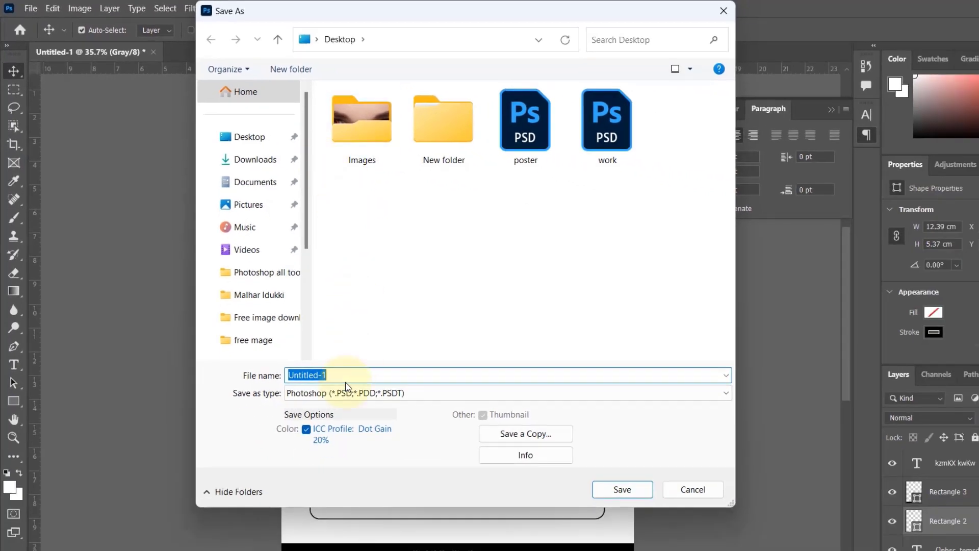
type("no")
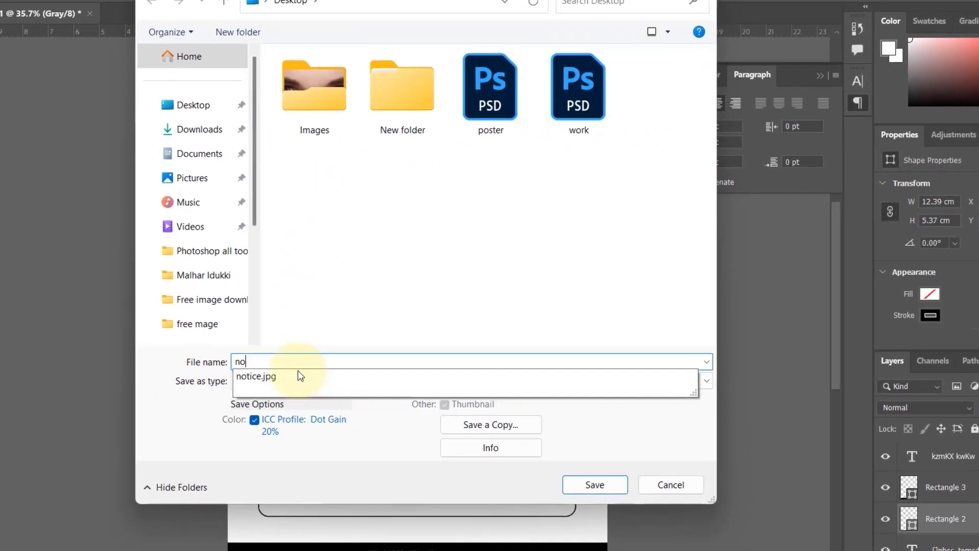
type("tice")
key("Tab")
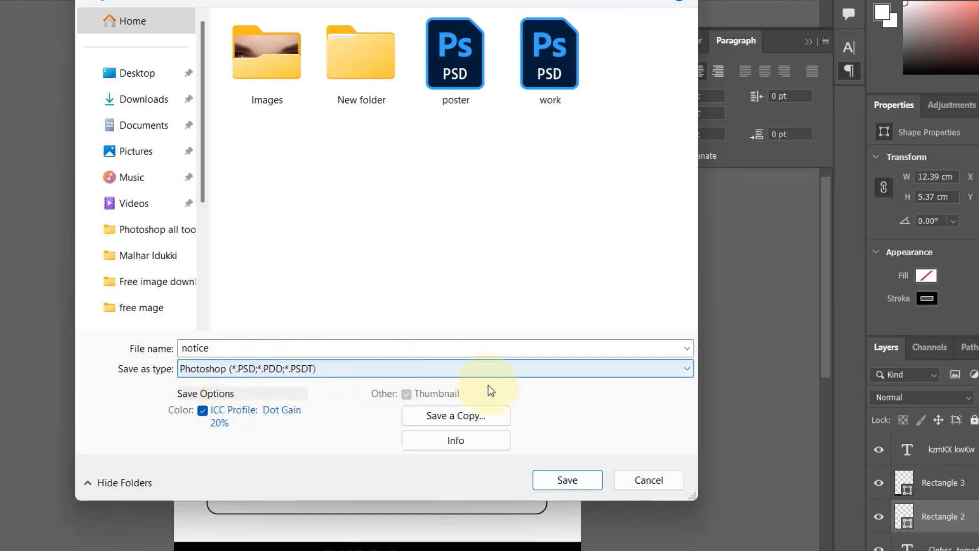
left_click(564, 477)
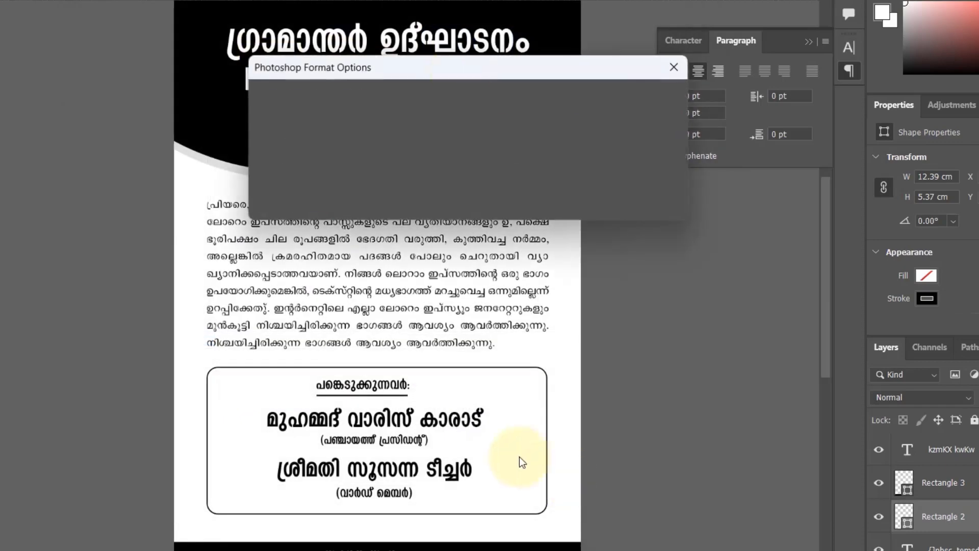
left_click(641, 101)
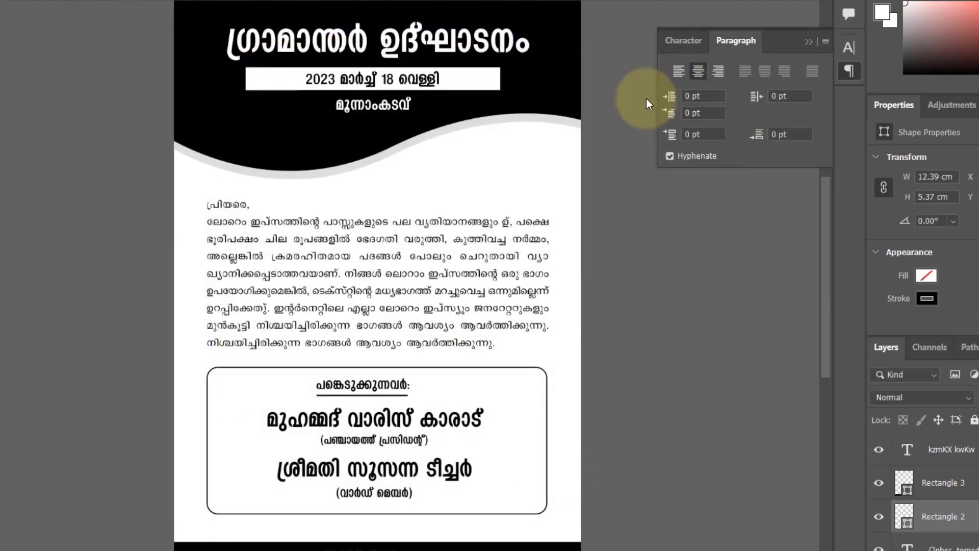